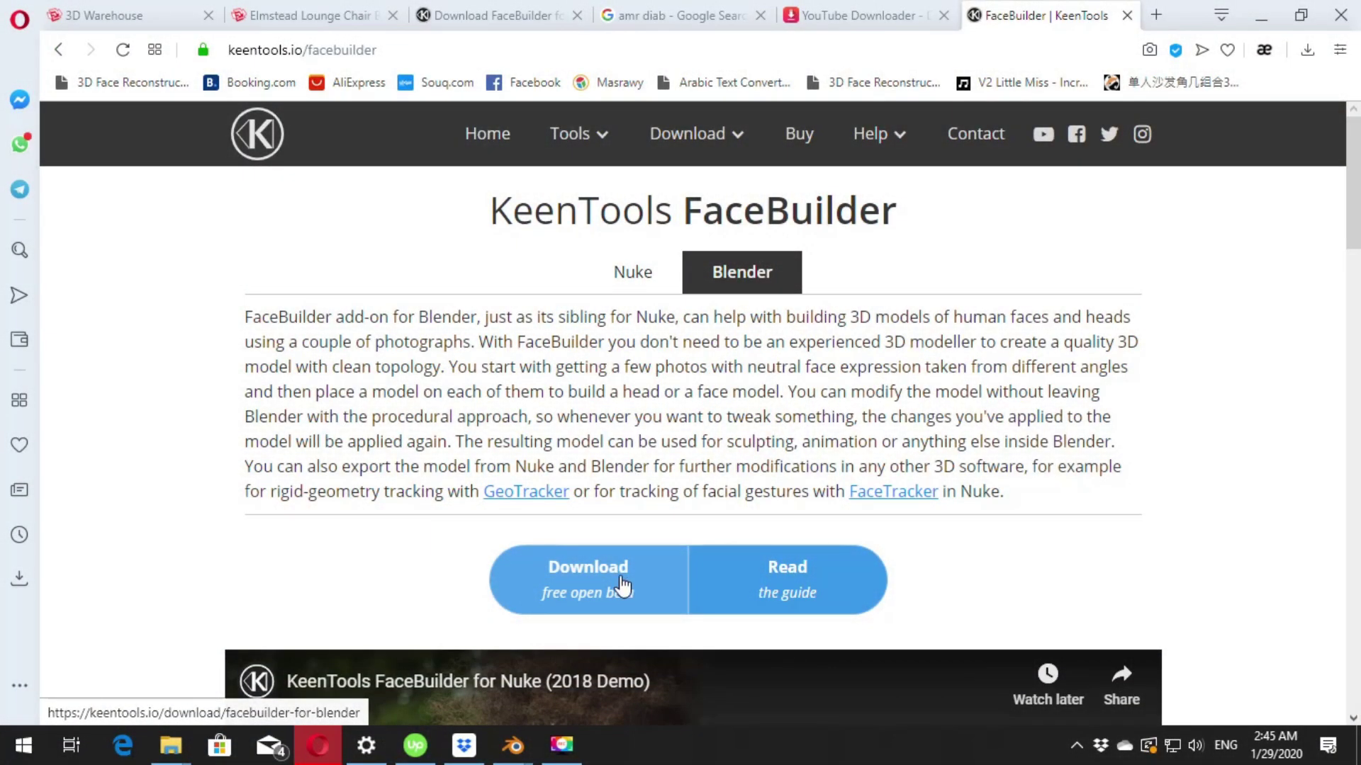
- Open the FaceBuilder for Blender download page, try the nightly build, then reselect stable version 1.5.8
click(624, 587)
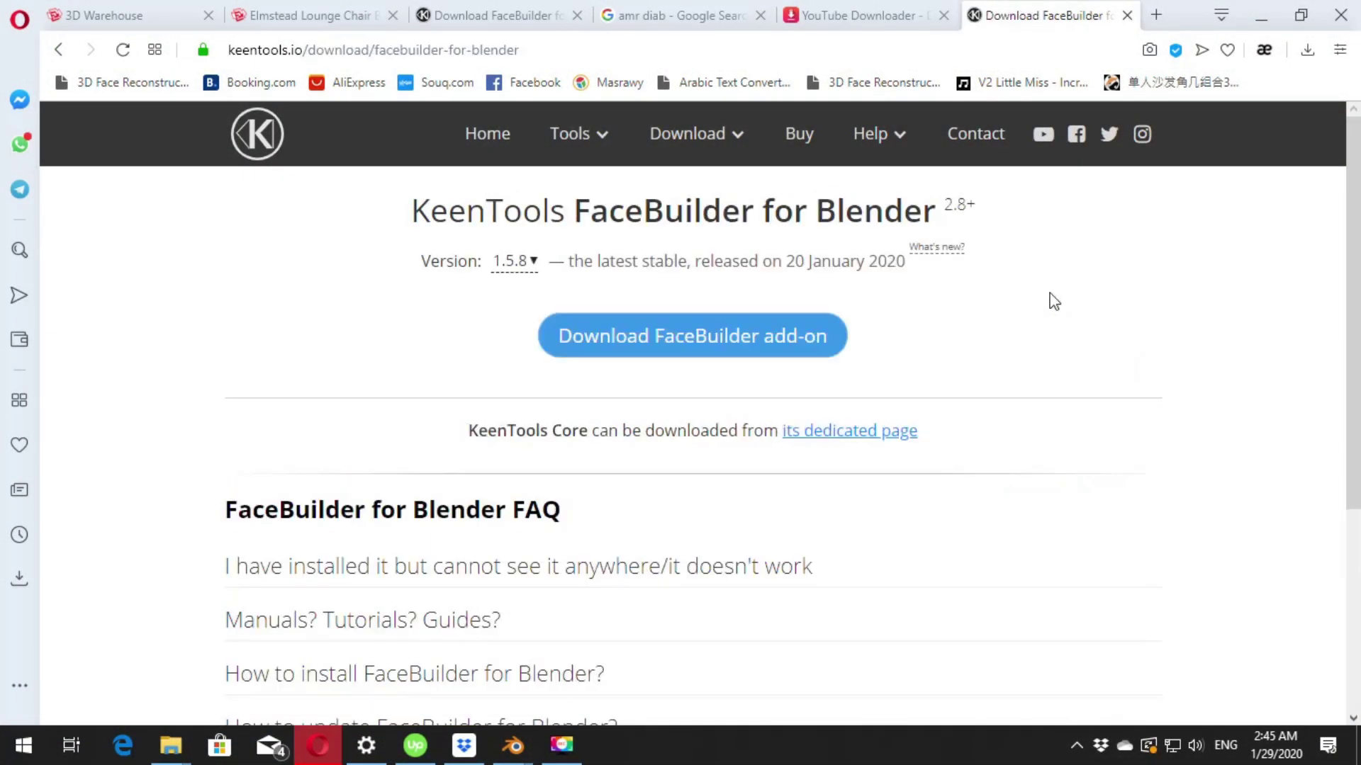
click(513, 261)
mouse_move(512, 305)
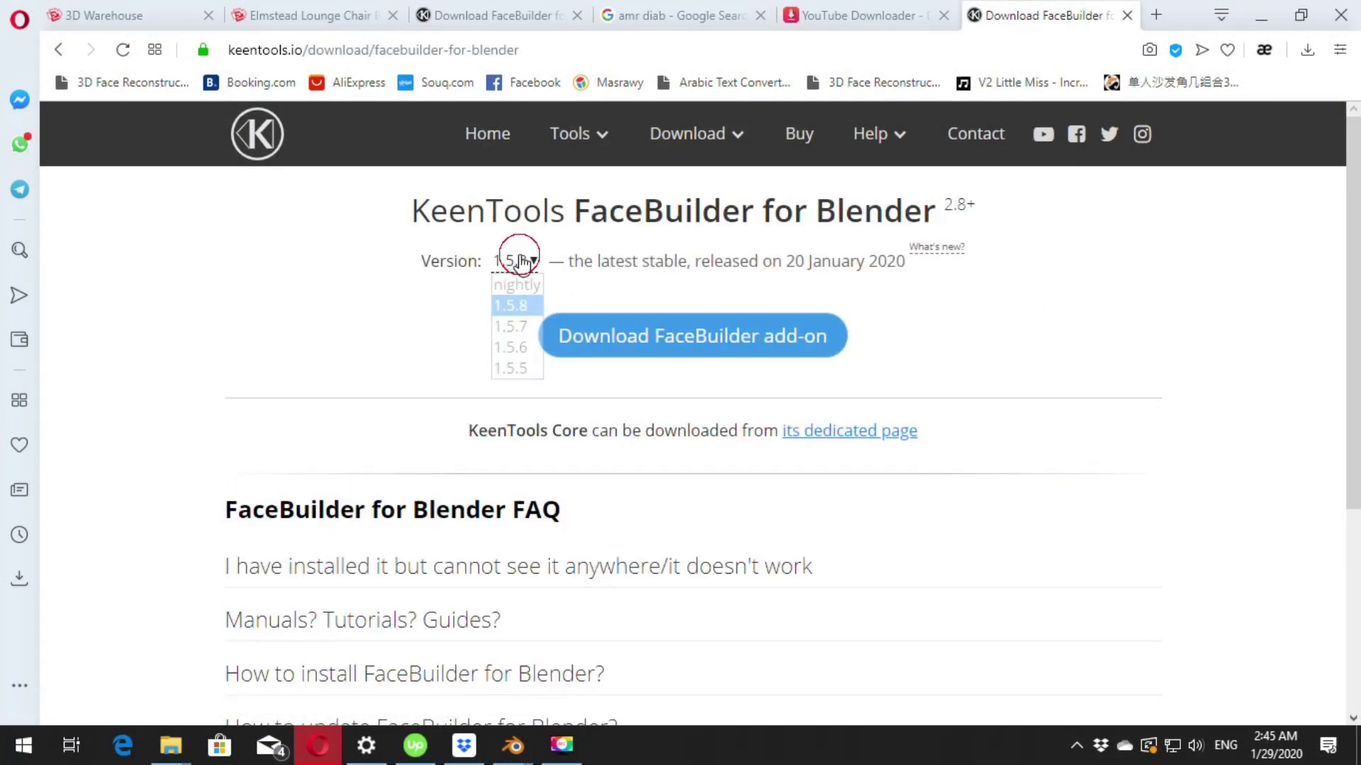
click(523, 316)
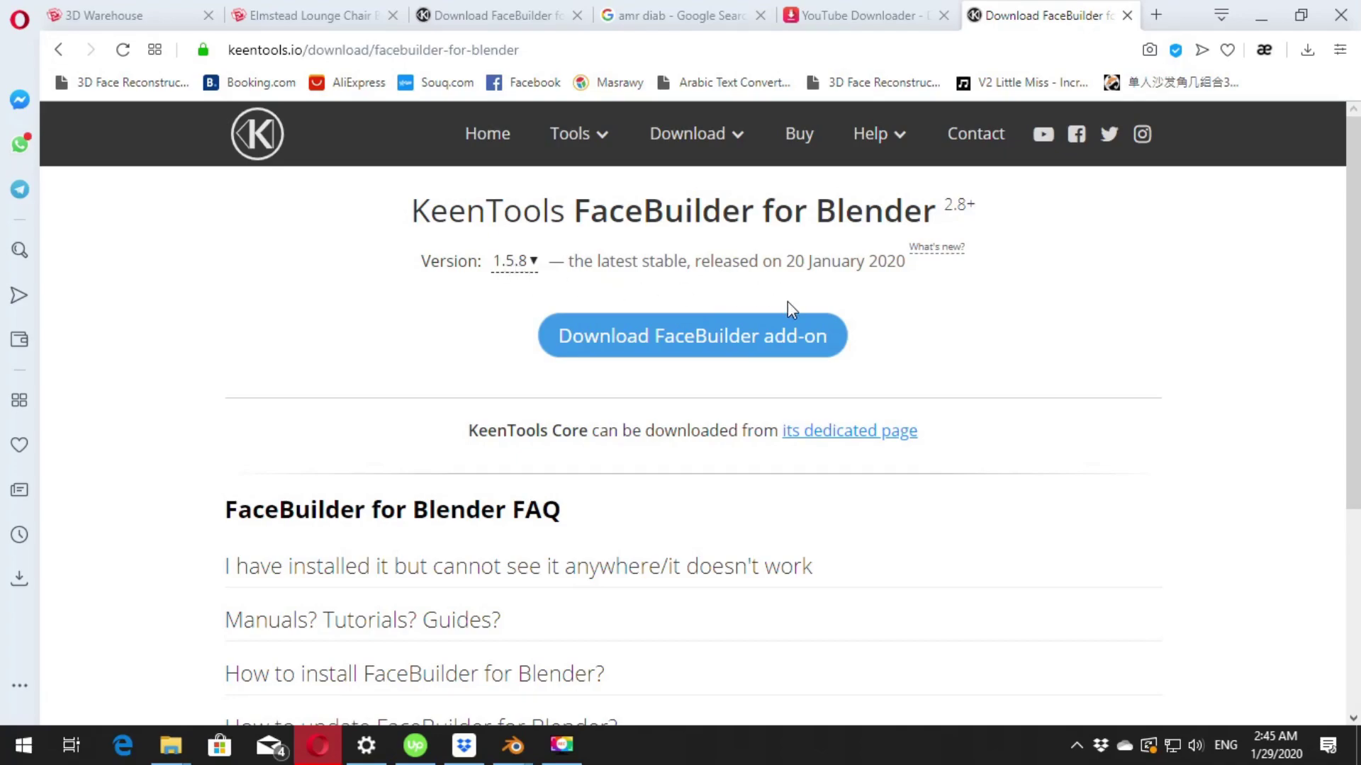
click(535, 264)
click(534, 287)
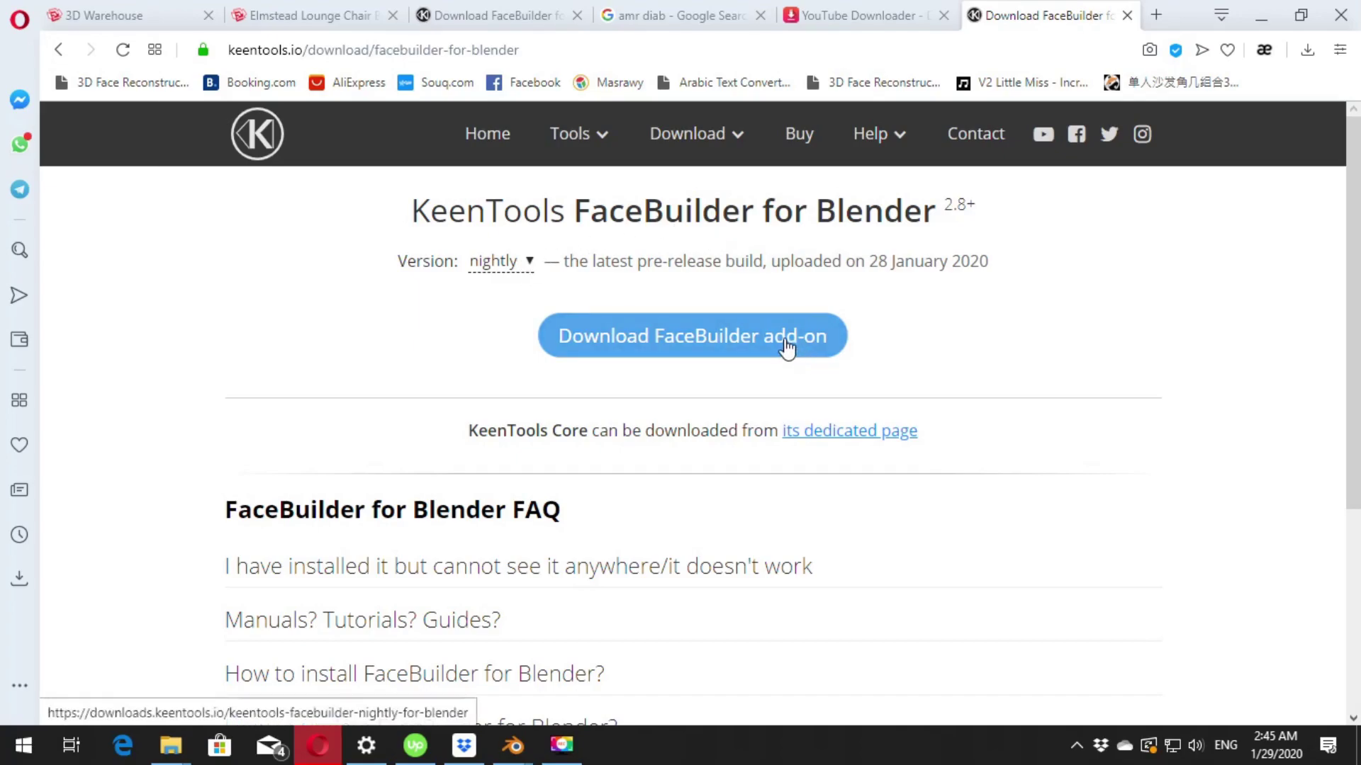
click(500, 263)
click(501, 305)
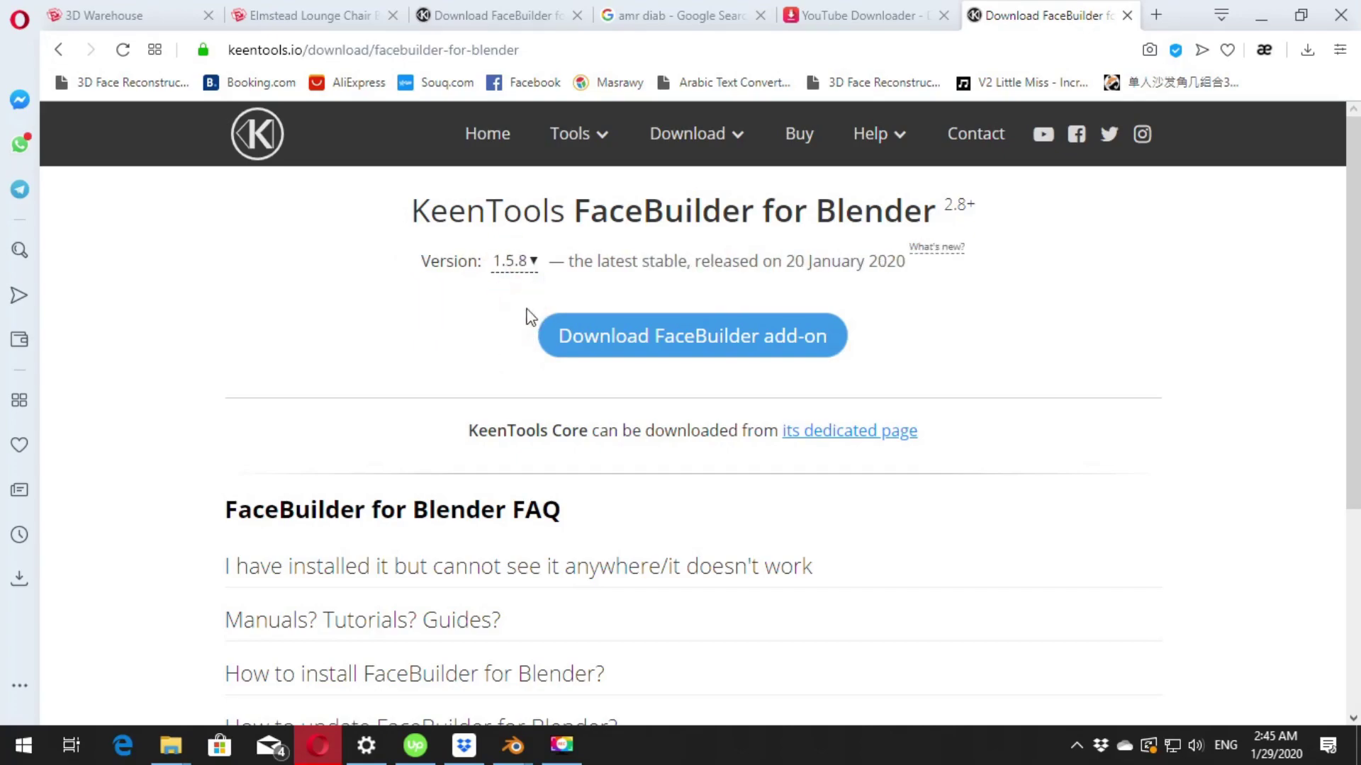
- Go to the KeenTools home page and scroll through the listed tools
click(496, 135)
scroll(751, 397, down, 2)
scroll(779, 312, down, 10)
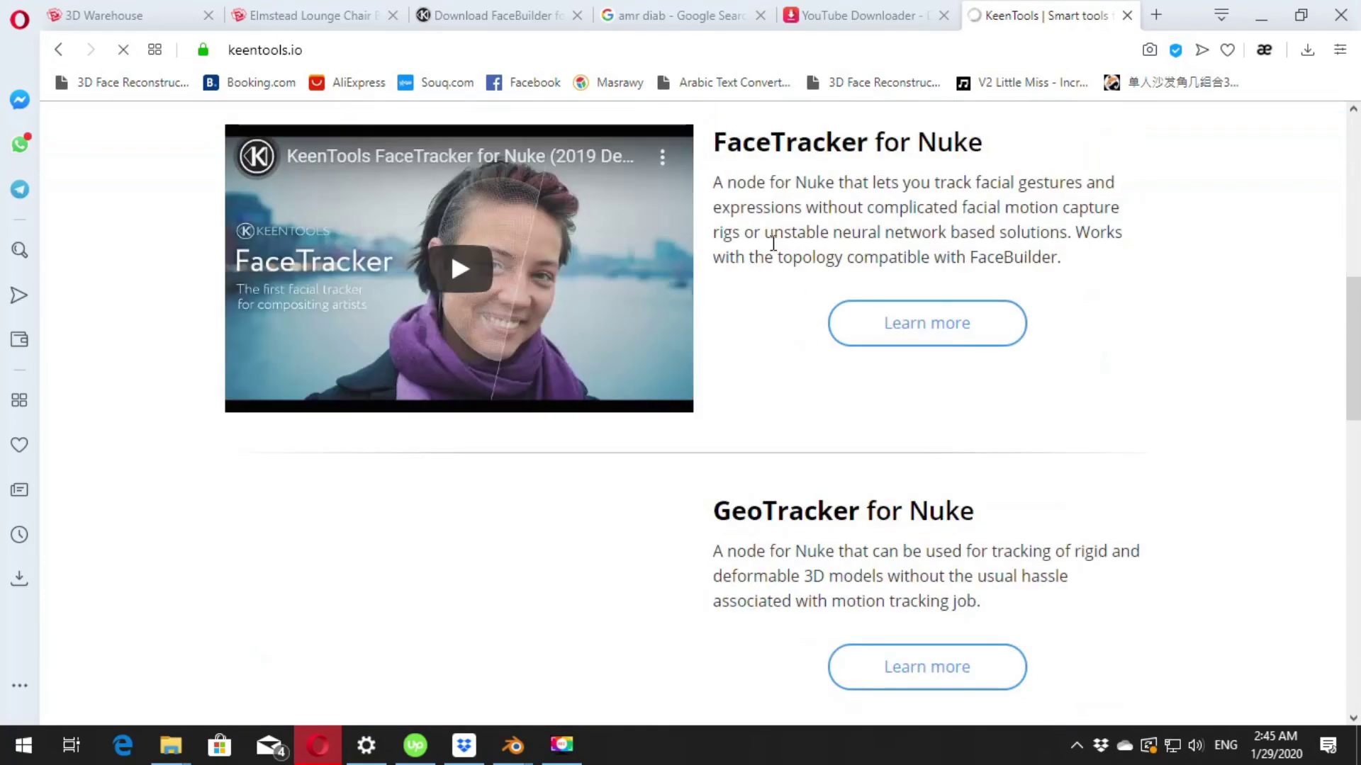
scroll(1005, 283, down, 5)
scroll(978, 418, down, 4)
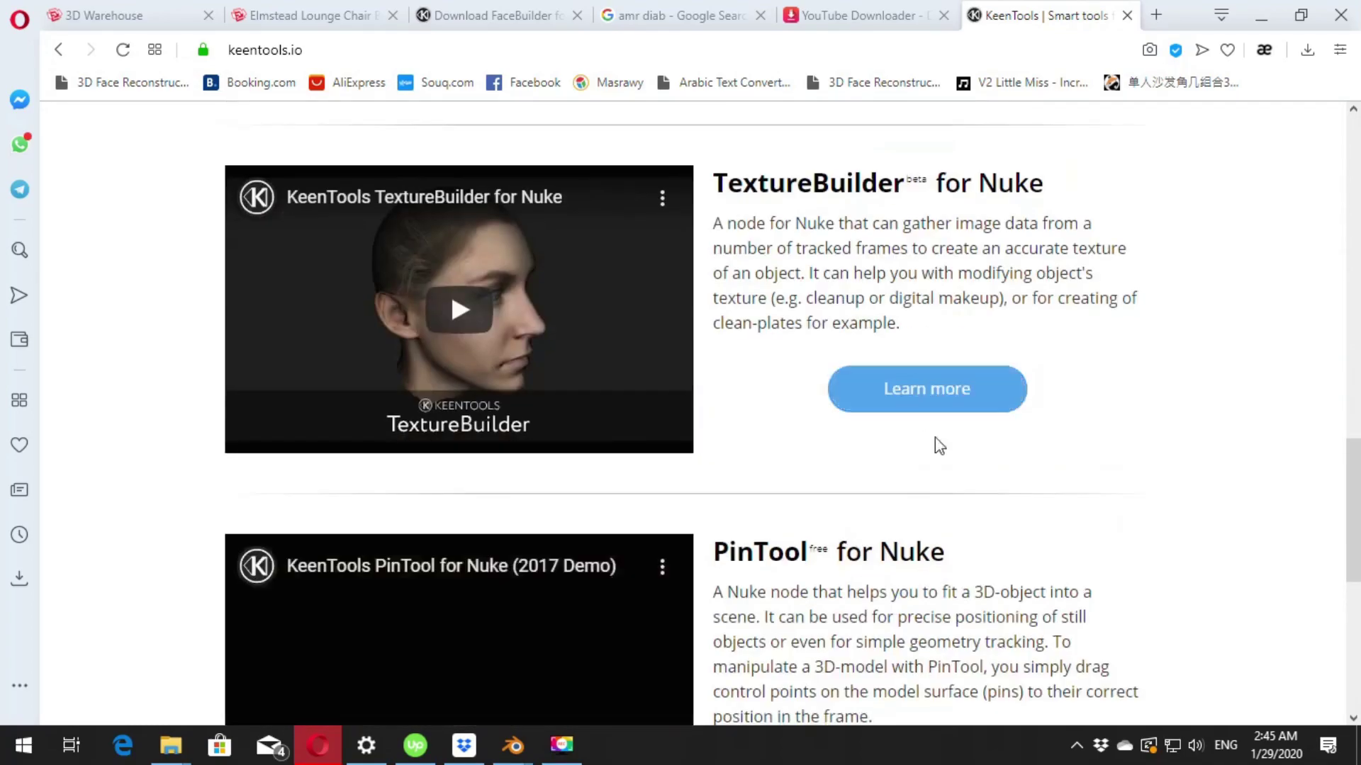
scroll(829, 443, down, 5)
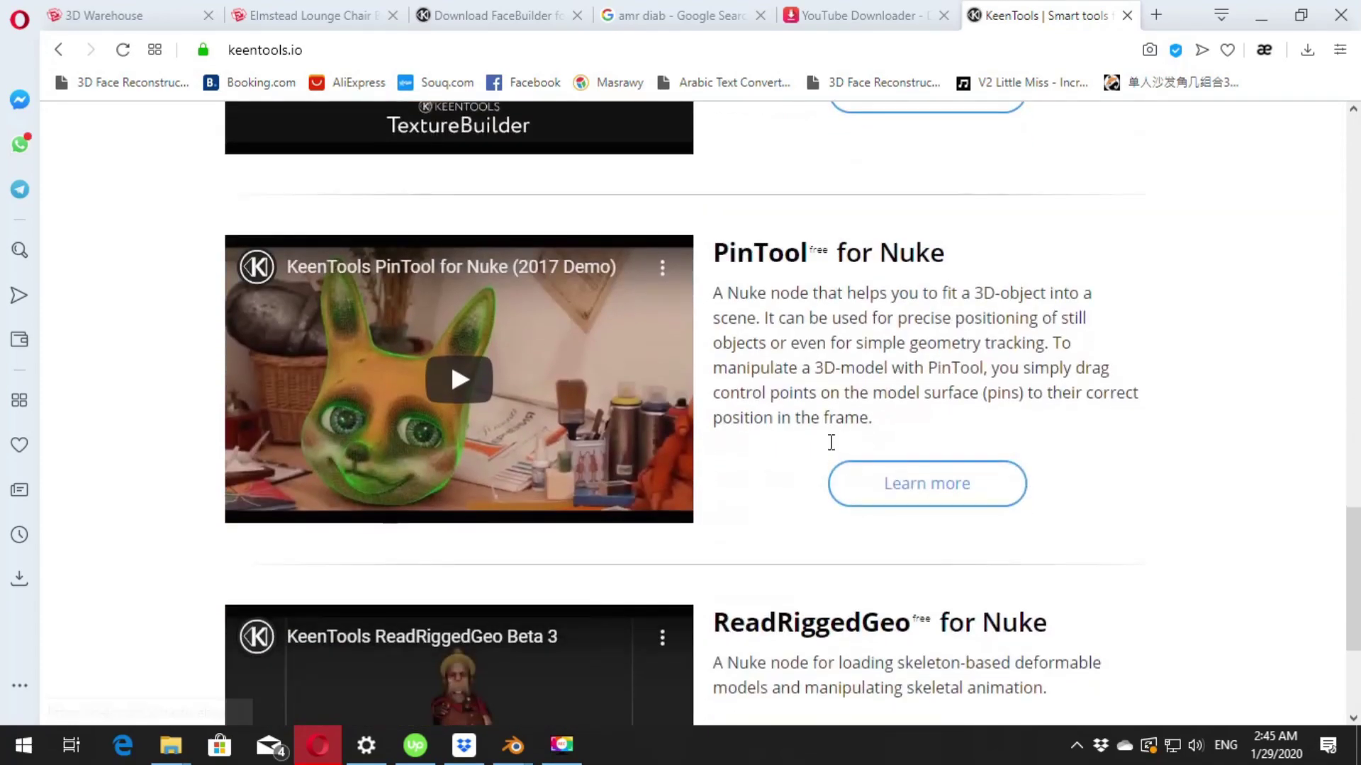
scroll(666, 460, down, 3)
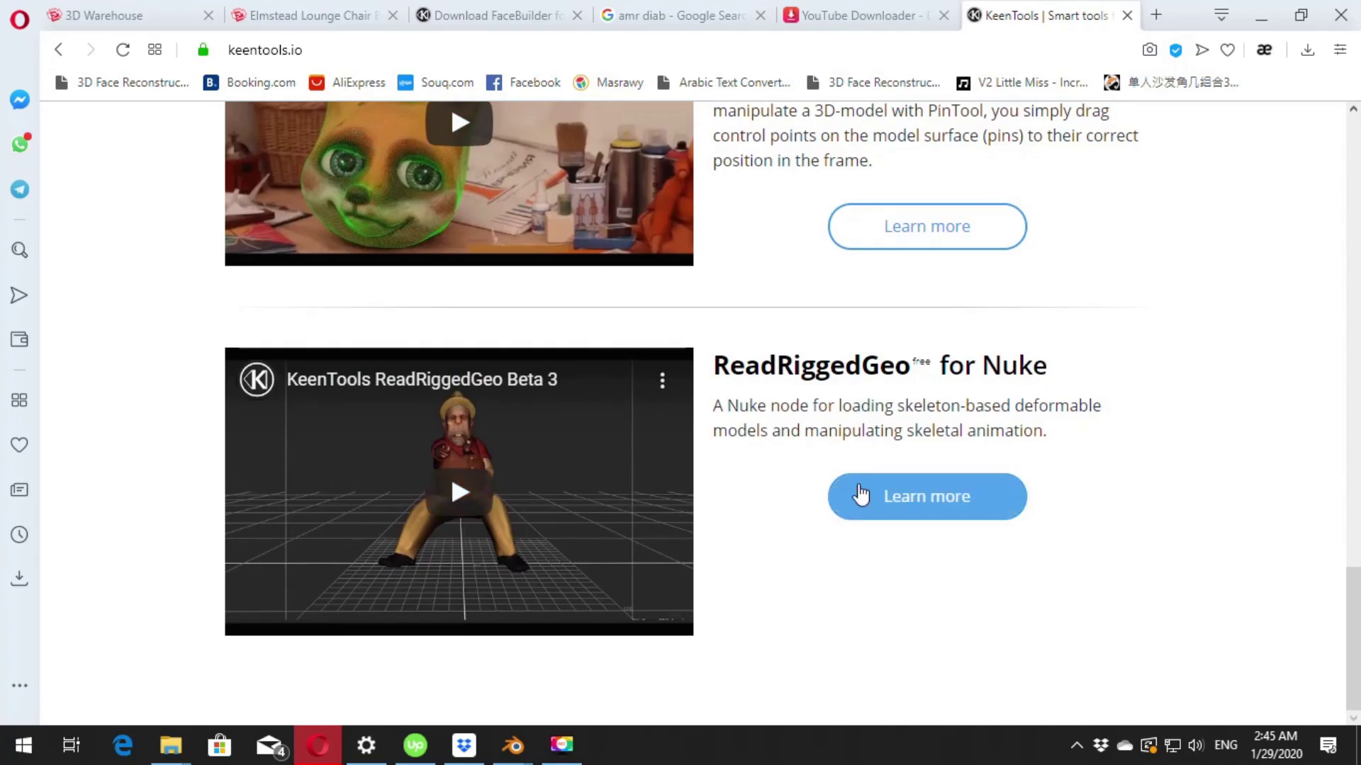
scroll(815, 431, up, 10)
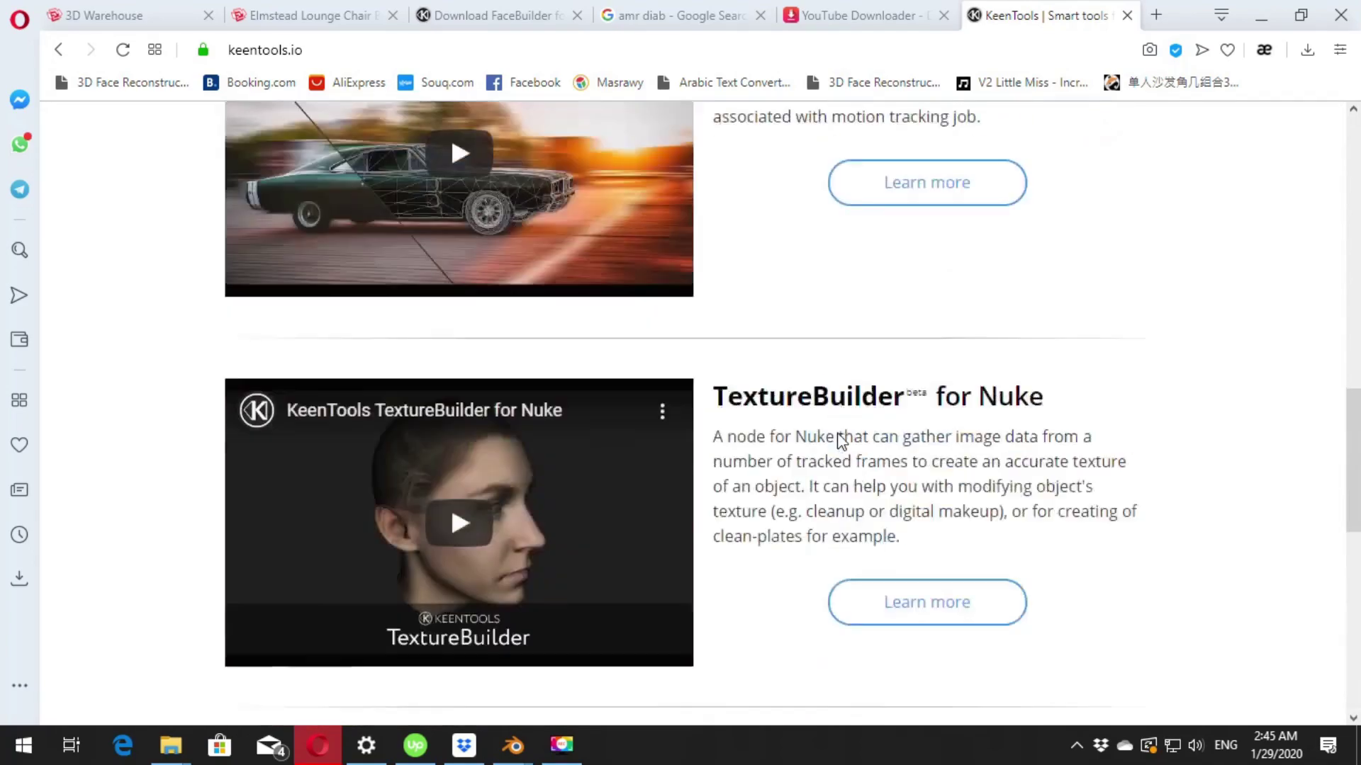
scroll(842, 444, up, 10)
scroll(851, 411, up, 8)
mouse_move(577, 133)
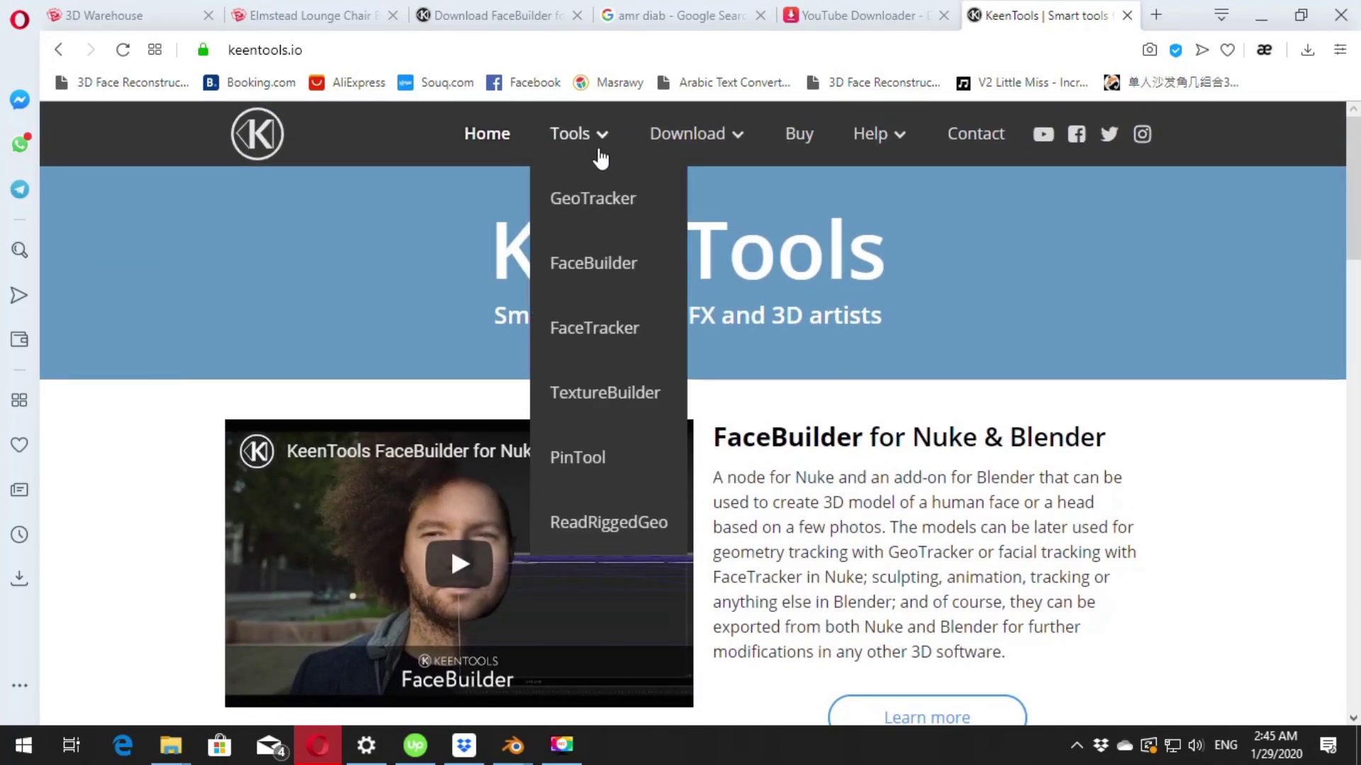
- Show FaceBuilder's Blender section and confirm keentools_1.5.8_facebuilder_for_blender.zip finished downloading
click(609, 265)
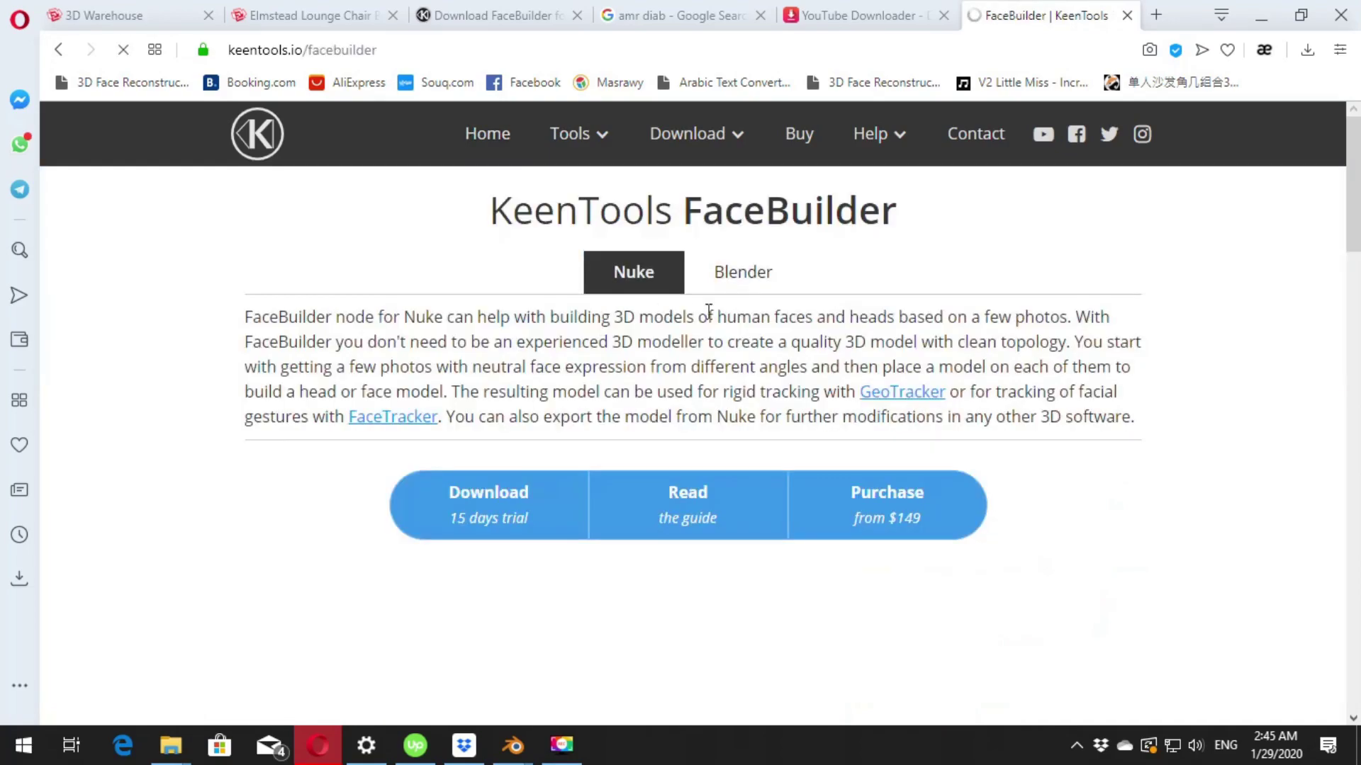
click(744, 262)
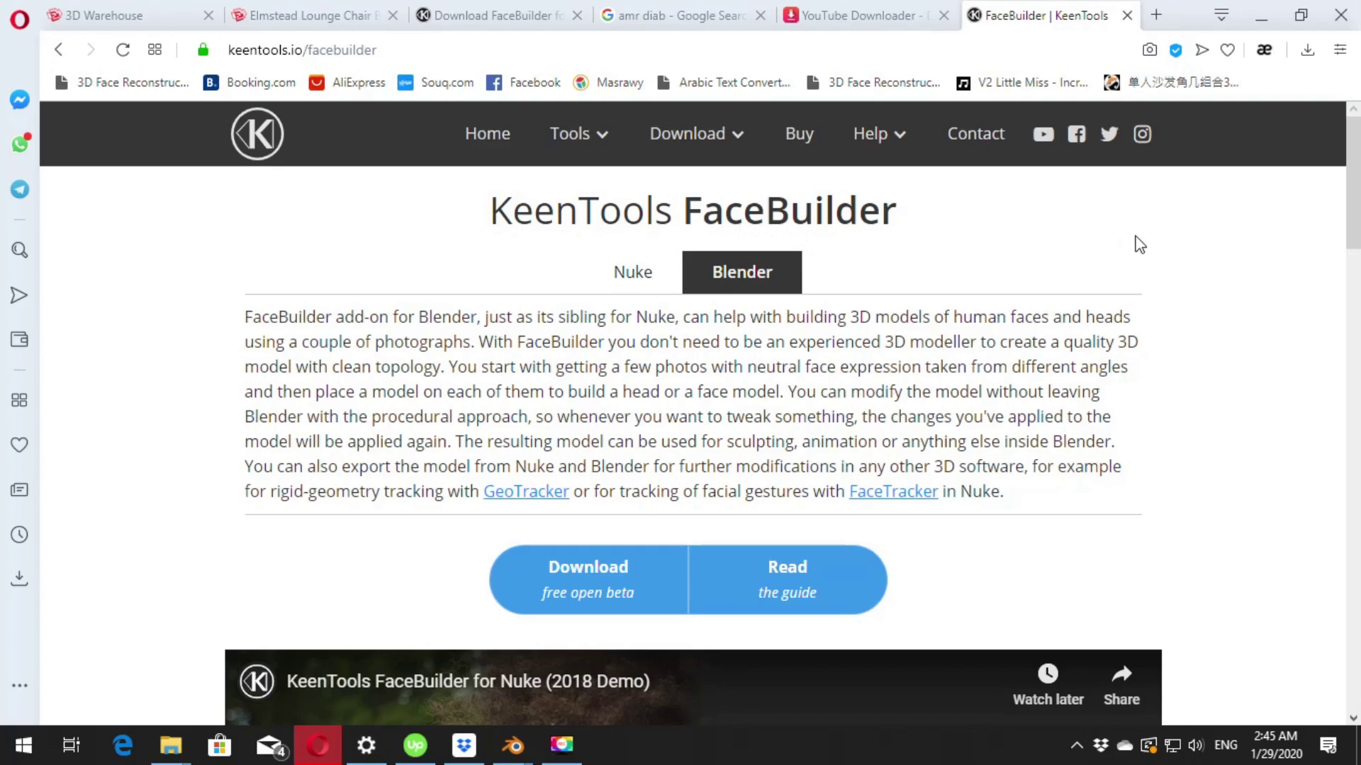
click(1308, 49)
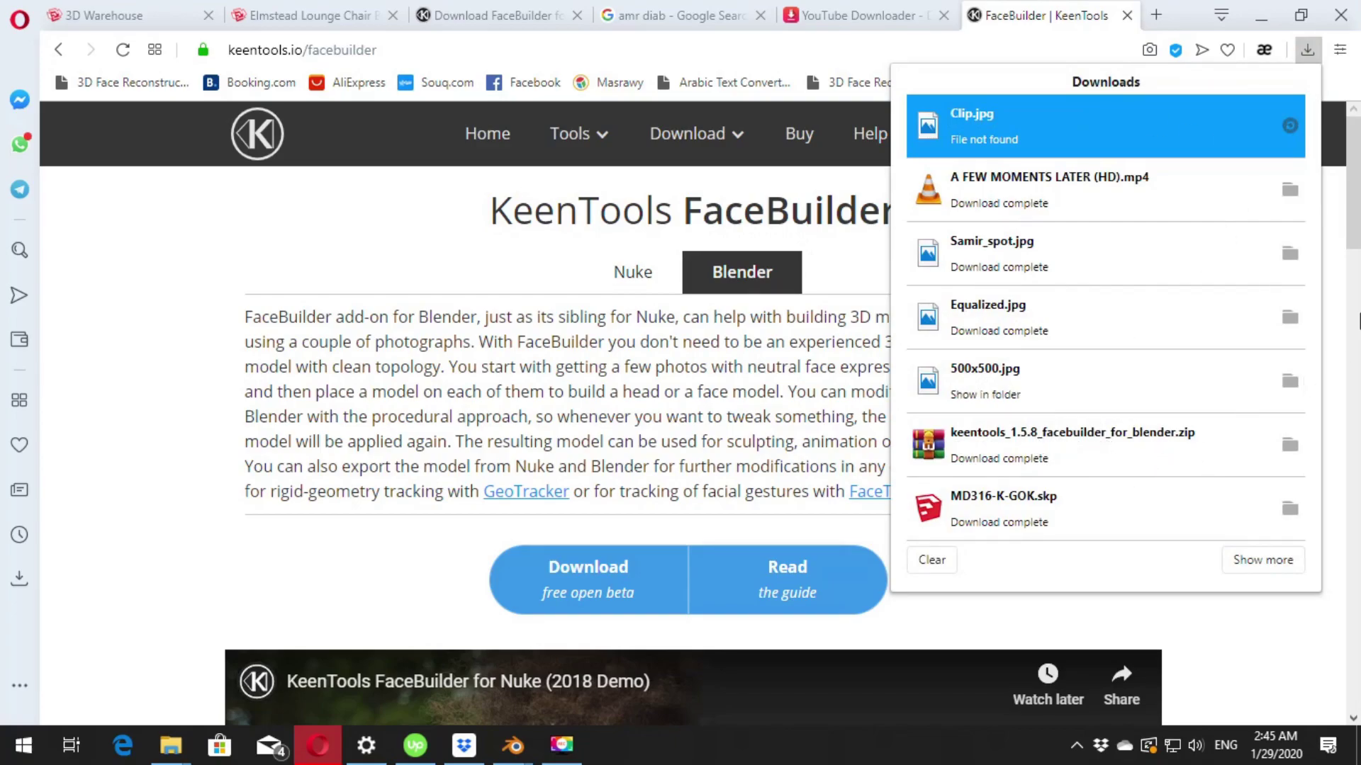
- Back in Blender, install the add-on from keentools_1.5.8_facebuilder_for_blender.zip in Downloads
click(1261, 15)
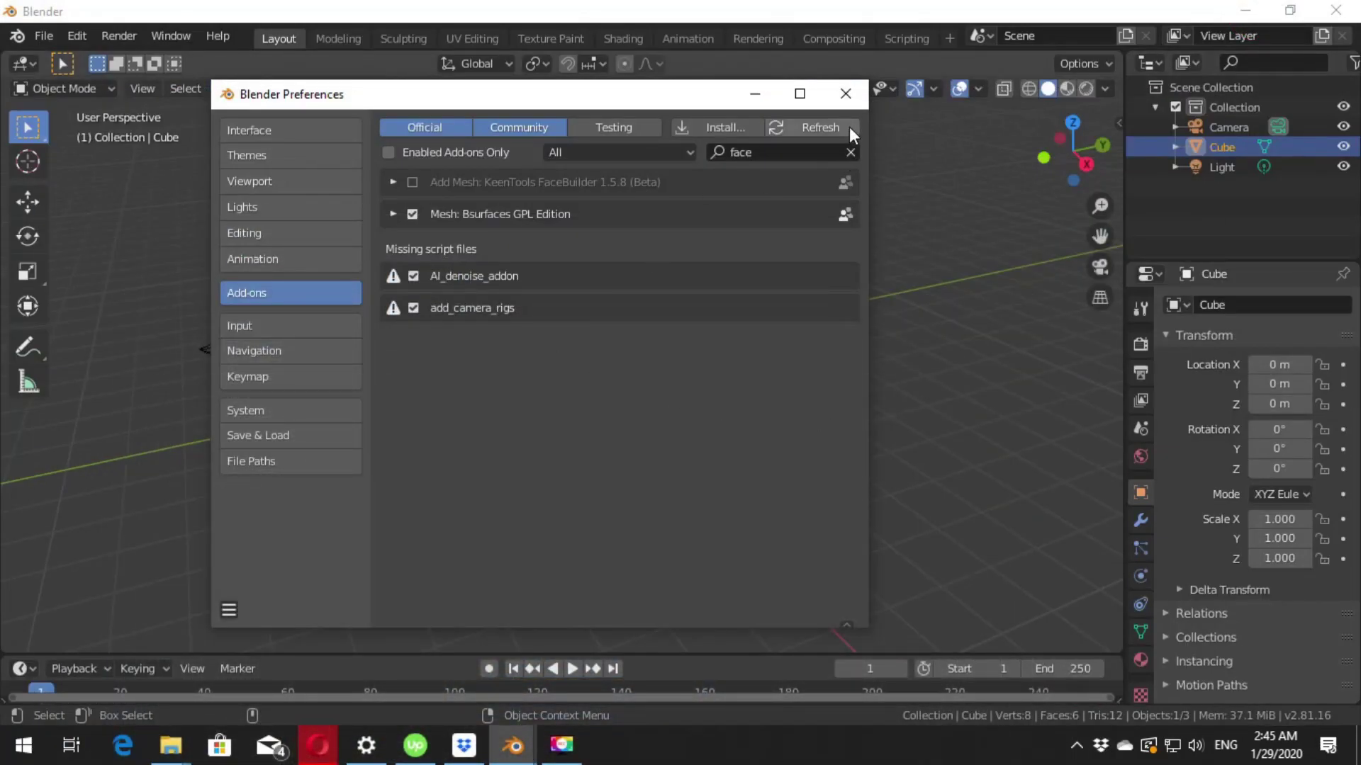
click(845, 94)
click(122, 36)
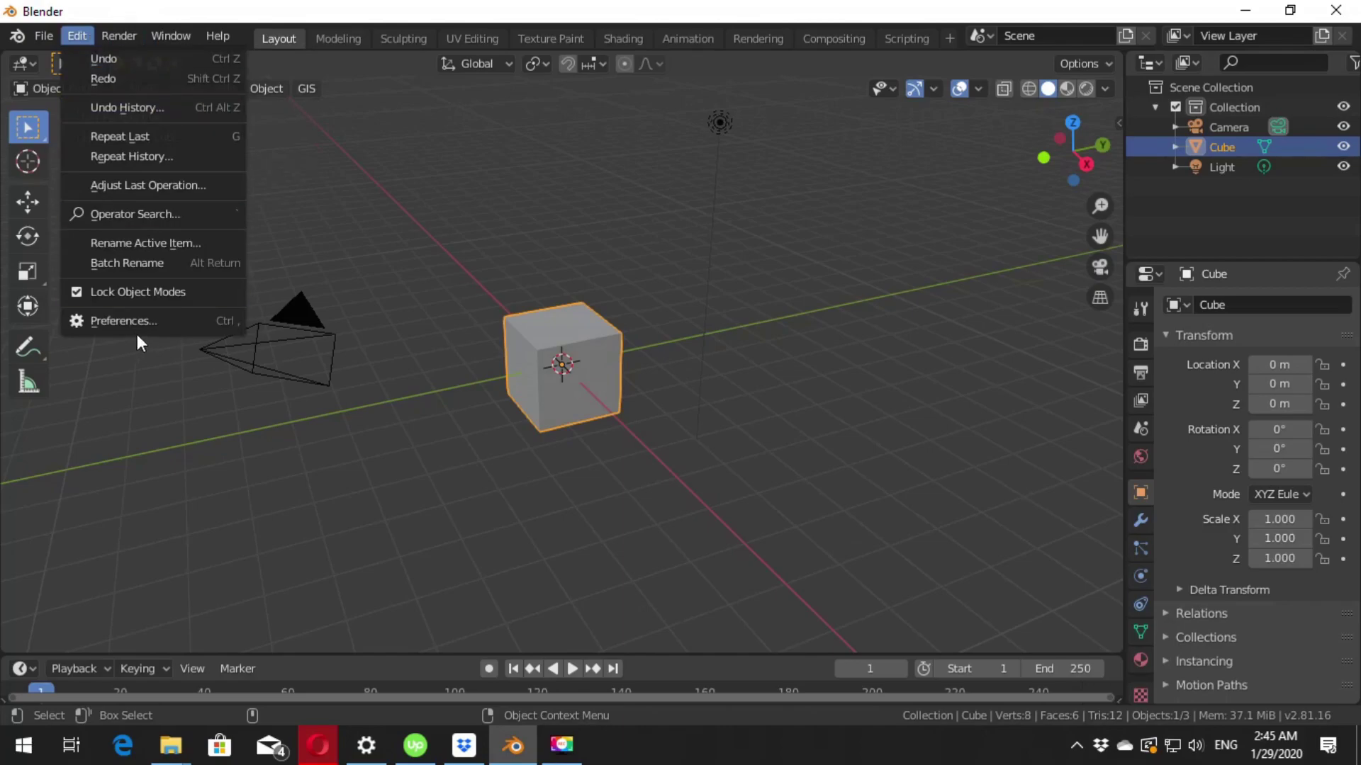
click(137, 331)
click(521, 113)
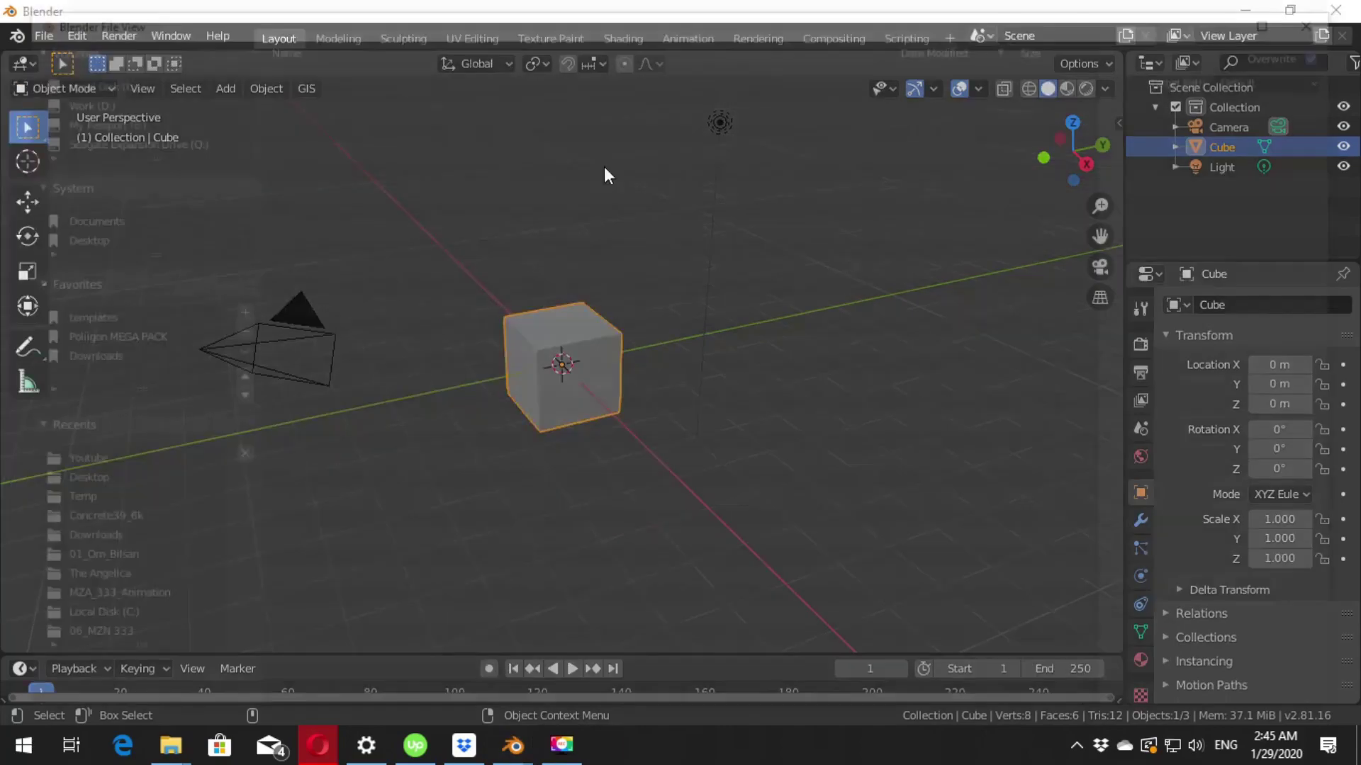
click(97, 356)
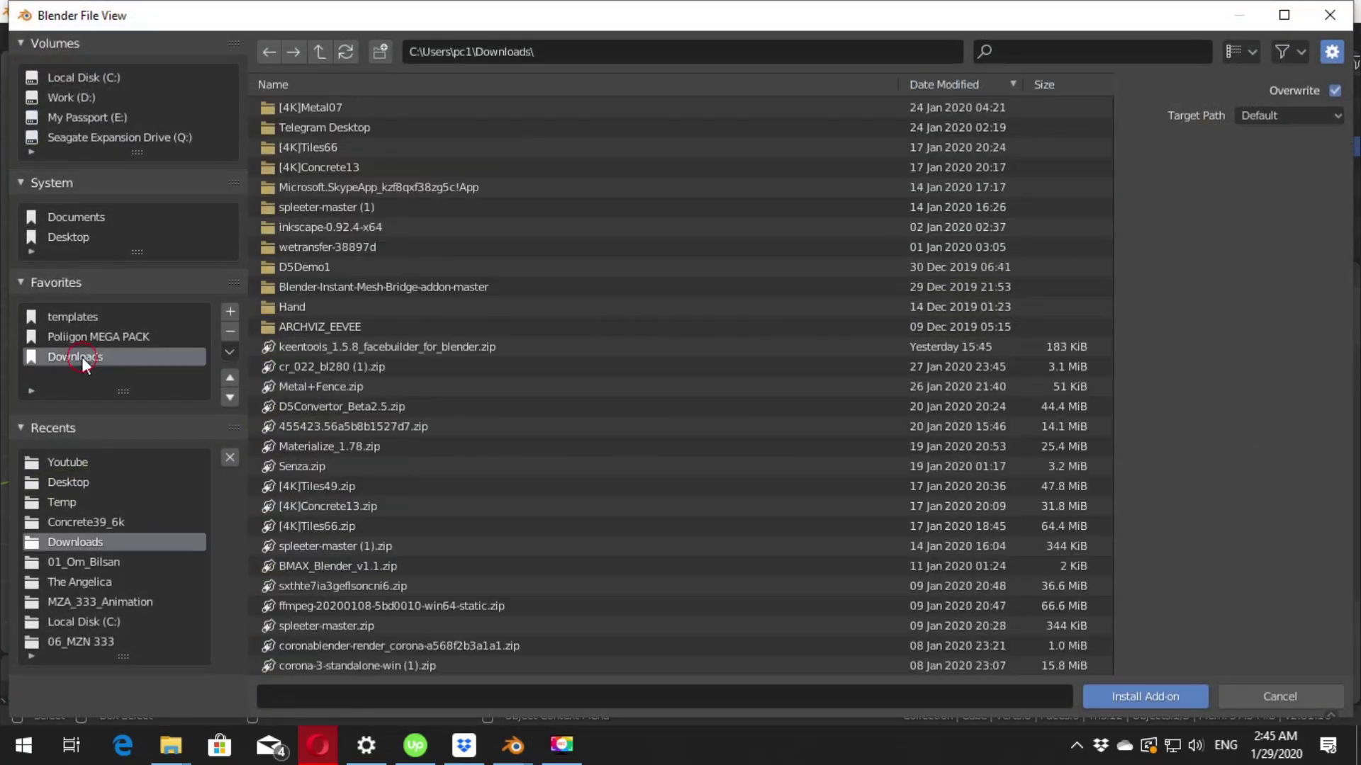
click(401, 350)
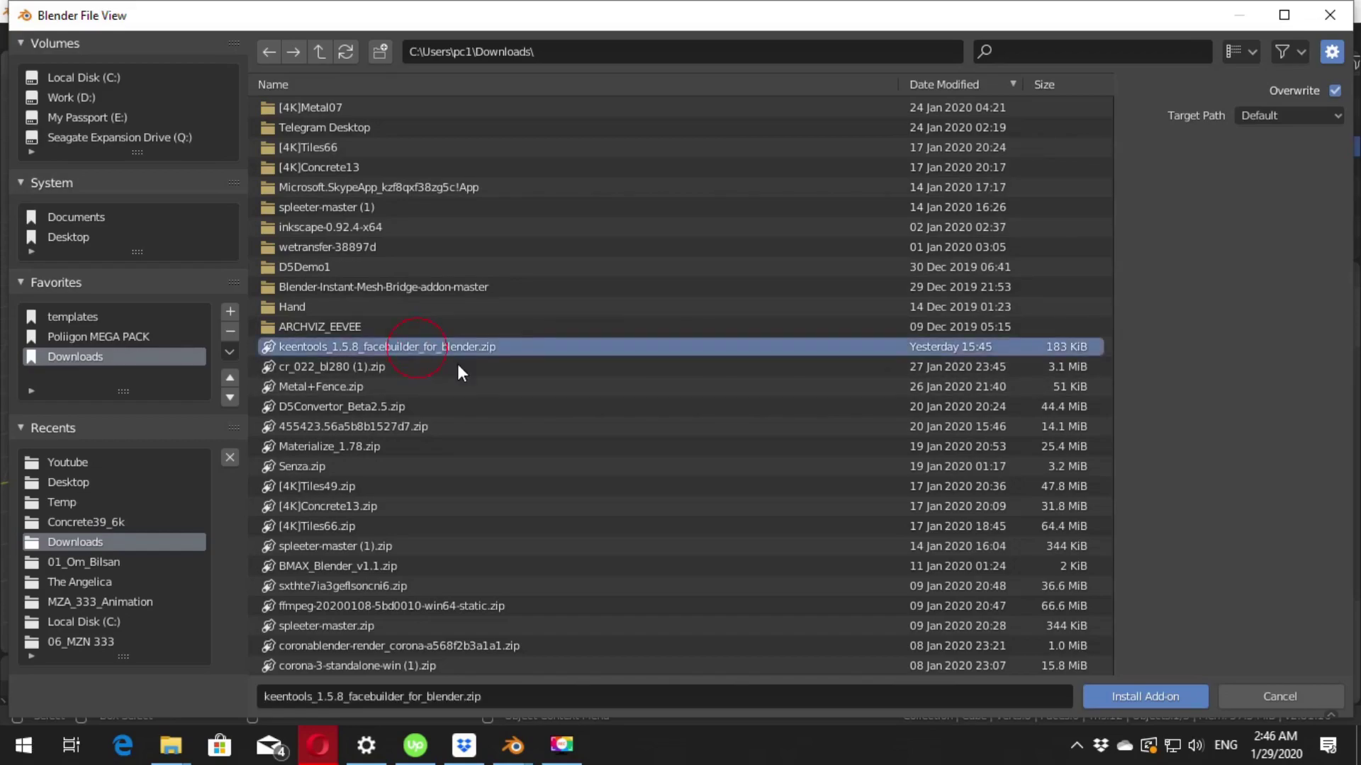
click(1128, 696)
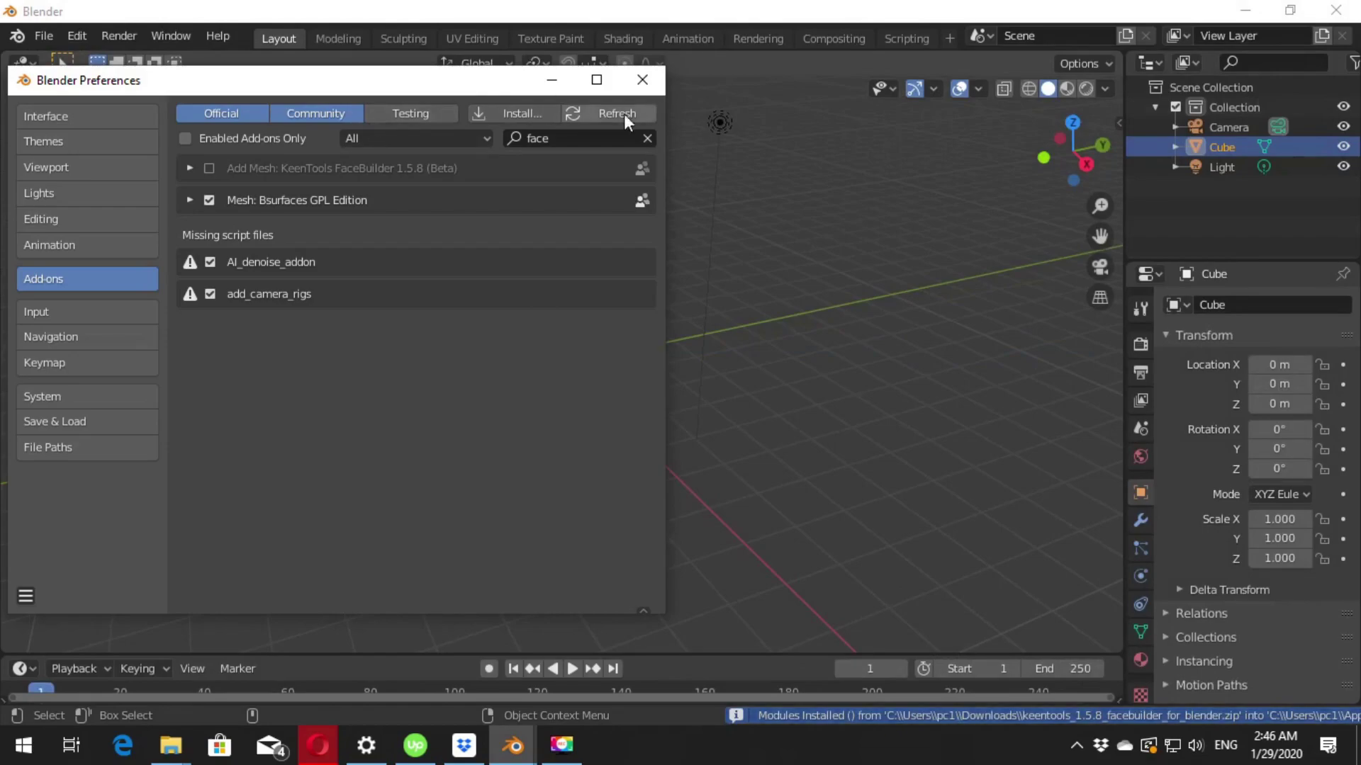
- Filter add-ons by 'face' and expand KeenTools FaceBuilder 1.5.8 to confirm its core library installed
click(581, 140)
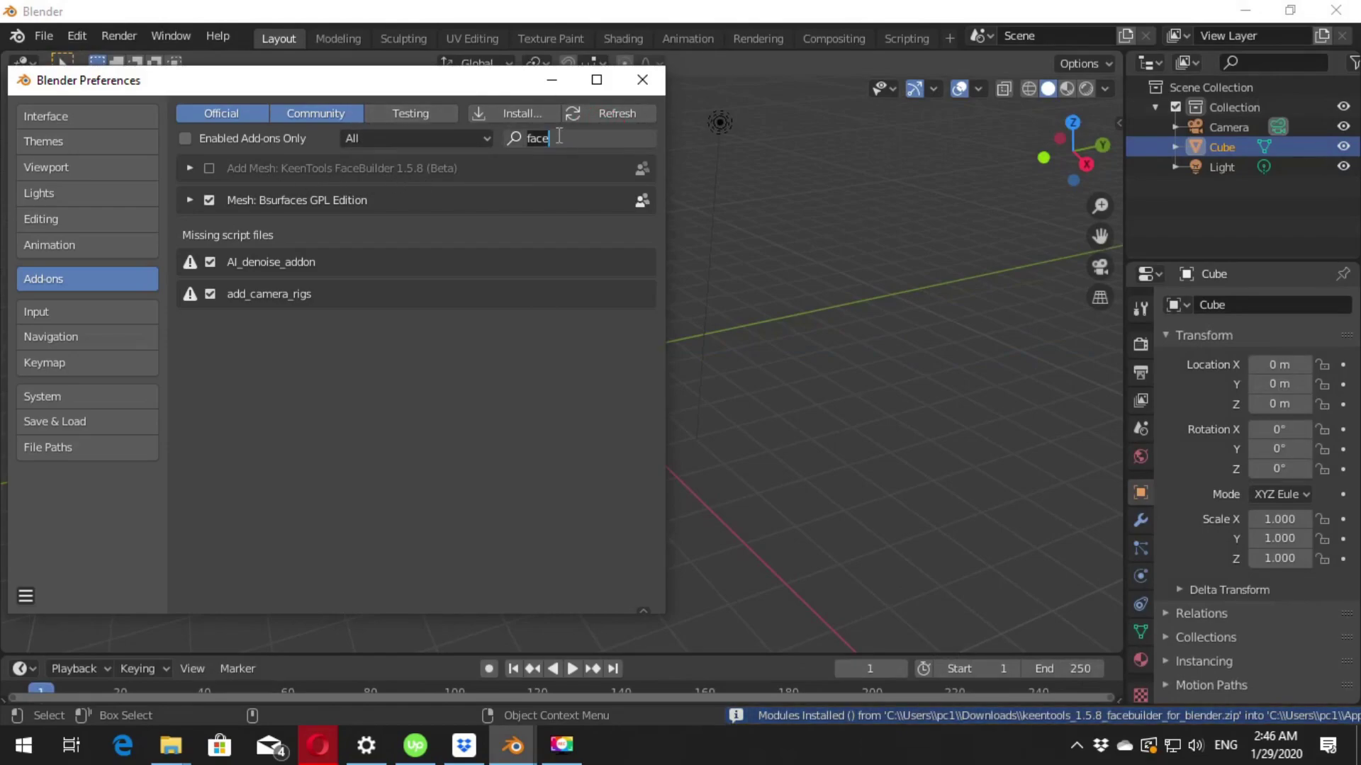
text(face)
key(Return)
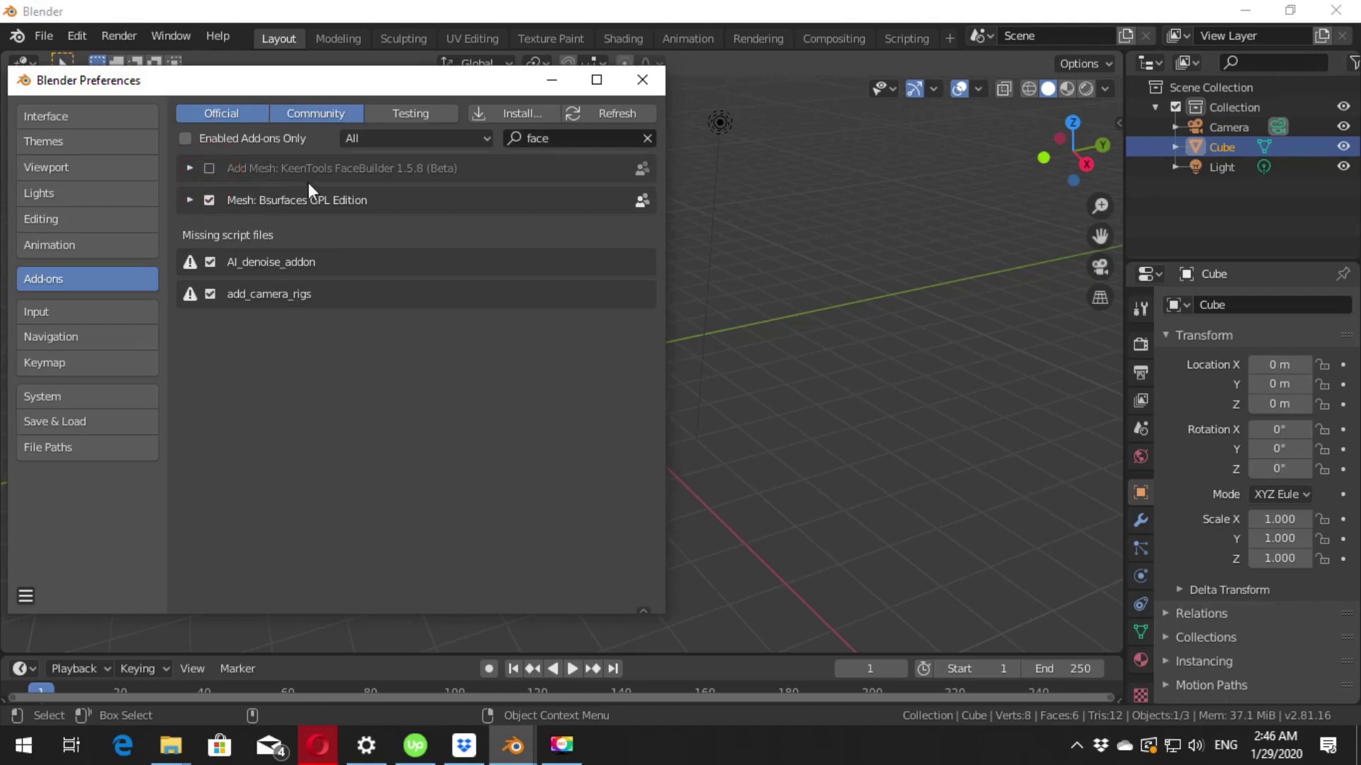
click(186, 169)
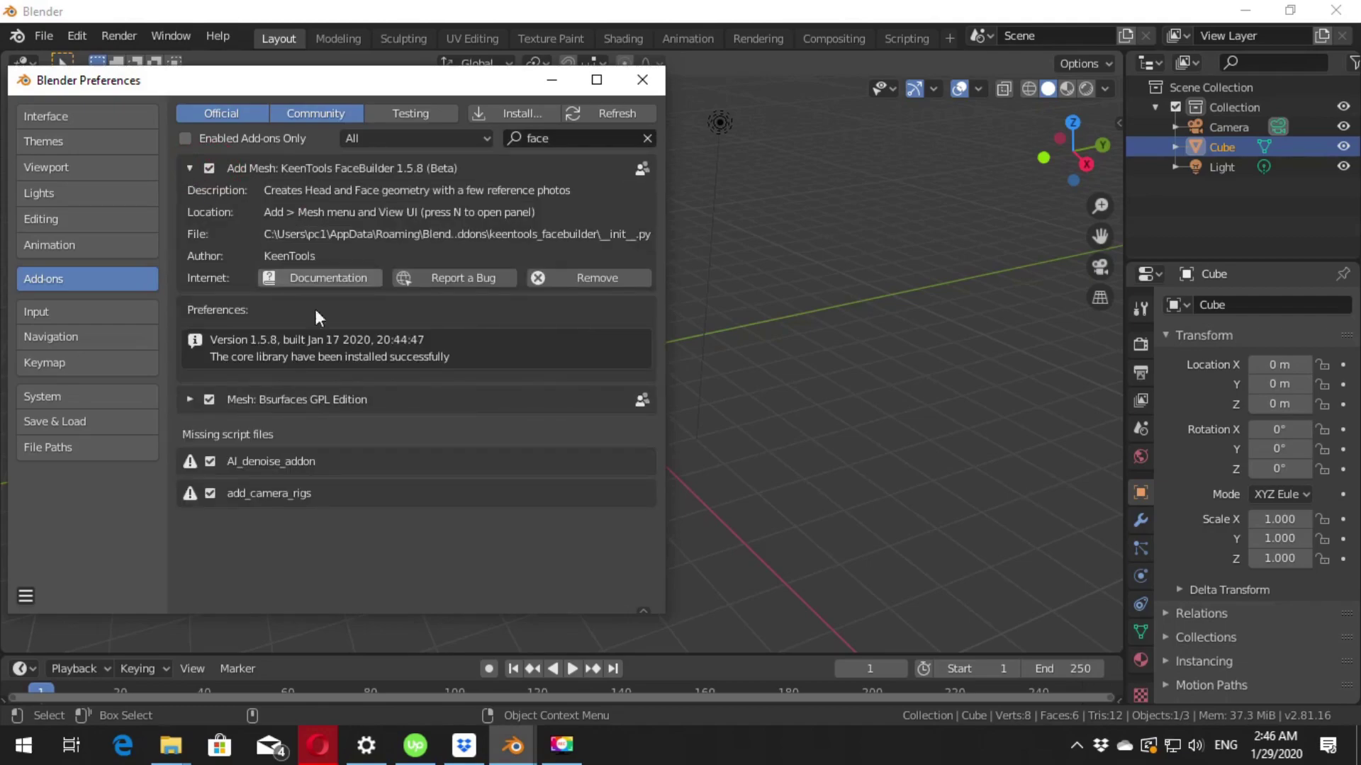
drag(464, 76, 720, 96)
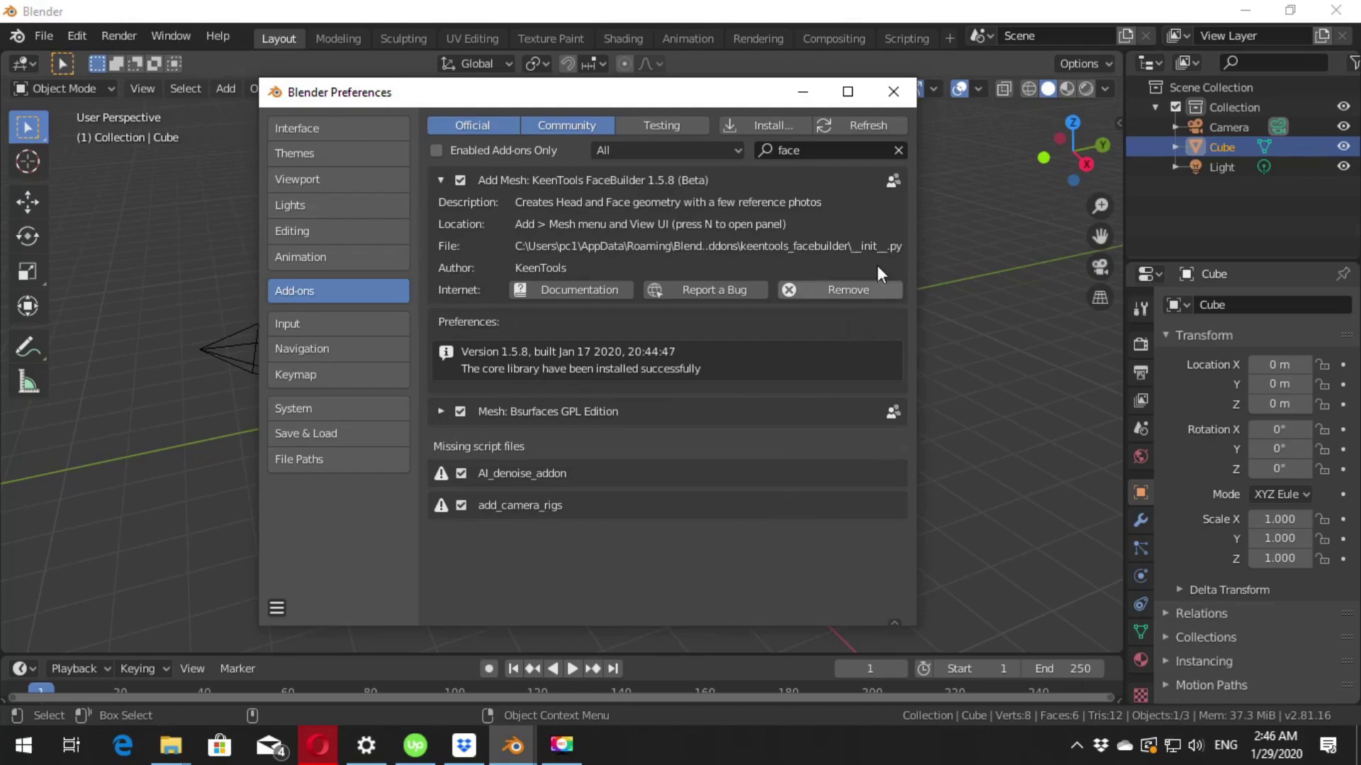
- Close Preferences and delete the default cube
click(893, 93)
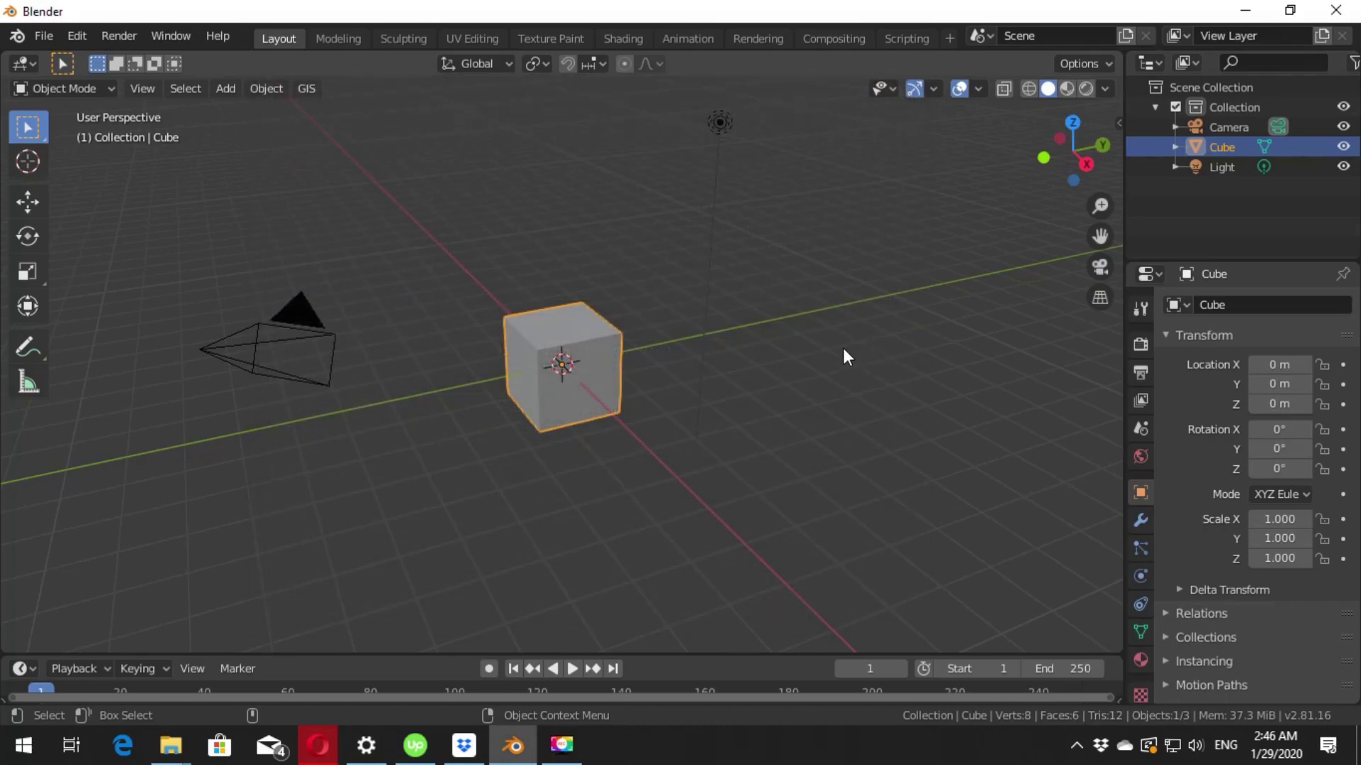
click(815, 353)
click(558, 372)
key(x)
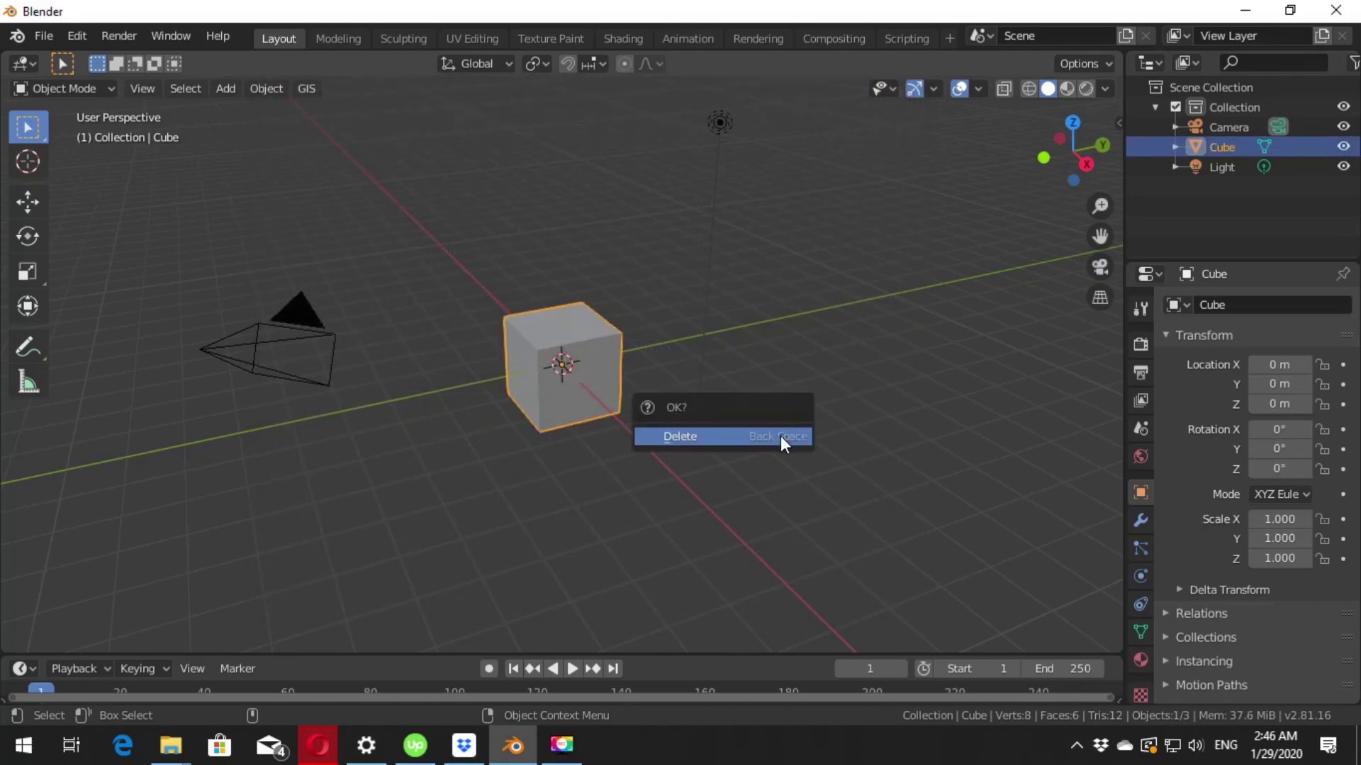
click(780, 436)
- Create a new FaceBuilder head from the sidebar's FaceBuilder tab and orbit around it
click(1119, 123)
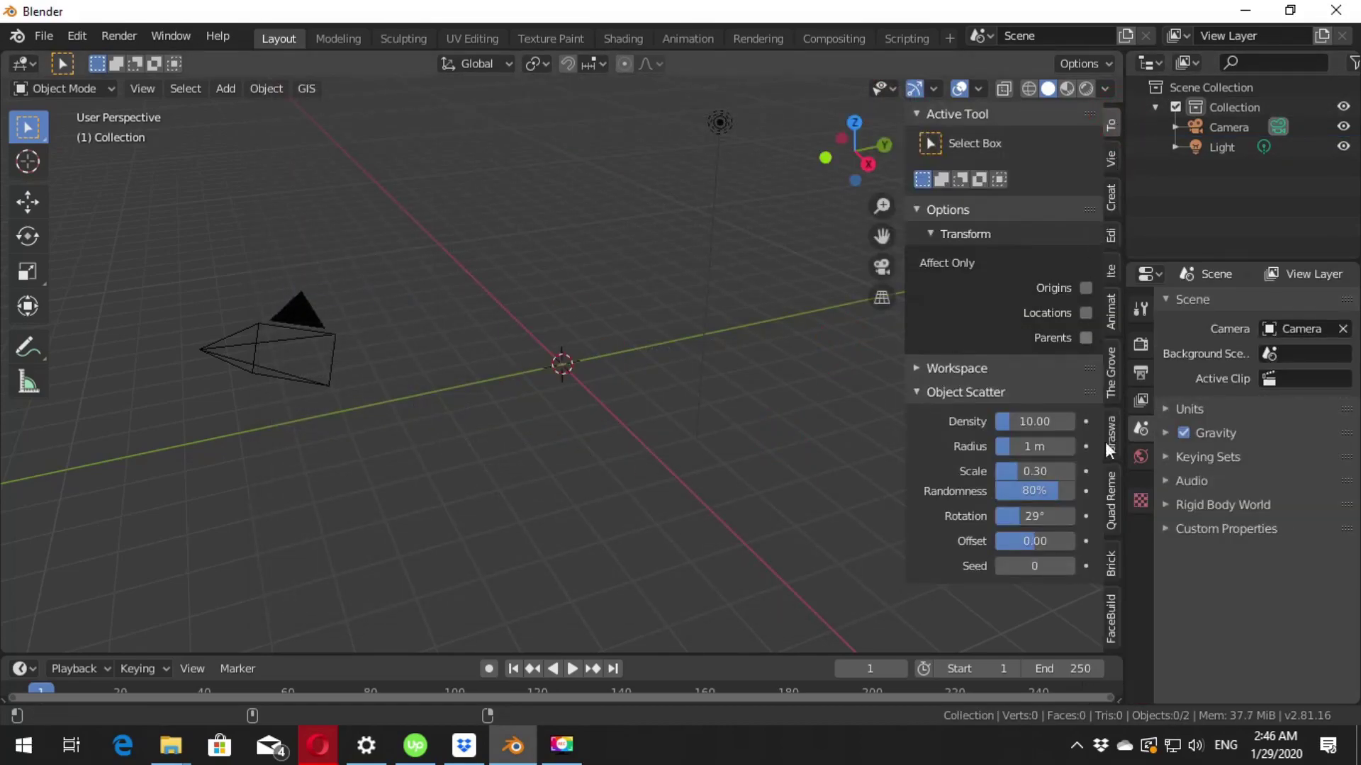
click(1111, 624)
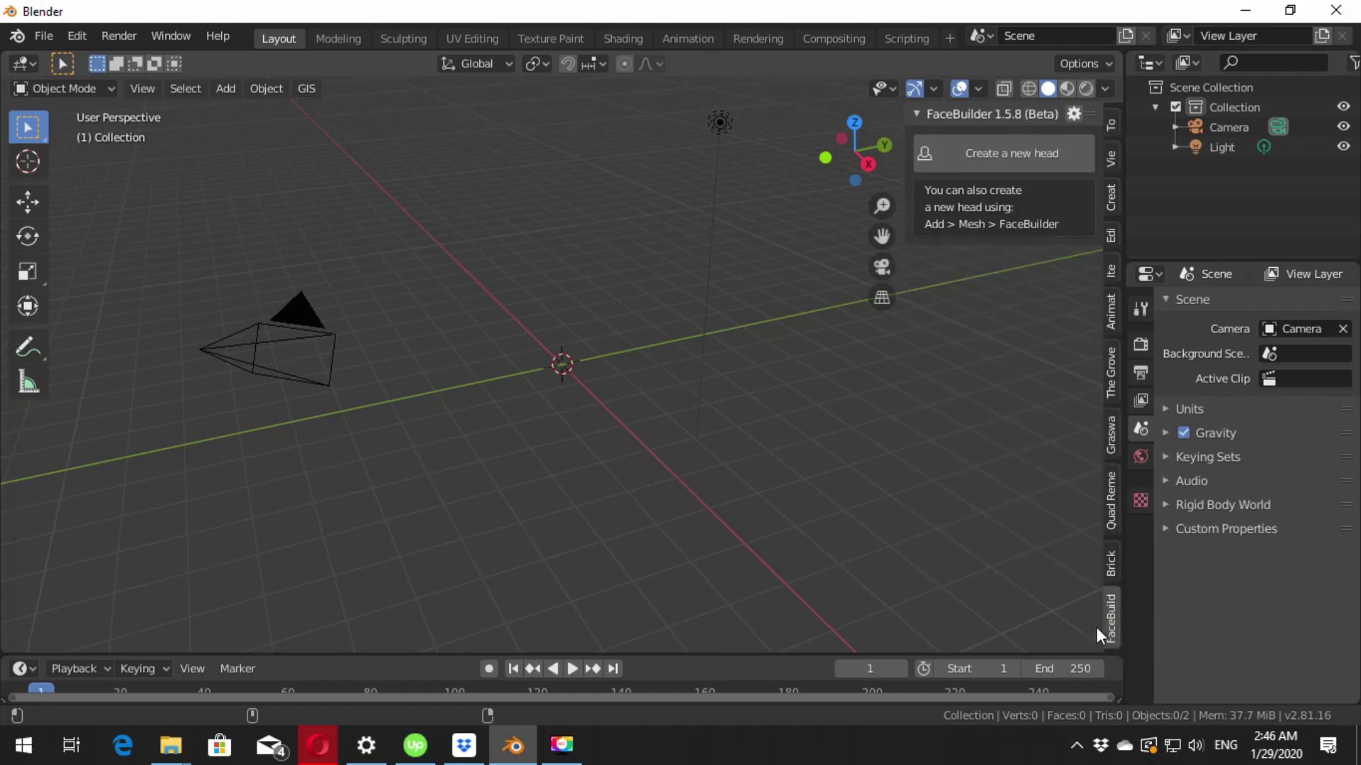
click(1035, 159)
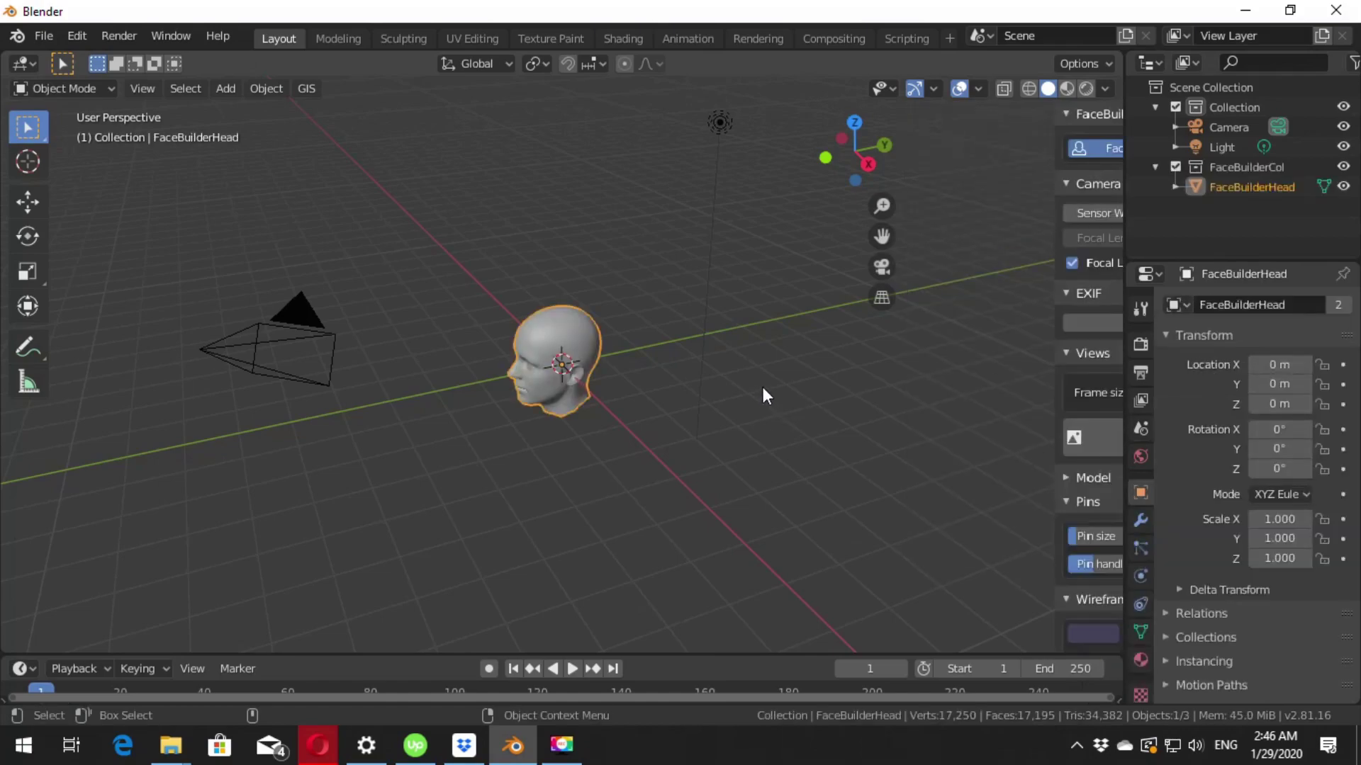
mouse_move(763, 387)
middle_down()
mouse_move(547, 352)
mouse_move(639, 411)
mouse_move(703, 390)
middle_up()
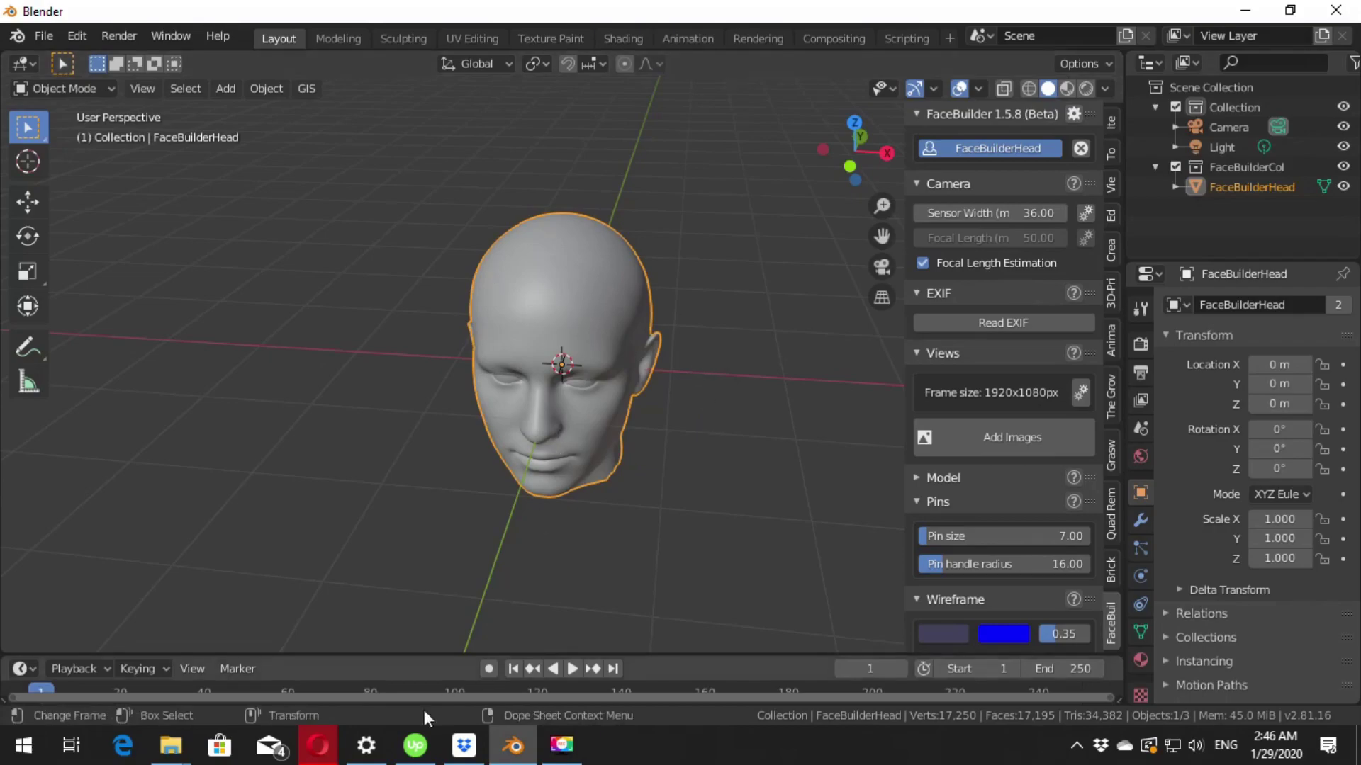
click(318, 745)
- Preview the Arab News photo of the man in Google Images, then return to Blender's front view
click(680, 21)
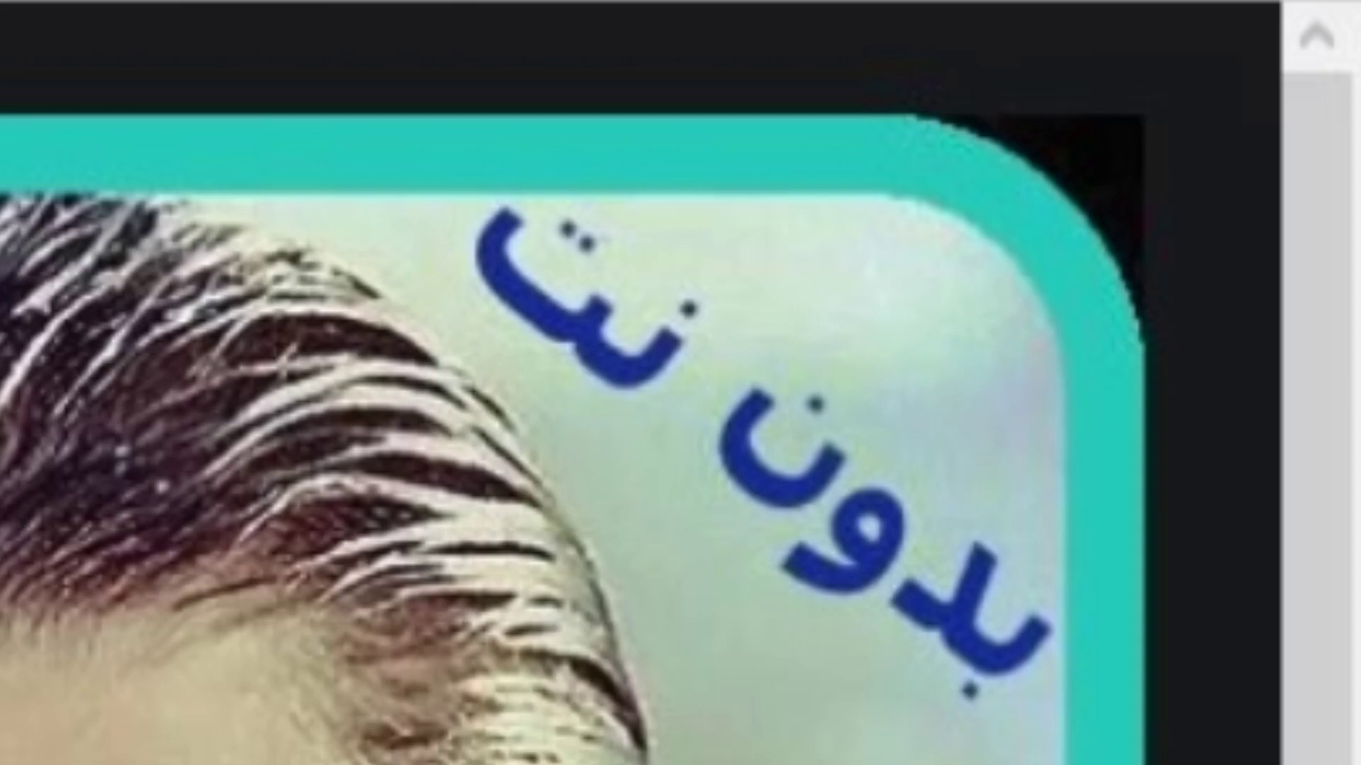
scroll(662, 425, down, 10)
click(715, 411)
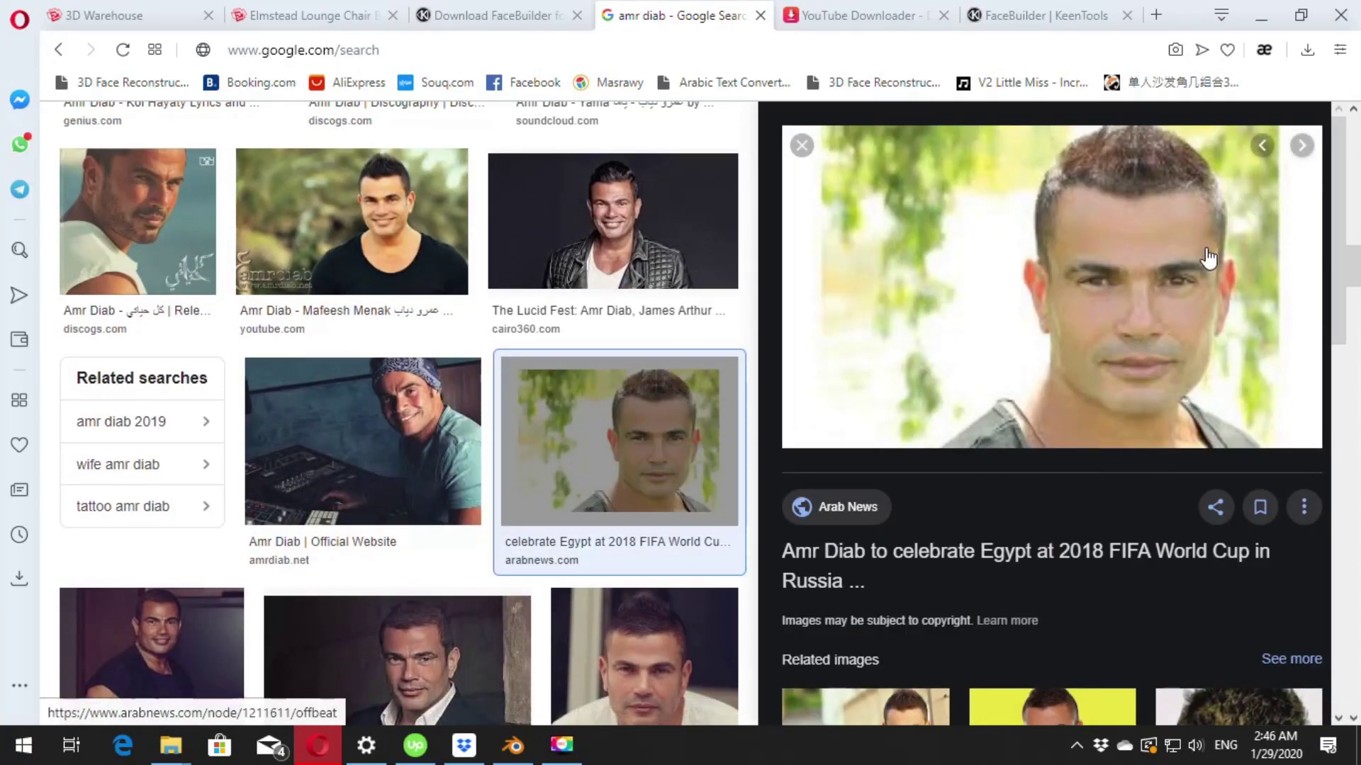
right_click(1065, 312)
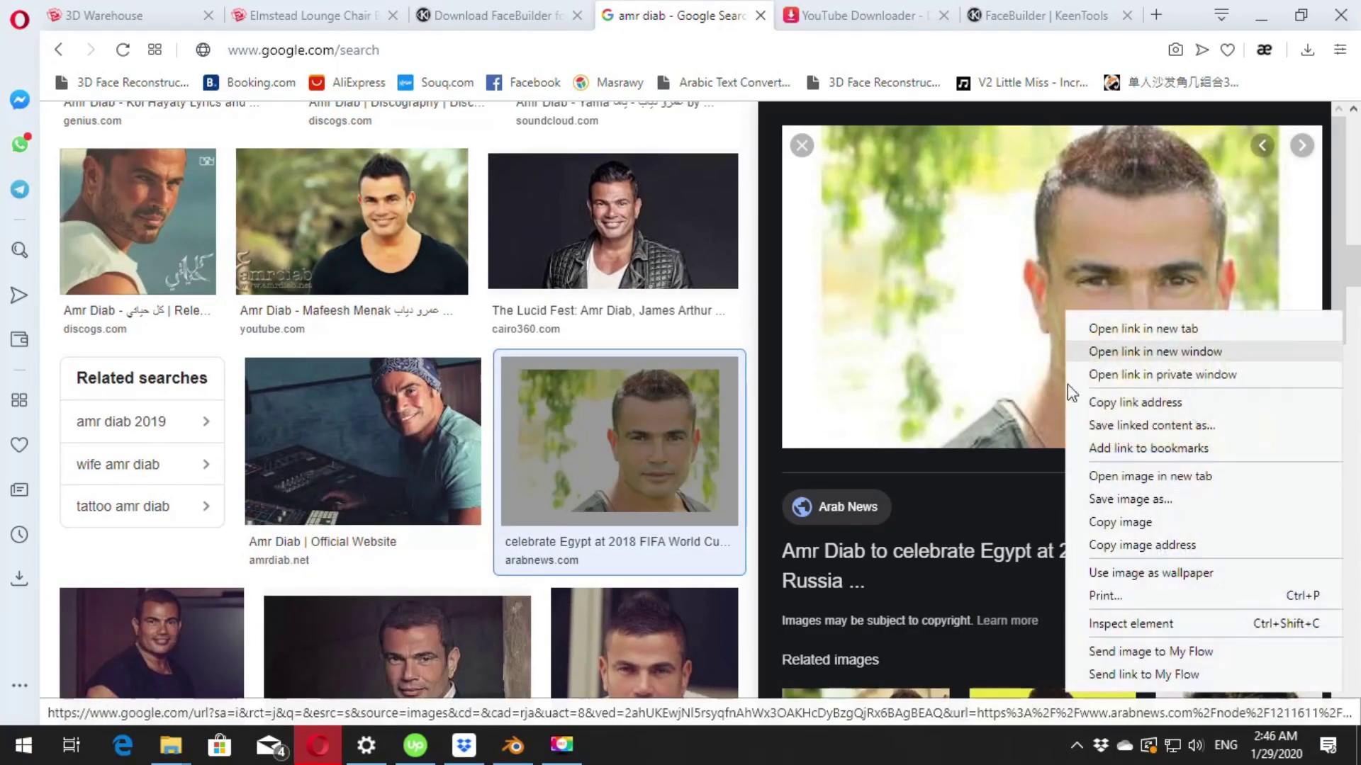
click(1262, 14)
key(KP_1)
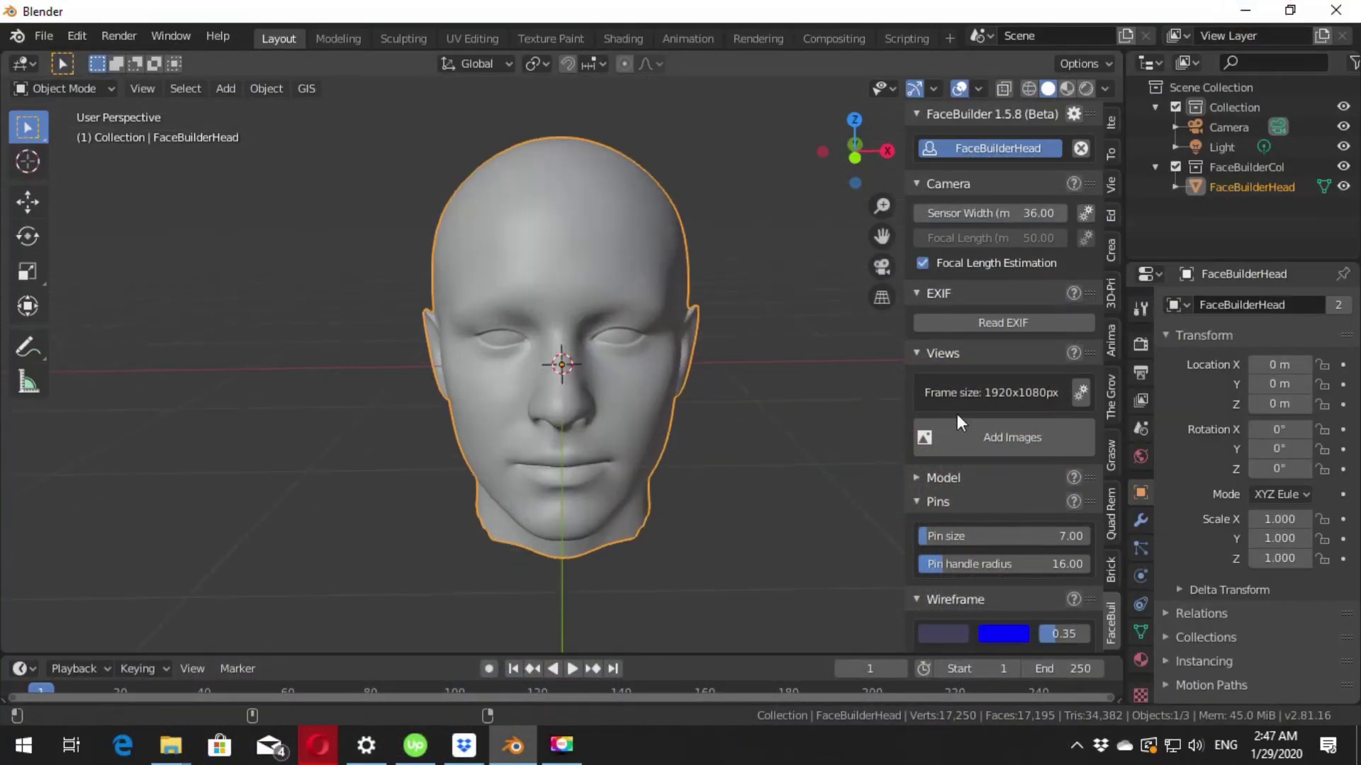
- Add Equalized.jpg from the Desktop as a FaceBuilder view
click(1002, 437)
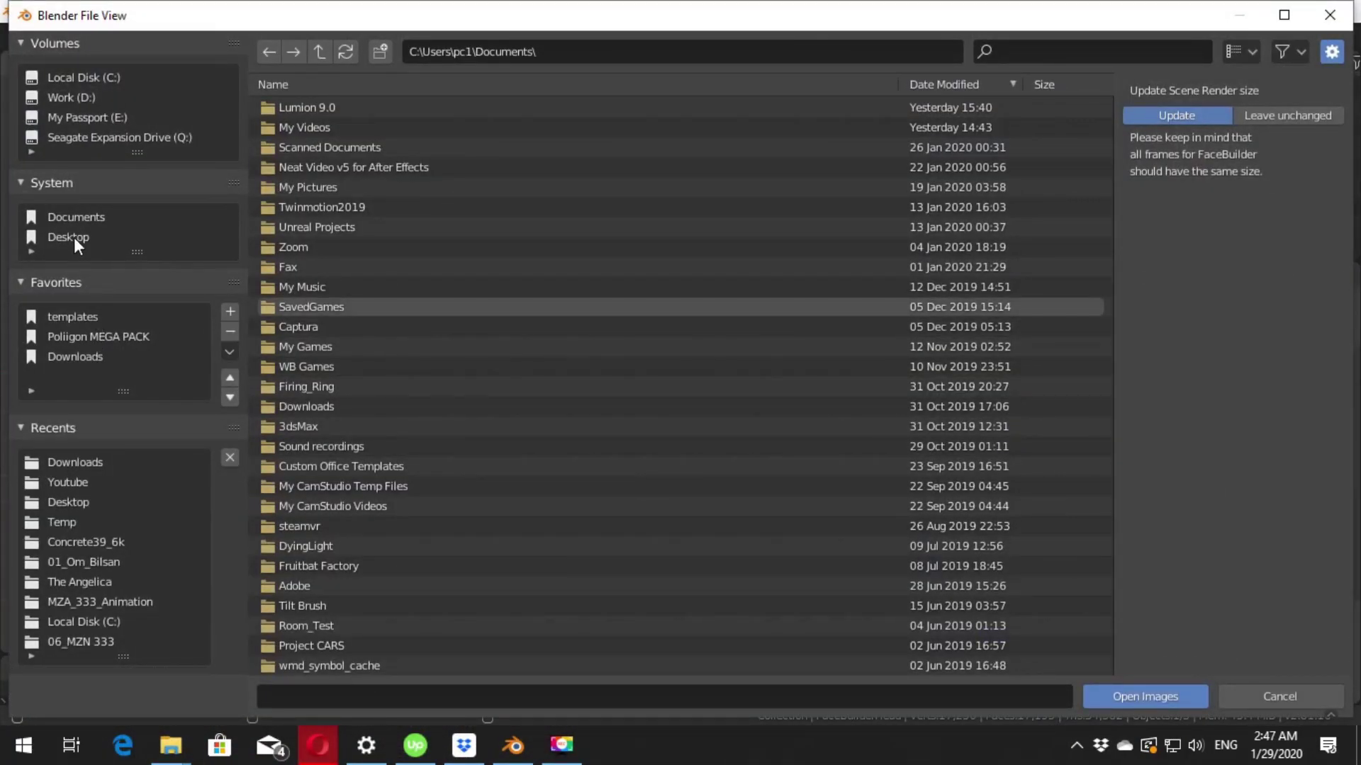
click(74, 236)
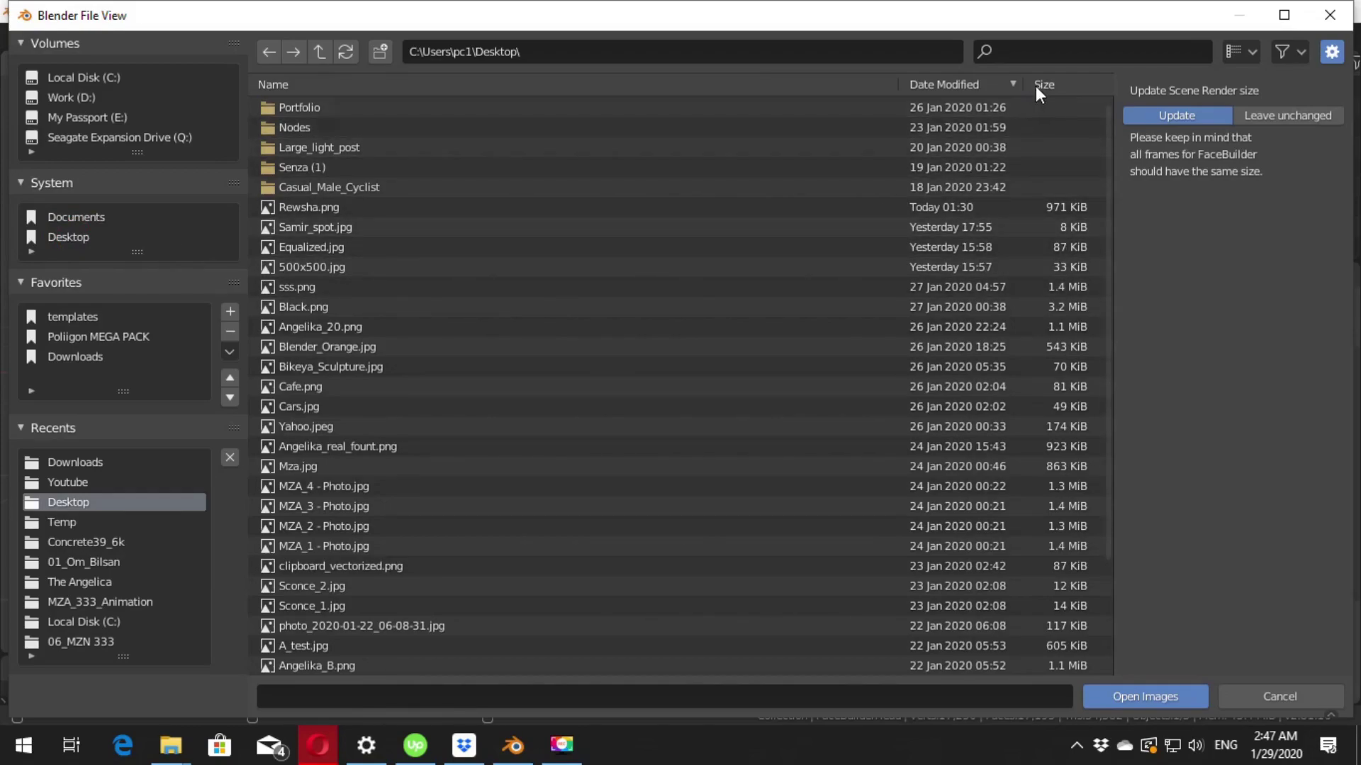
scroll(417, 384, down, 3)
scroll(435, 432, down, 2)
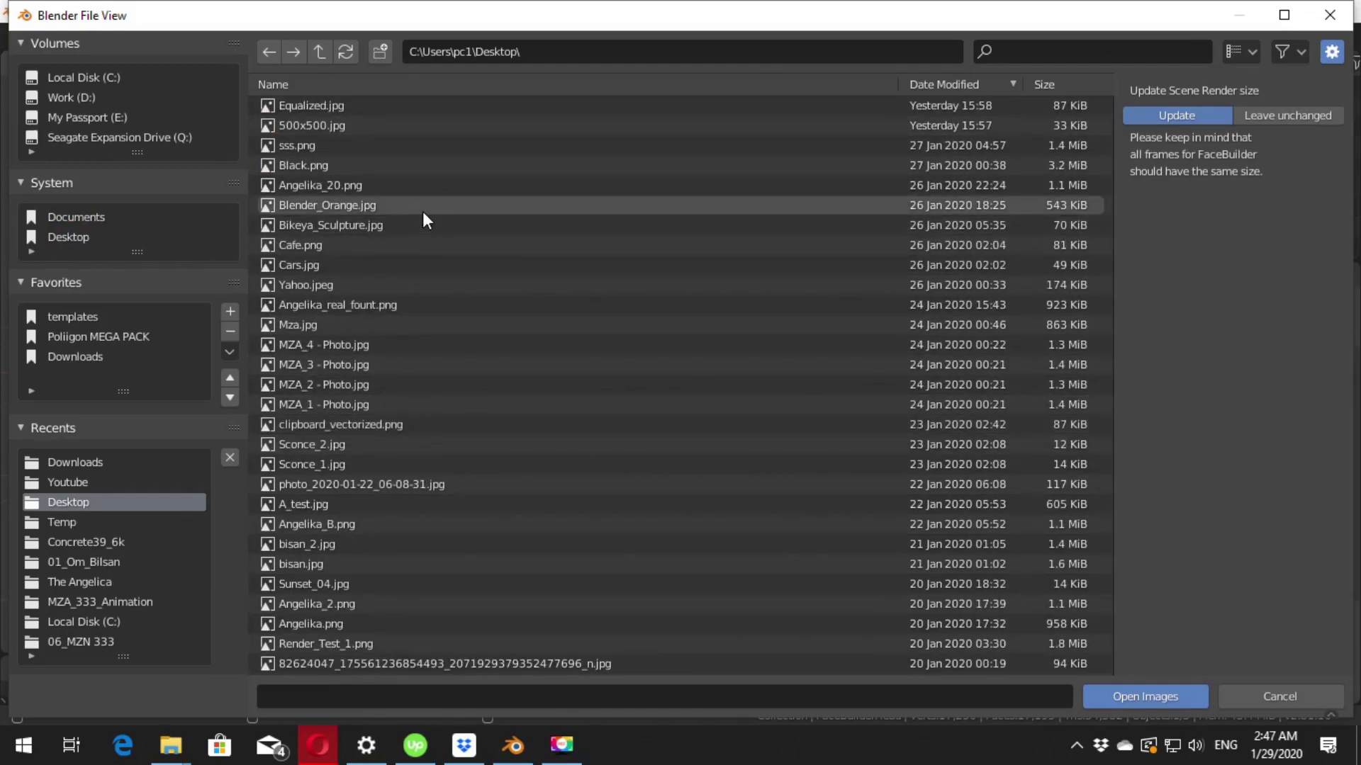
scroll(422, 211, up, 3)
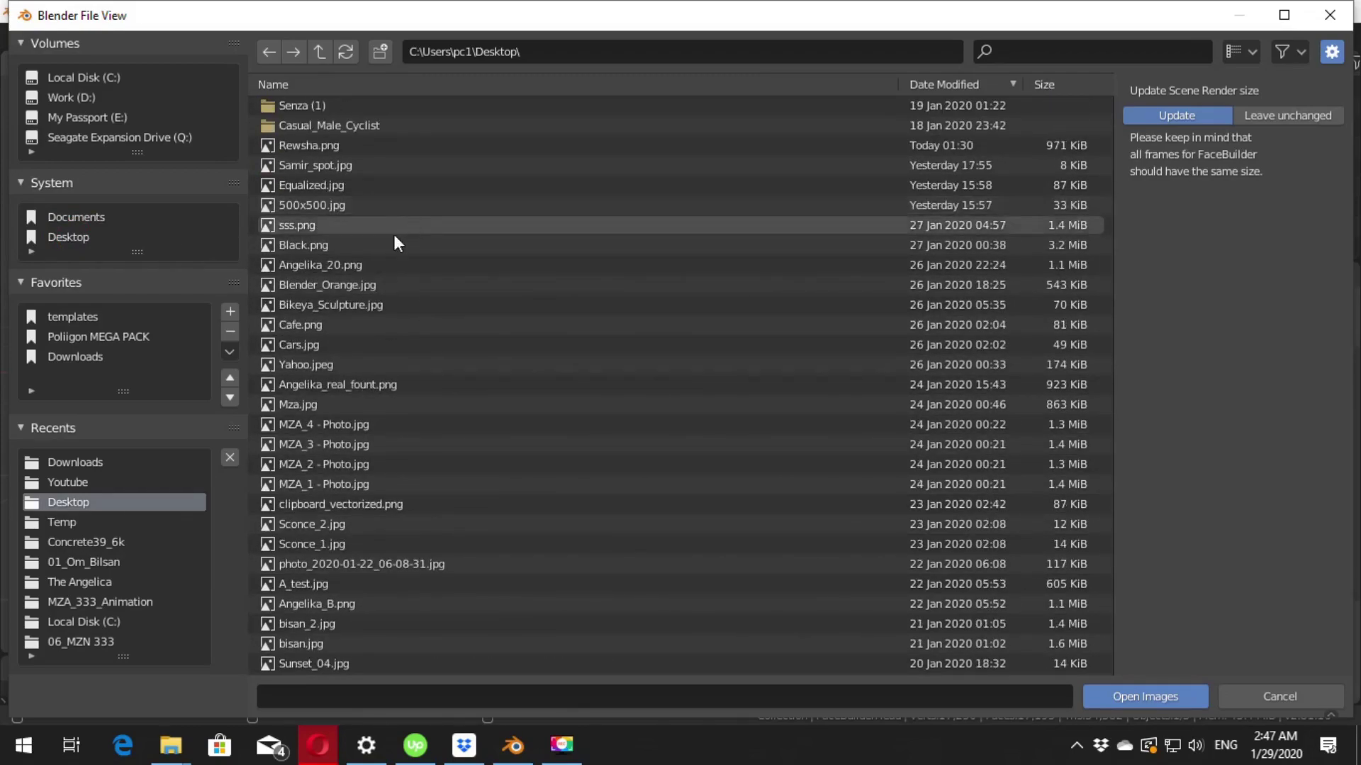
double_click(364, 186)
- Enter Pin Mode on Equalized.jpg, fit the photo in view, and pin the mesh's nose
click(1003, 547)
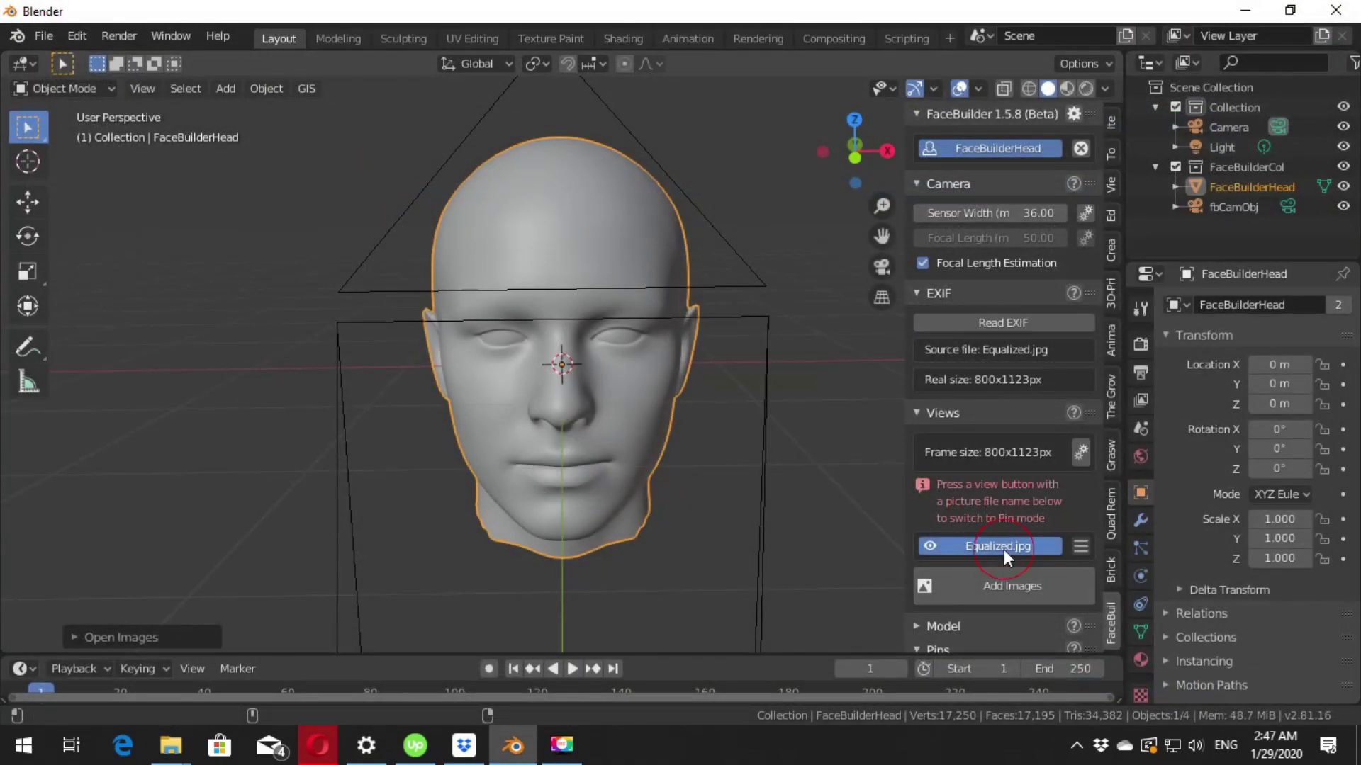
scroll(715, 337, up, 3)
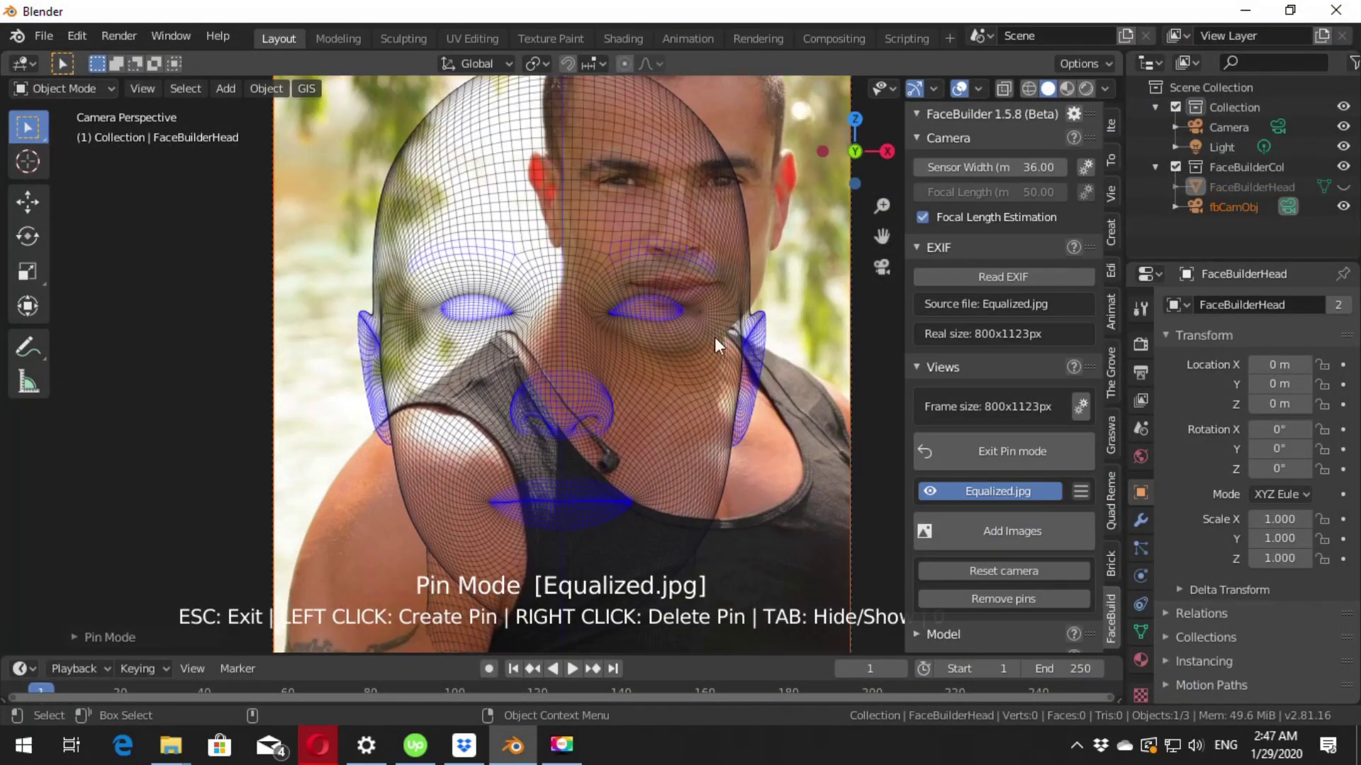
scroll(669, 373, down, 3)
shift+middle_drag(641, 388, 548, 402)
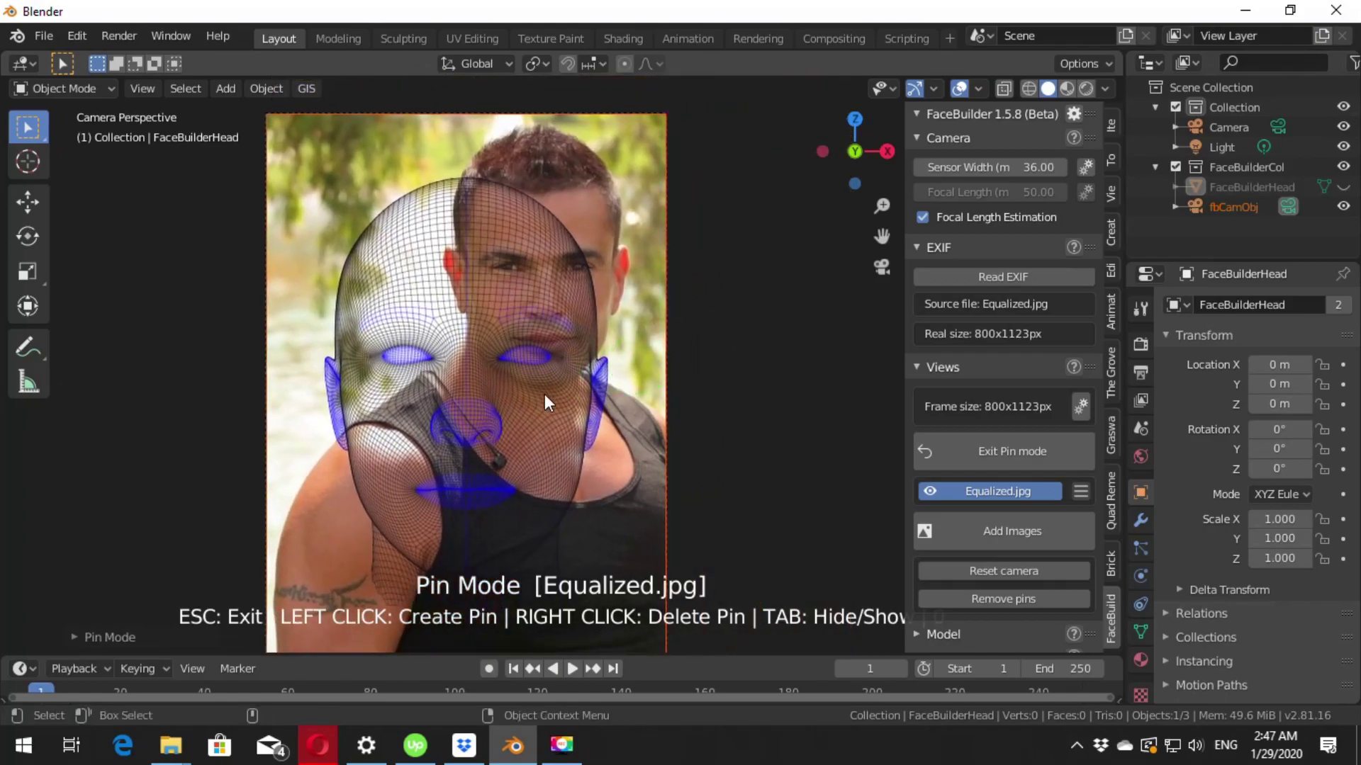
scroll(436, 469, up, 2)
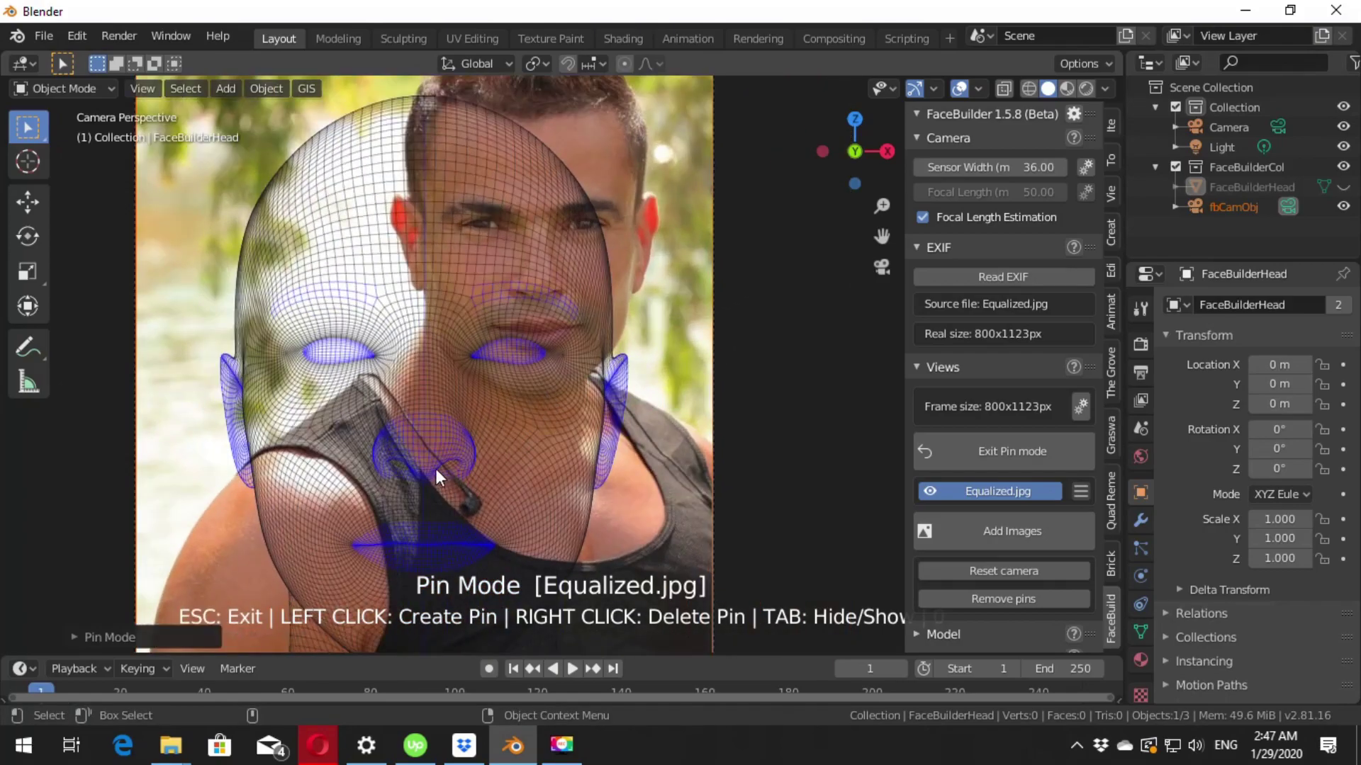
scroll(367, 464, up, 2)
scroll(520, 437, up, 2)
scroll(441, 464, up, 2)
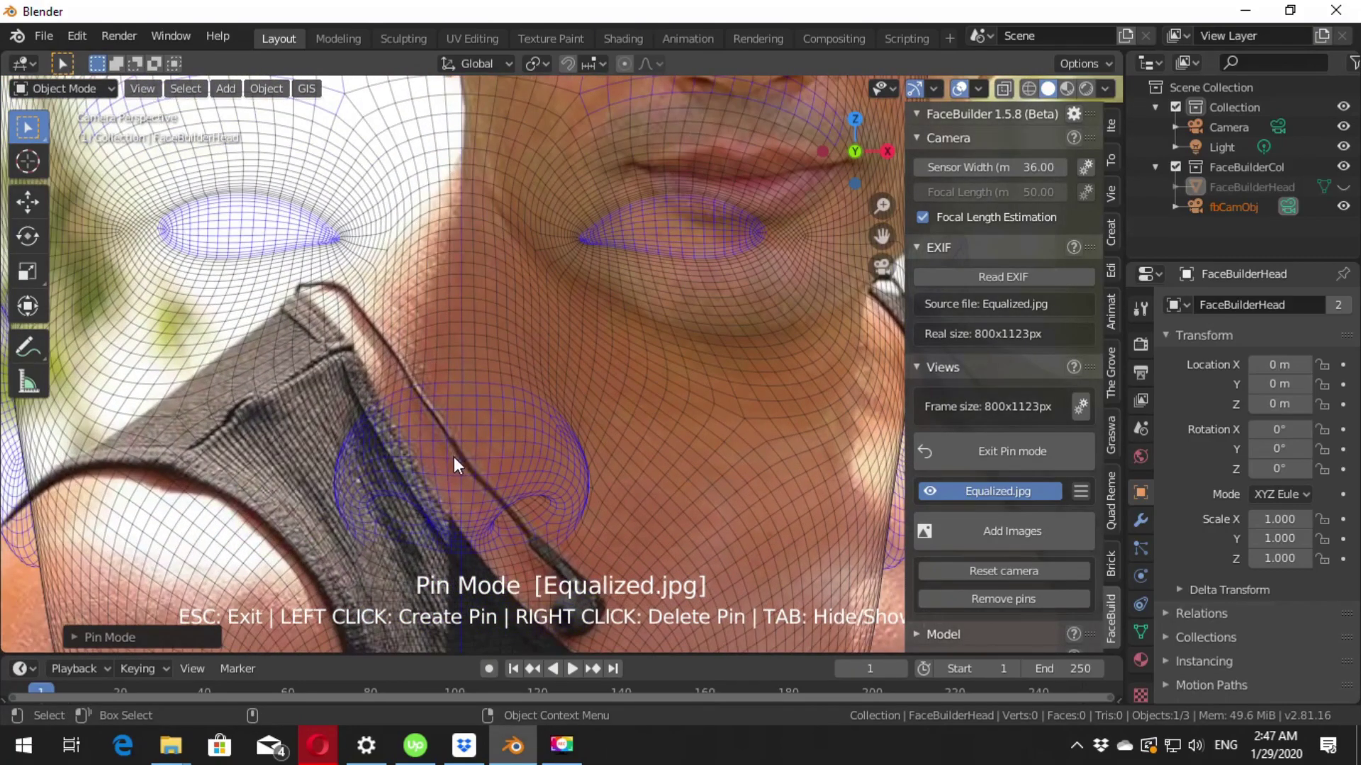
key(Home)
drag(516, 405, 636, 240)
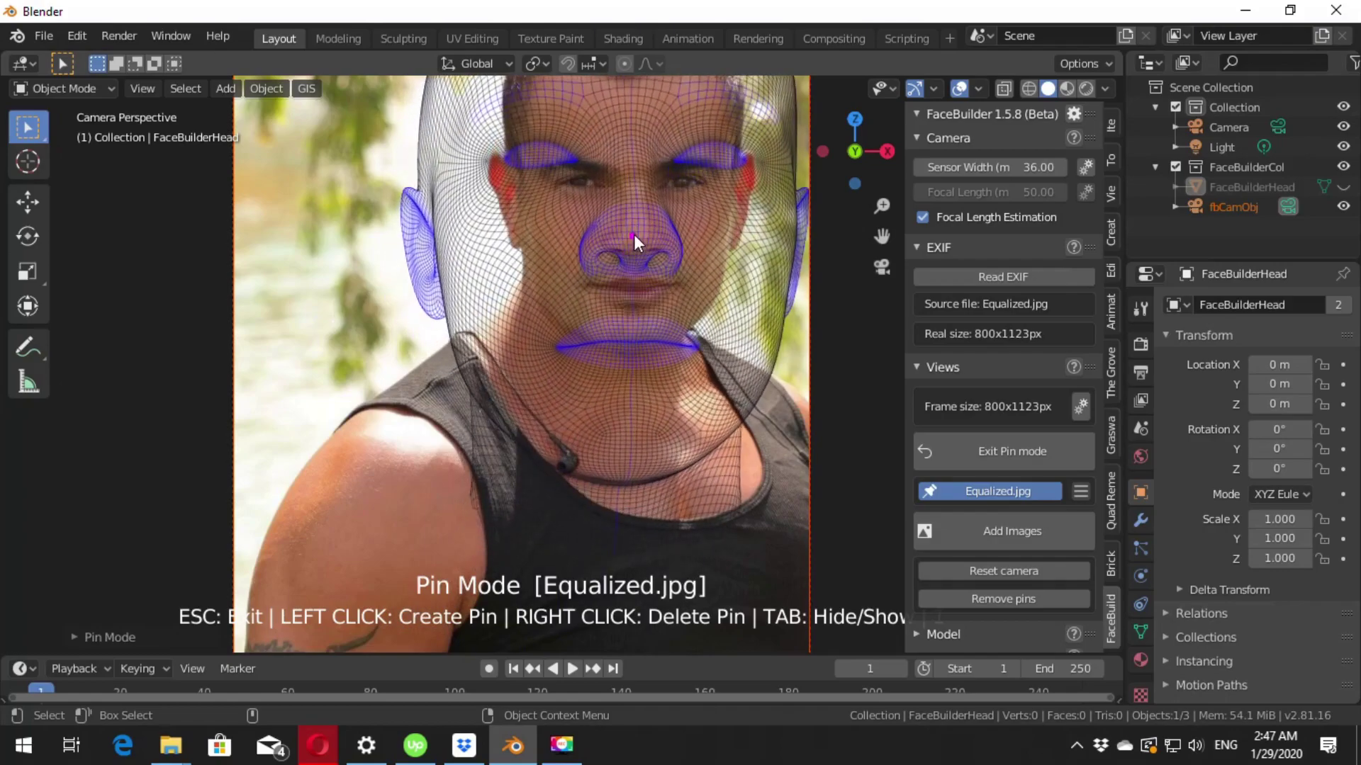
- Pin both inner eye corners of the mesh onto the photo
scroll(596, 394, up, 1)
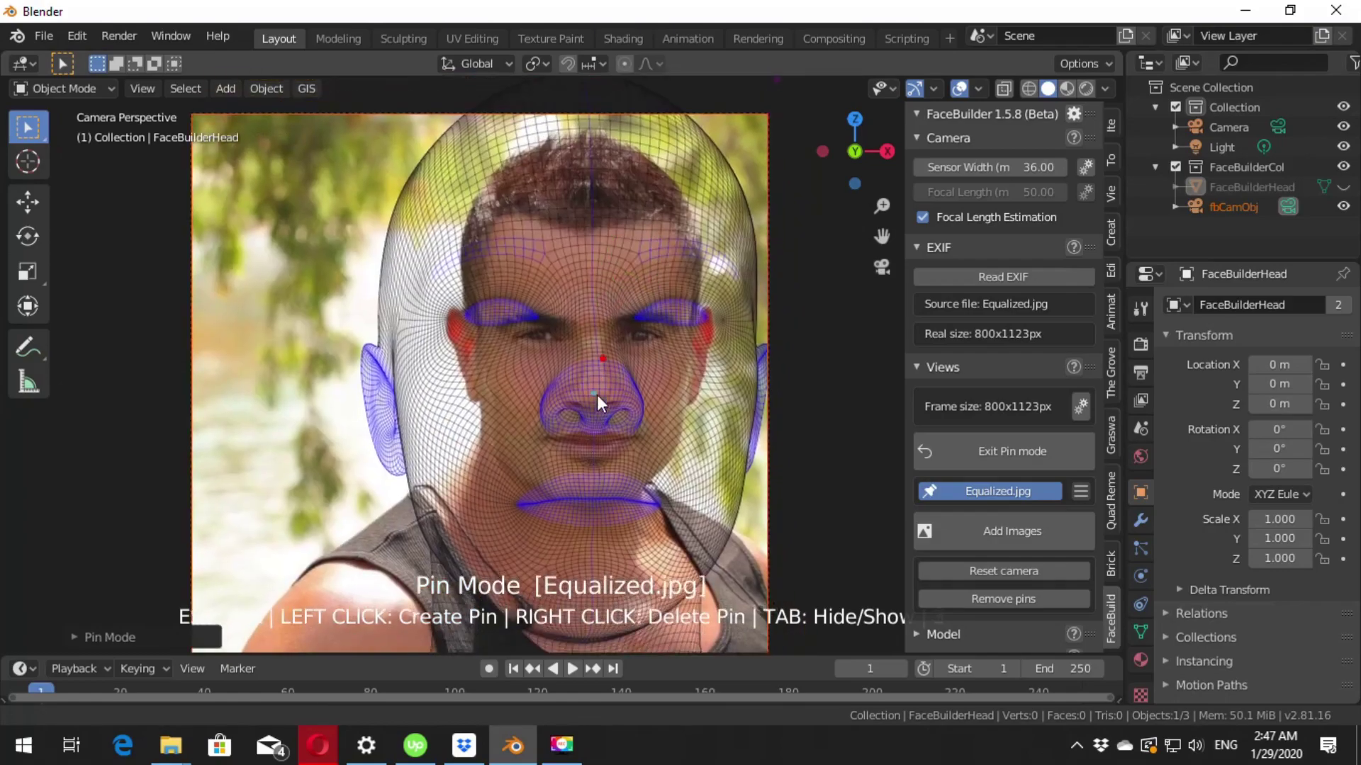
scroll(744, 312, up, 3)
scroll(720, 312, up, 2)
drag(750, 242, 687, 326)
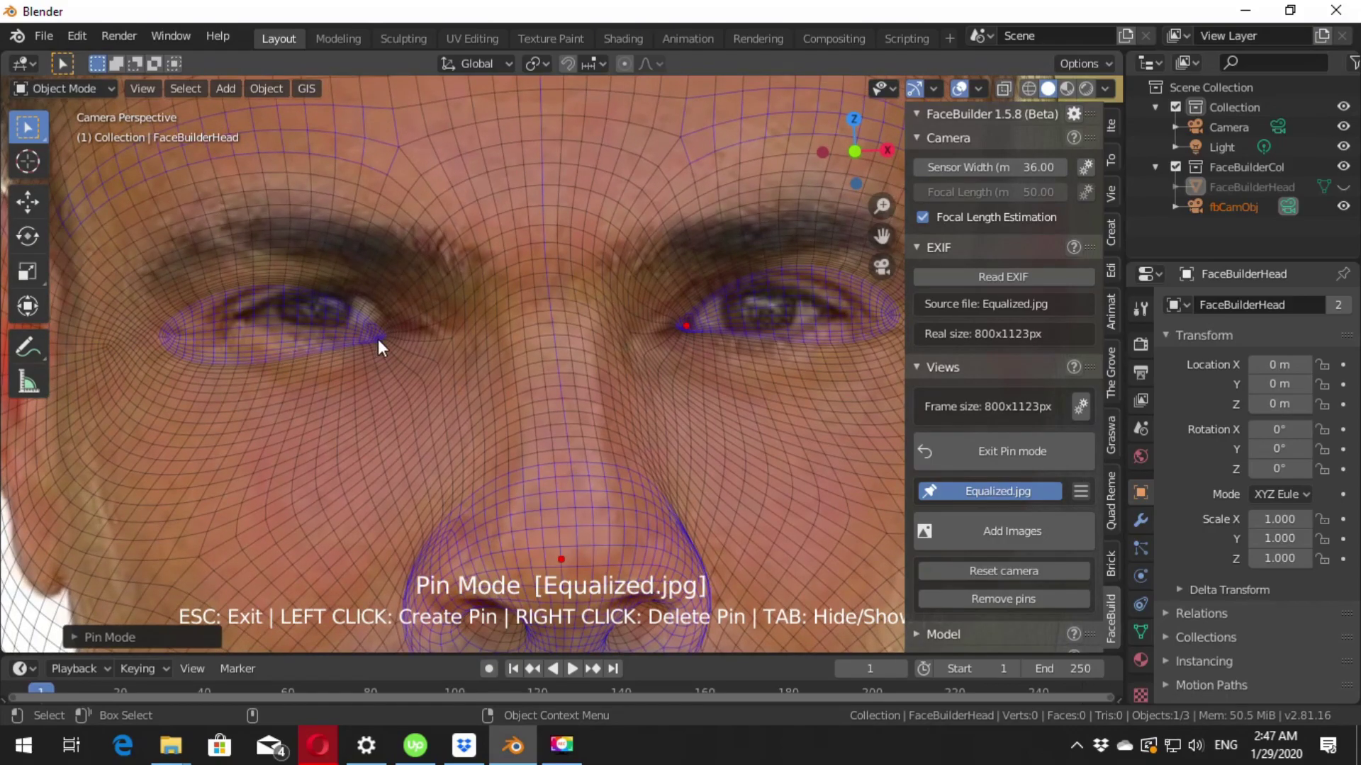
drag(376, 338, 393, 323)
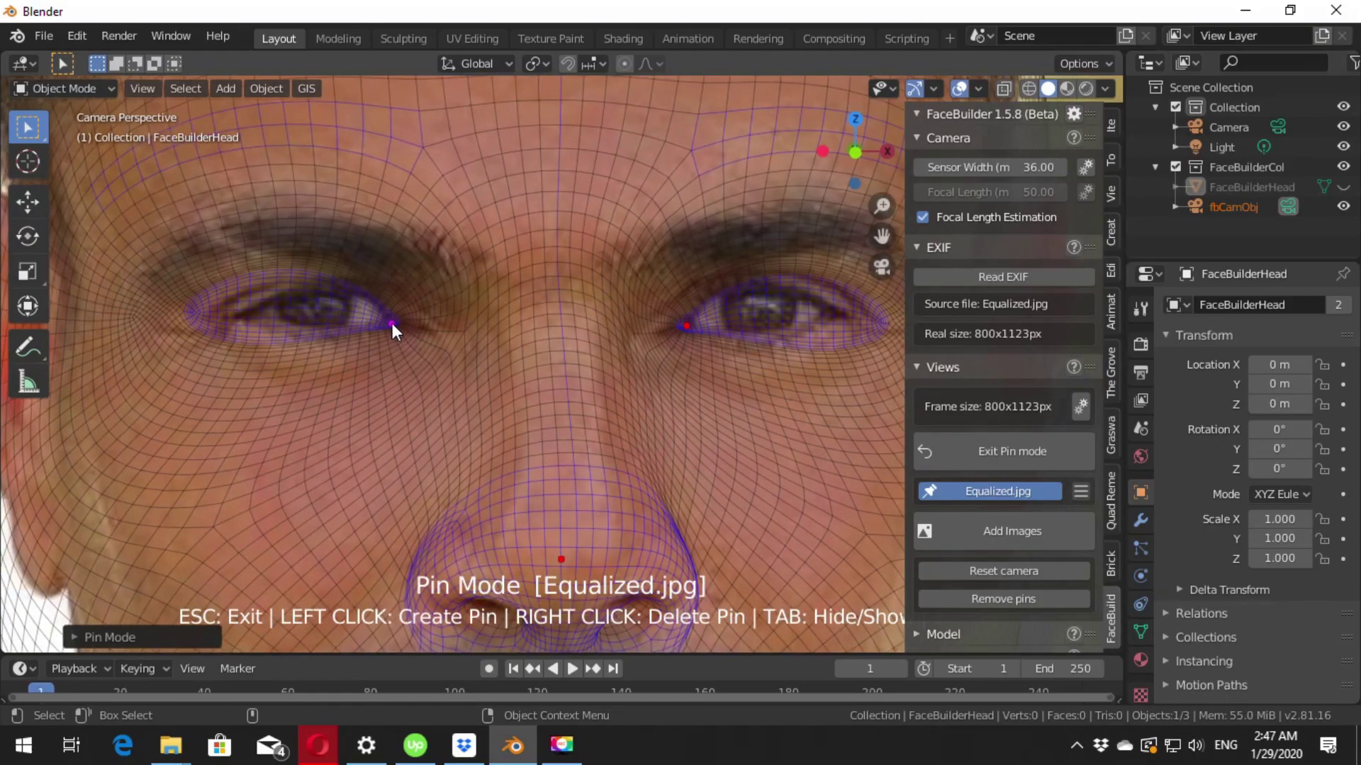
- Pin both outer eye corners onto the photo, bringing the focal length to 32.60
scroll(559, 347, down, 2)
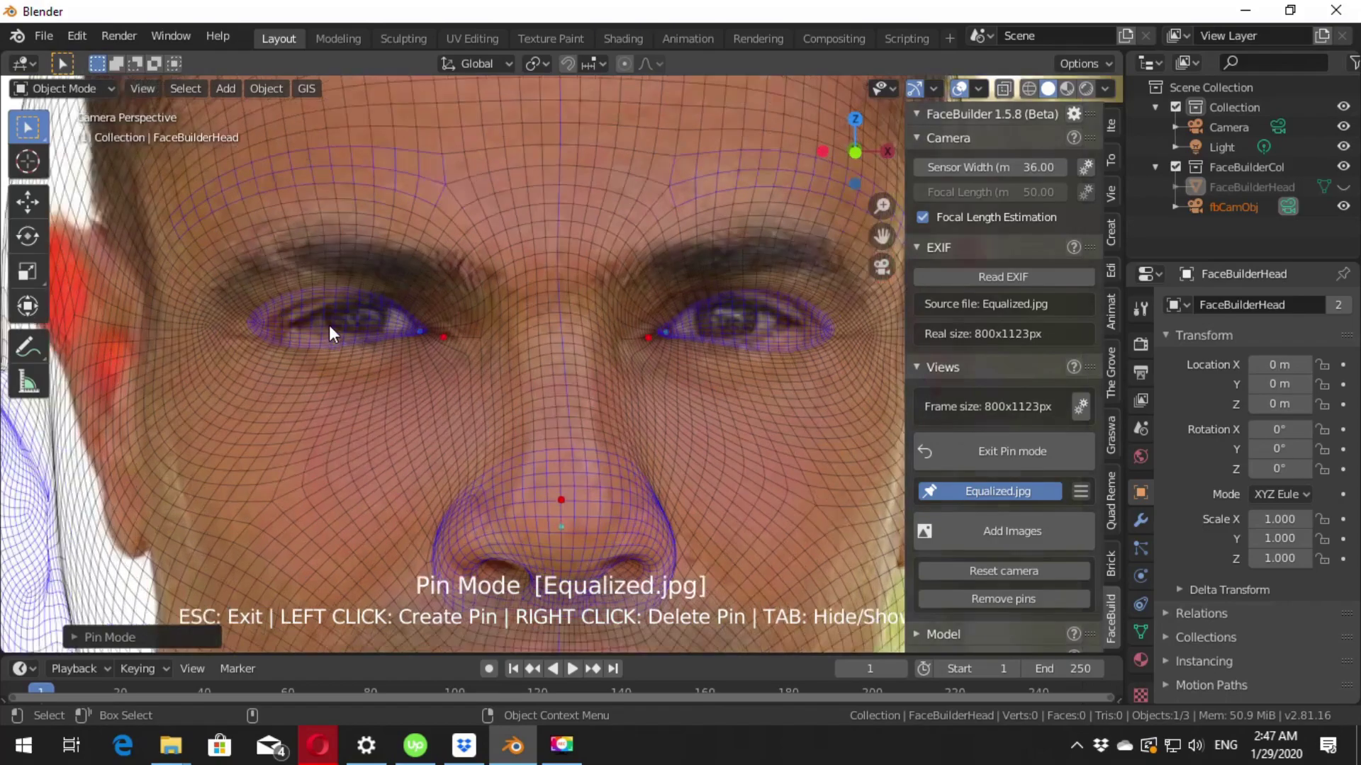
scroll(329, 325, up, 3)
scroll(395, 346, up, 3)
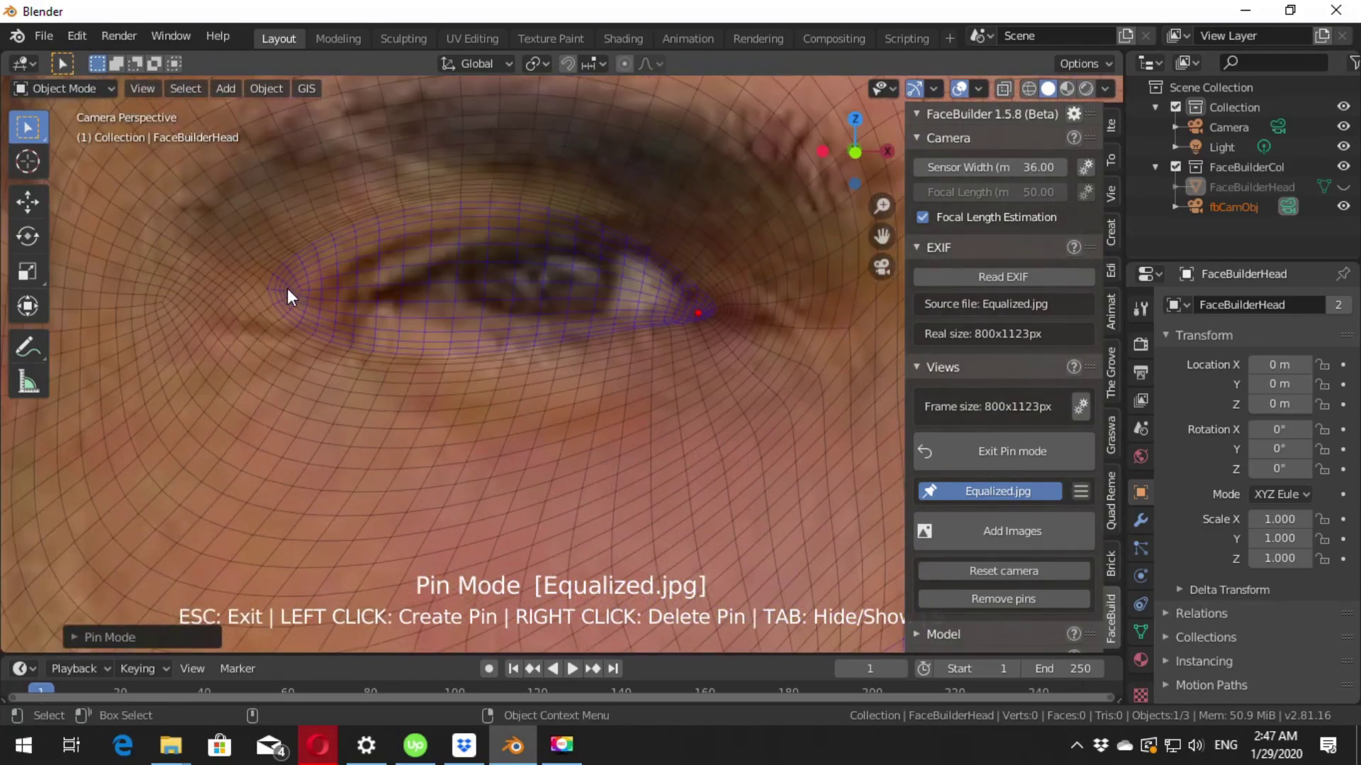
drag(289, 291, 373, 299)
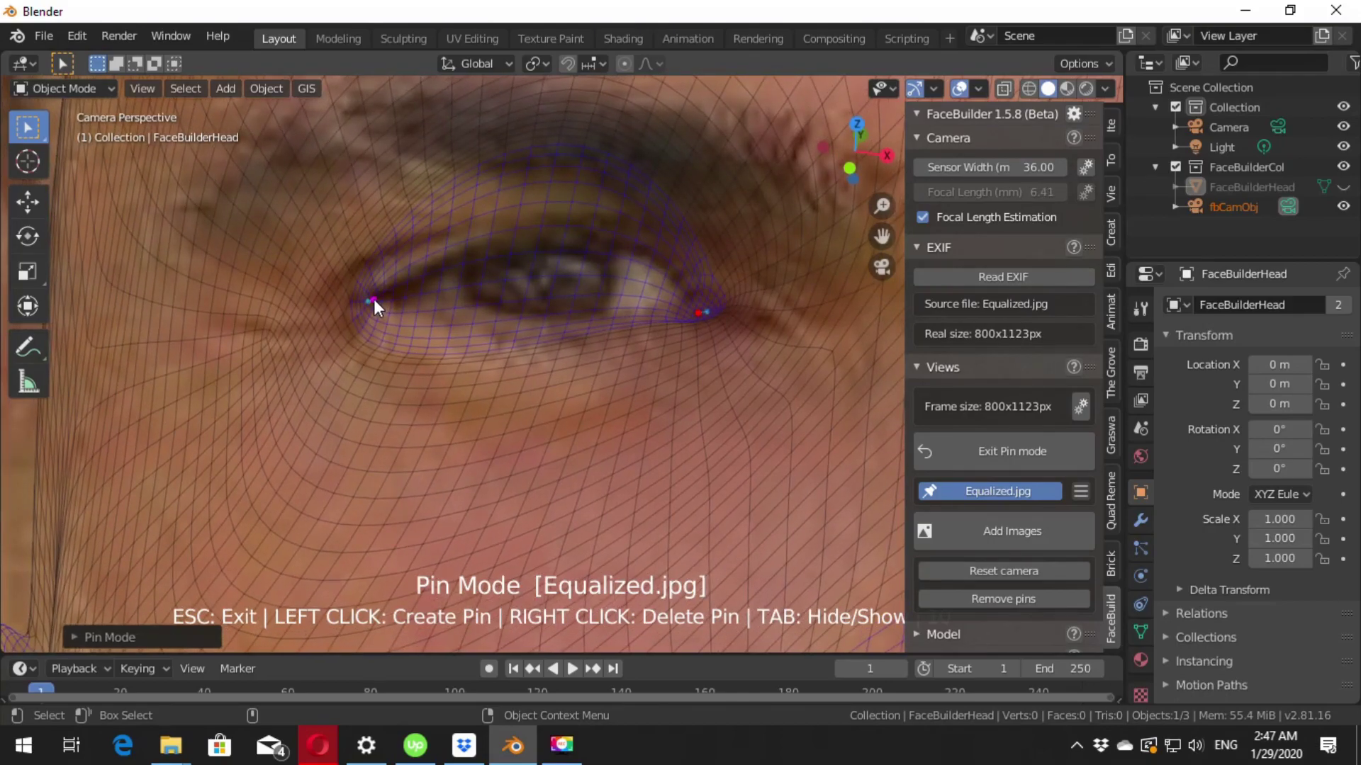
scroll(631, 330, down, 2)
scroll(313, 305, down, 2)
scroll(627, 291, up, 3)
scroll(779, 232, up, 2)
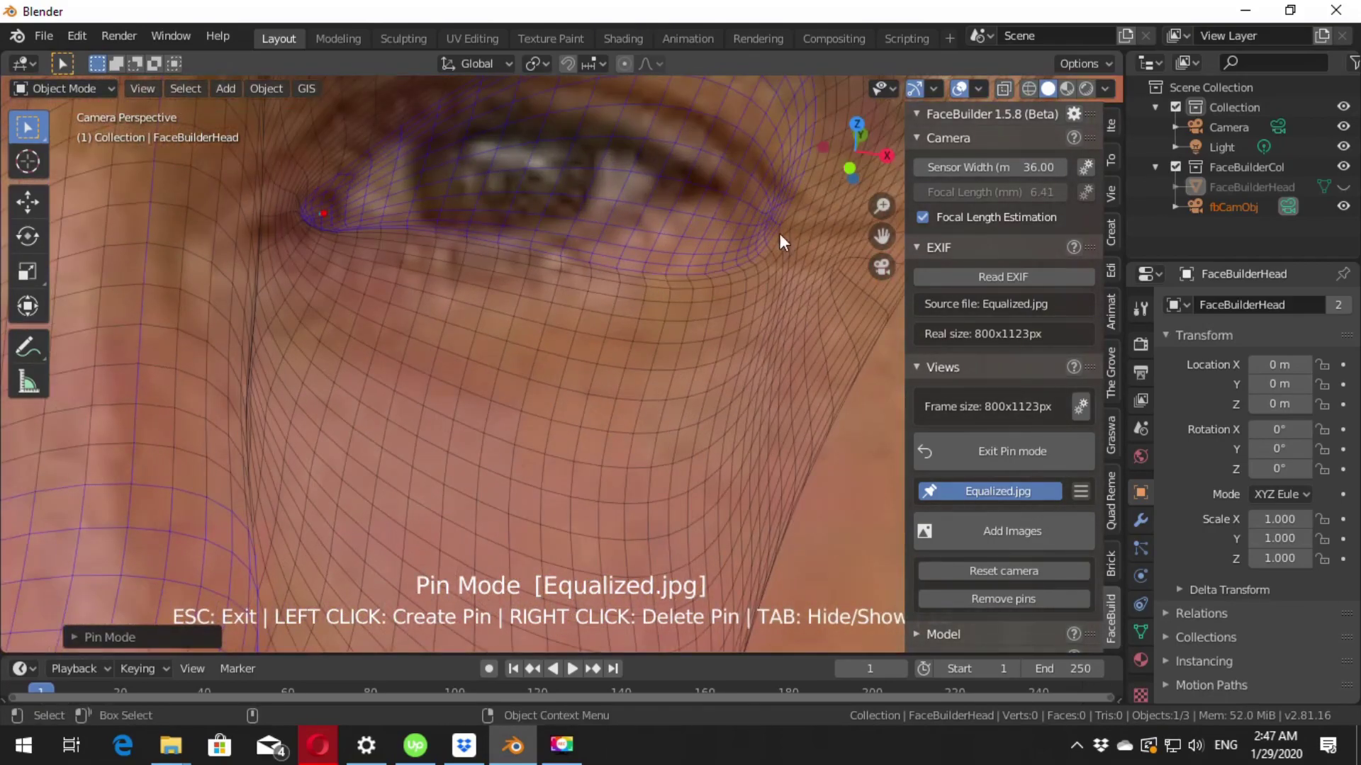
drag(773, 221, 699, 189)
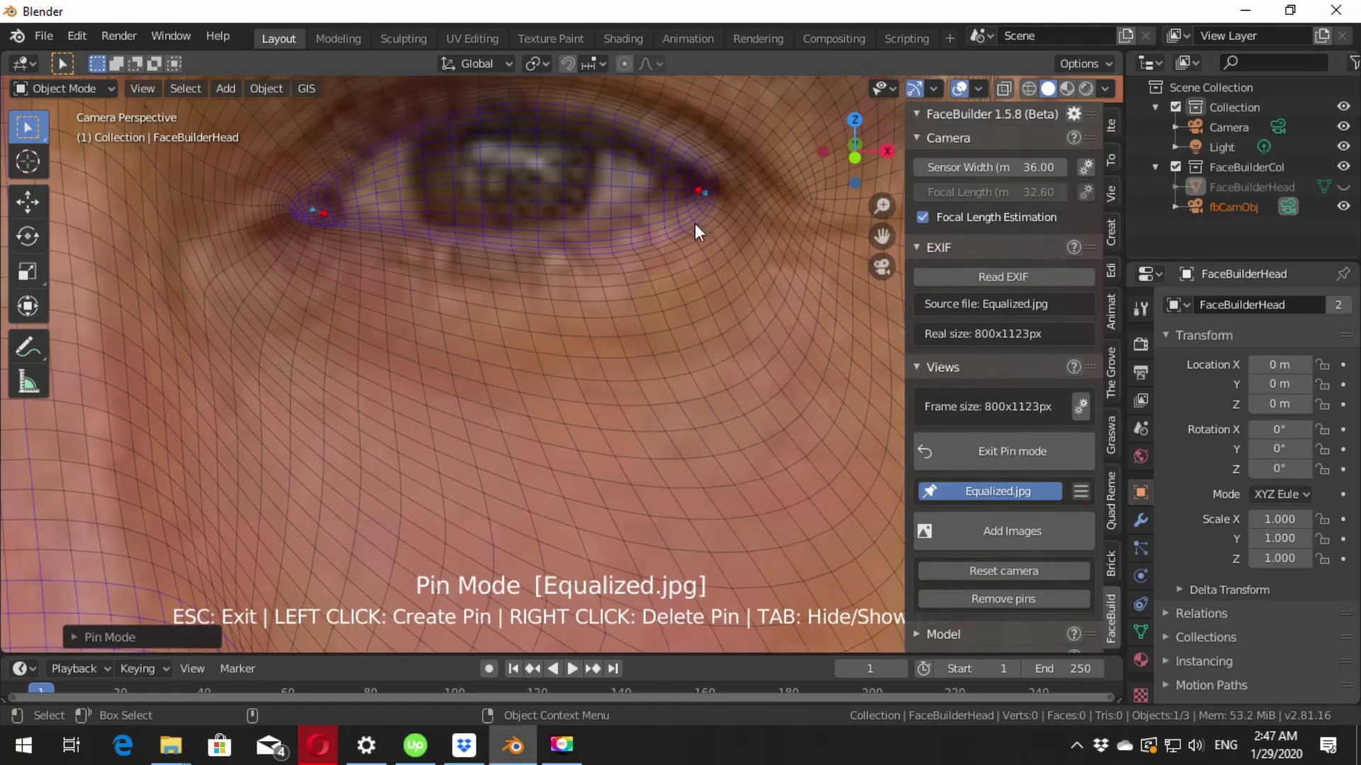
scroll(694, 223, down, 3)
- Pin the right and left mouth corners onto the photo's lips
scroll(631, 320, down, 2)
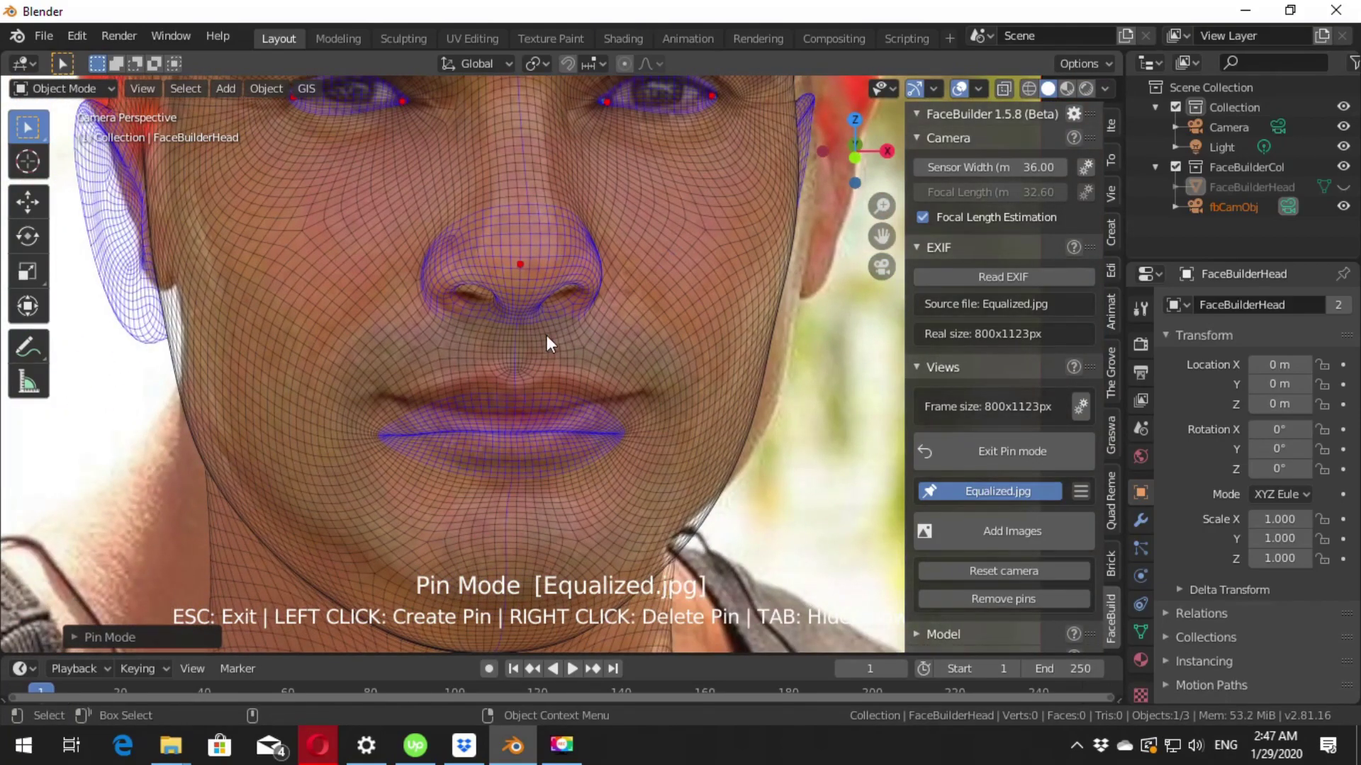
scroll(630, 457, up, 2)
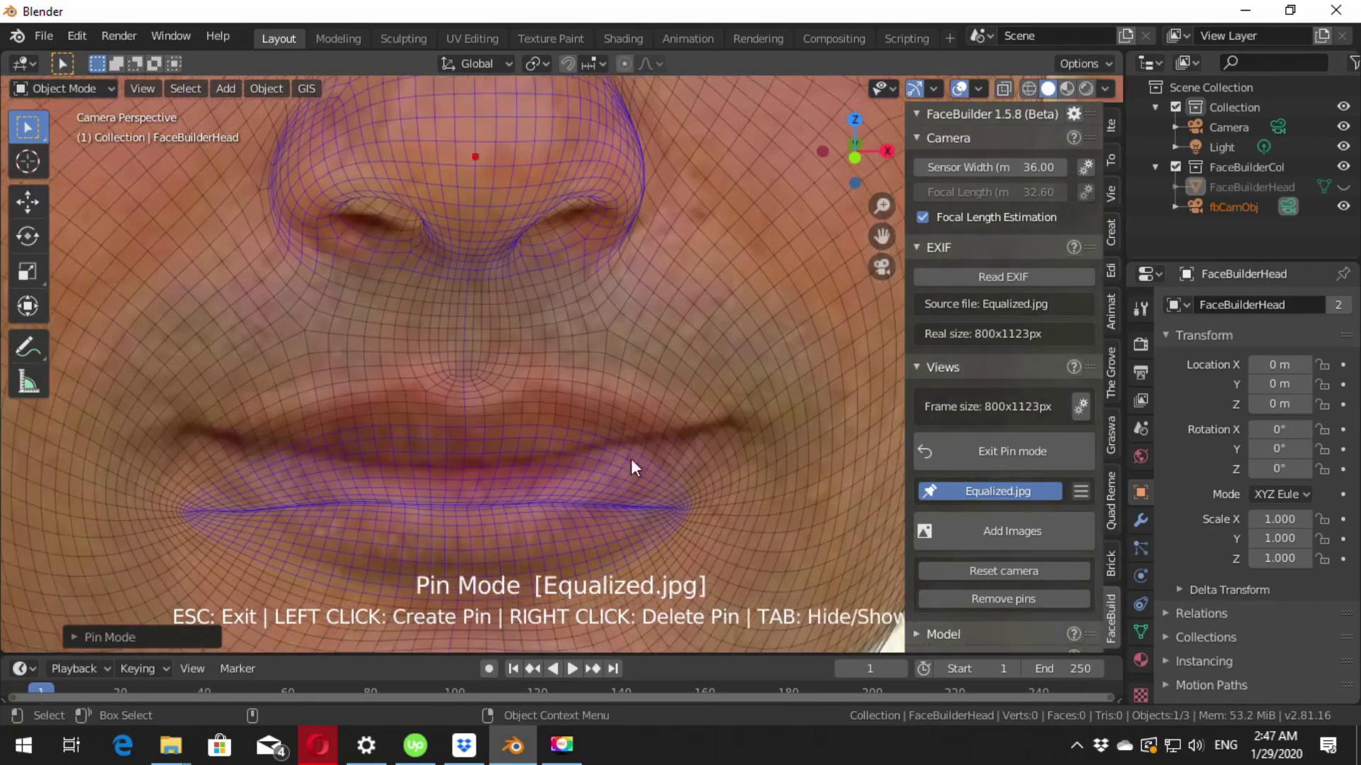
scroll(656, 474, down, 1)
scroll(686, 437, up, 2)
scroll(709, 478, up, 2)
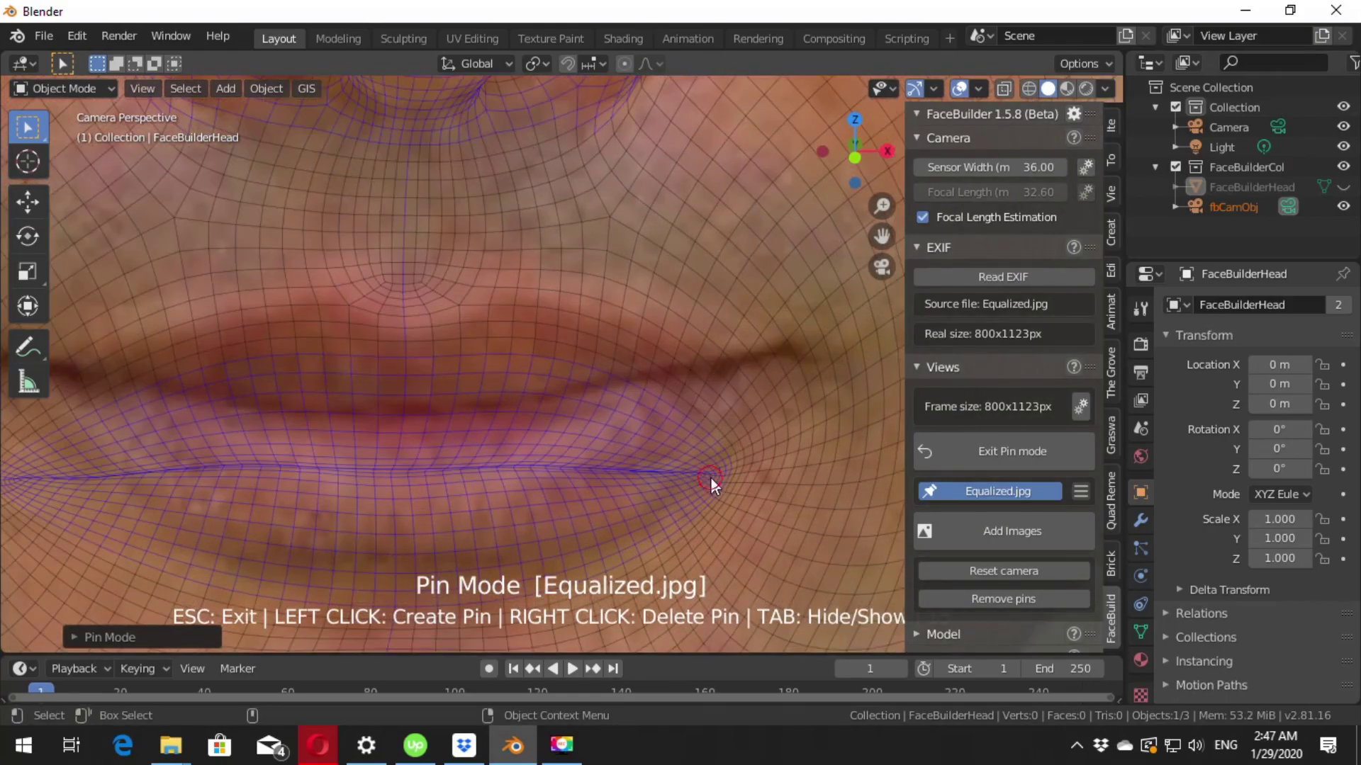
drag(710, 479, 781, 350)
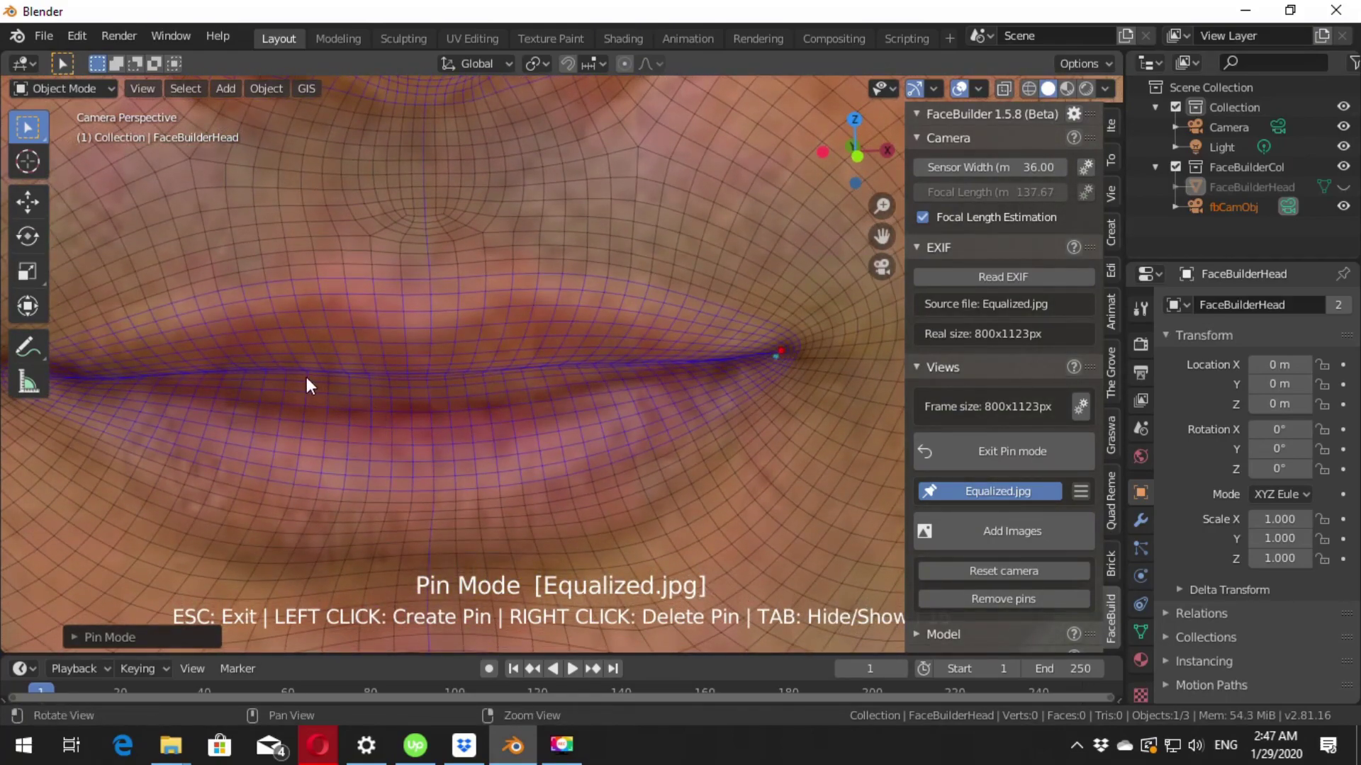
scroll(326, 372, down, 1)
scroll(384, 368, up, 1)
drag(333, 389, 324, 372)
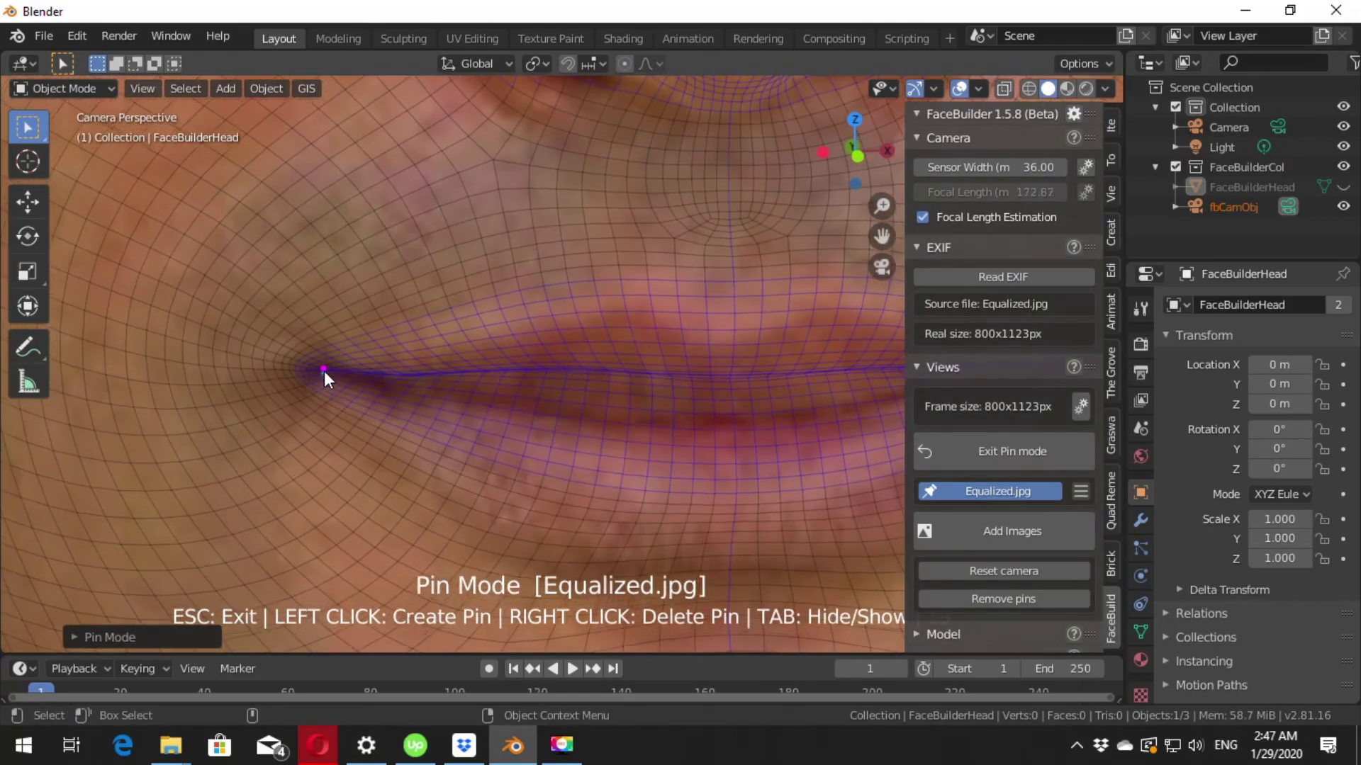
- Pin the lower and upper lips and move the jaw pin onto the photo's jawline
drag(615, 372, 605, 439)
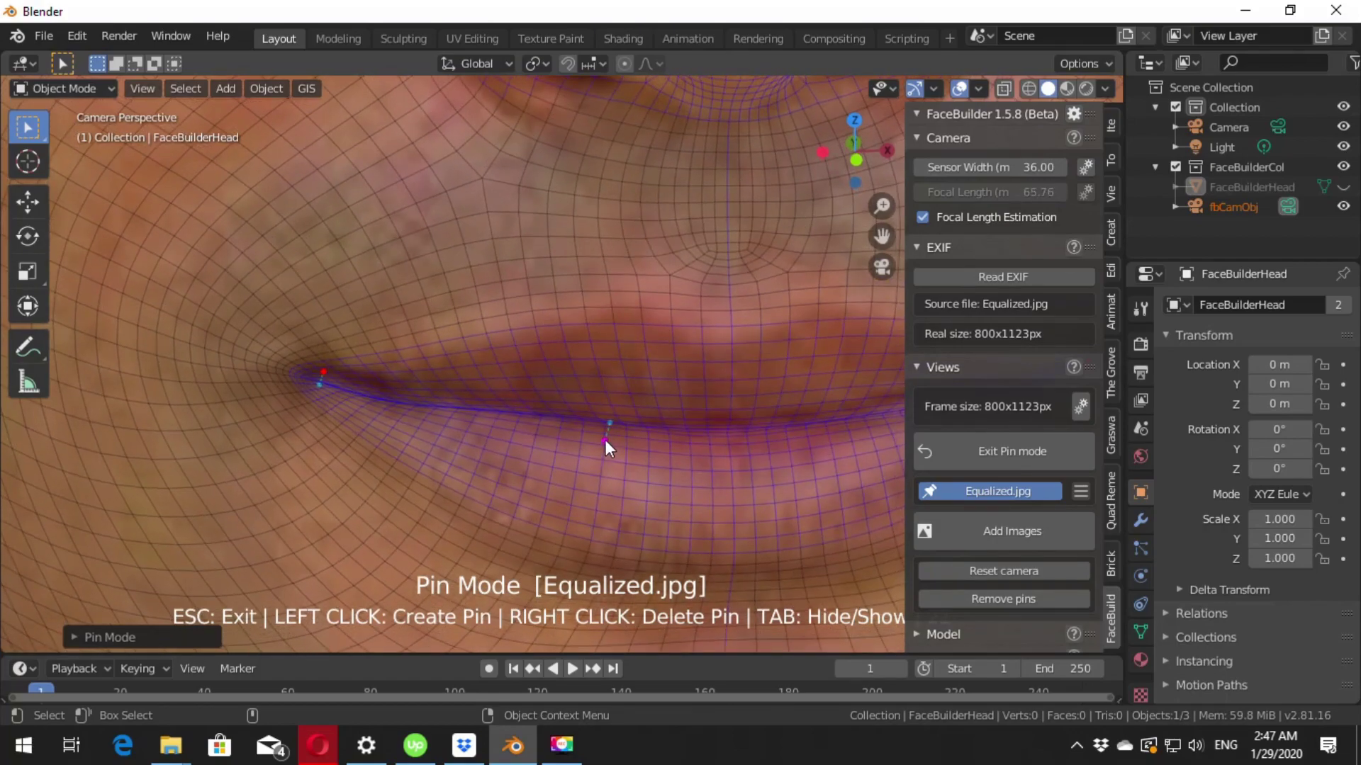
shift+middle_drag(767, 424, 625, 480)
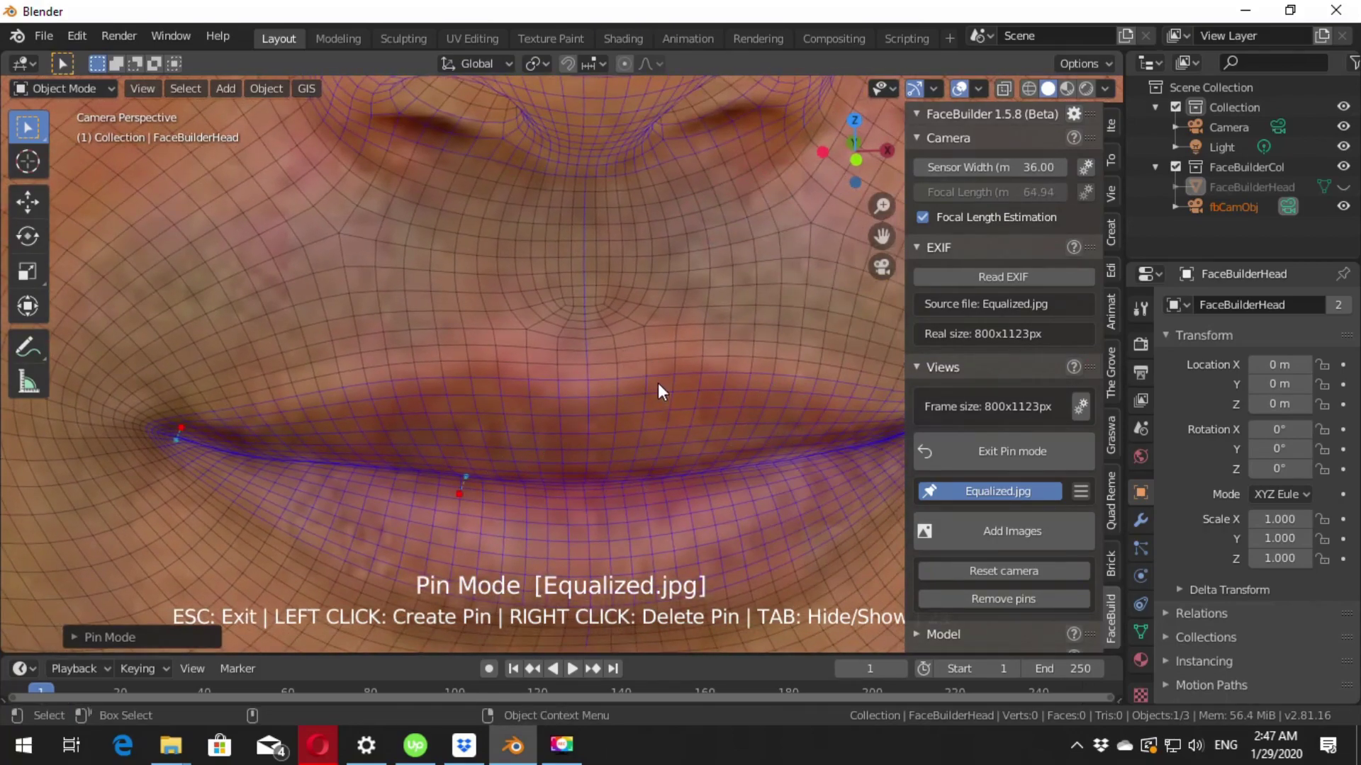
drag(657, 383, 661, 356)
scroll(661, 347, down, 5)
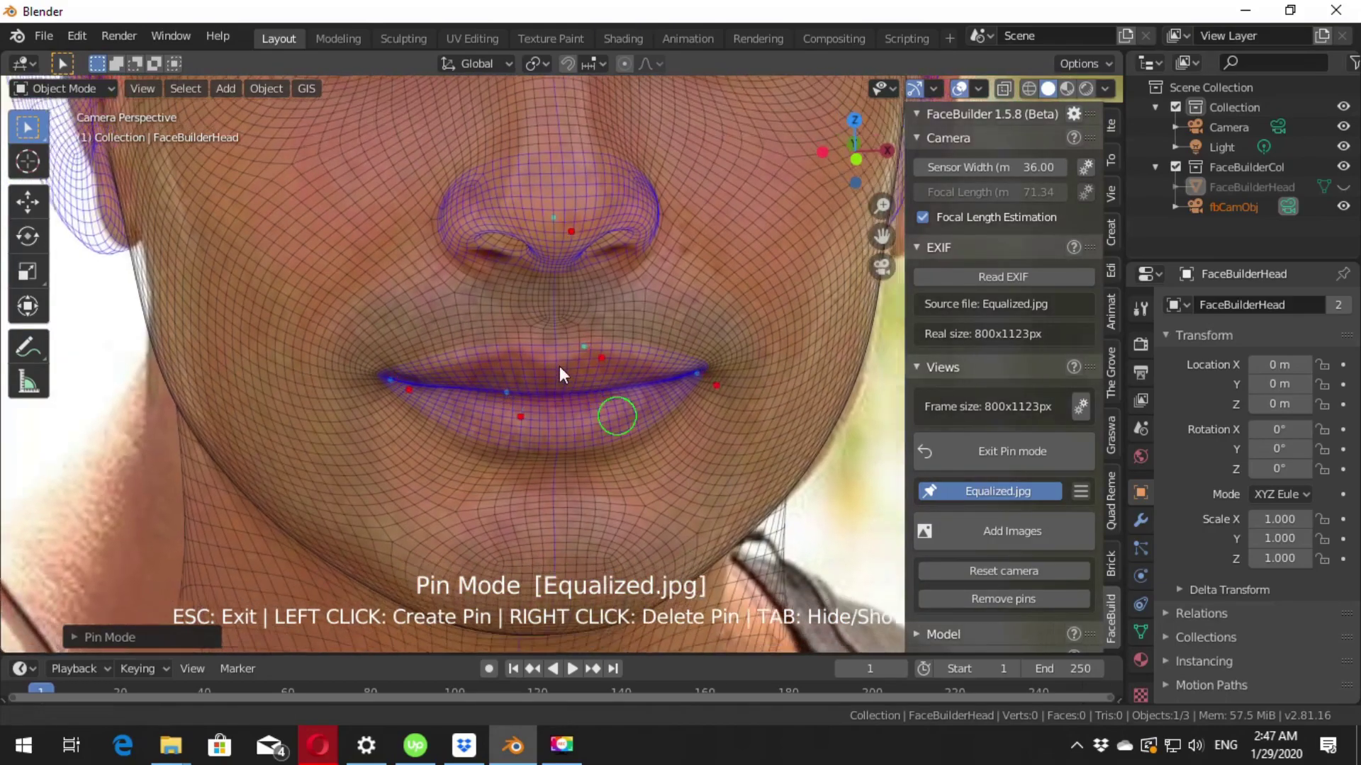
scroll(559, 365, up, 4)
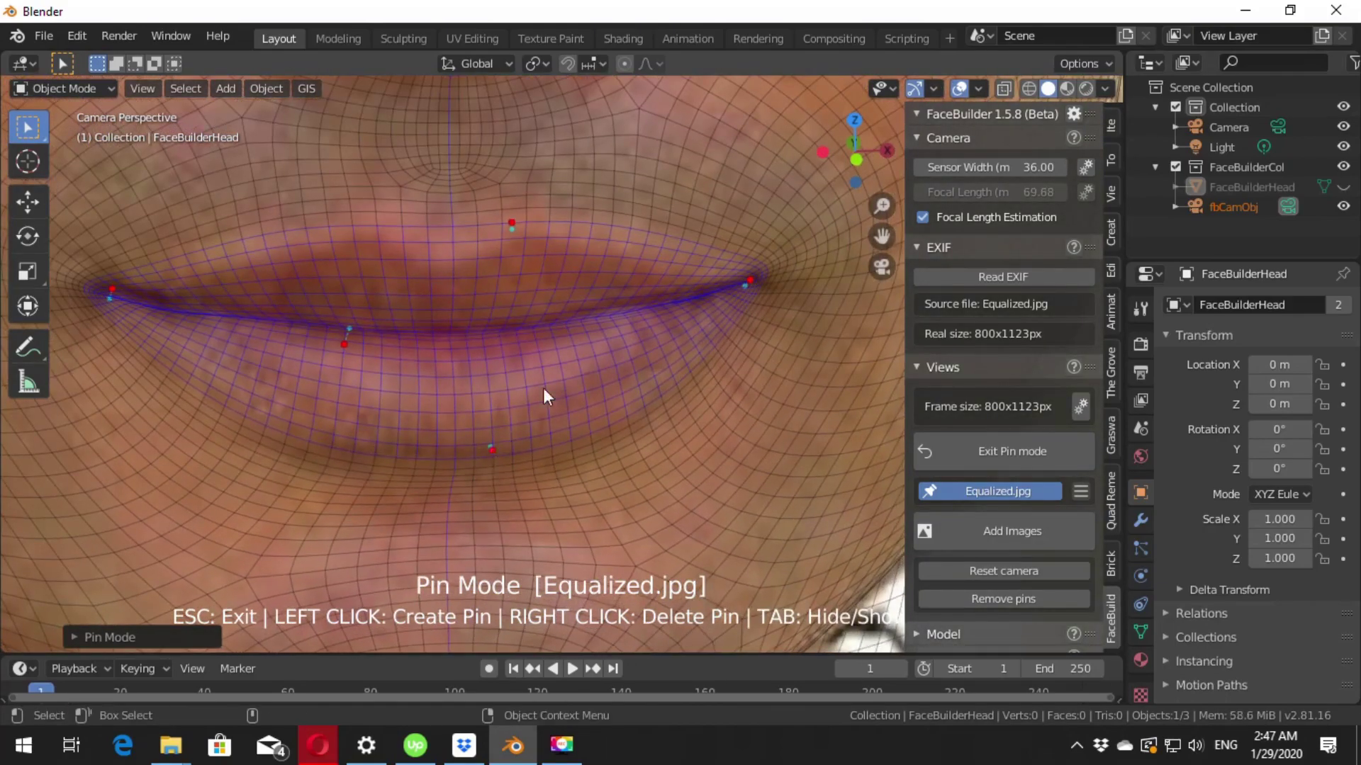
scroll(543, 389, down, 3)
scroll(615, 410, up, 2)
drag(644, 309, 646, 306)
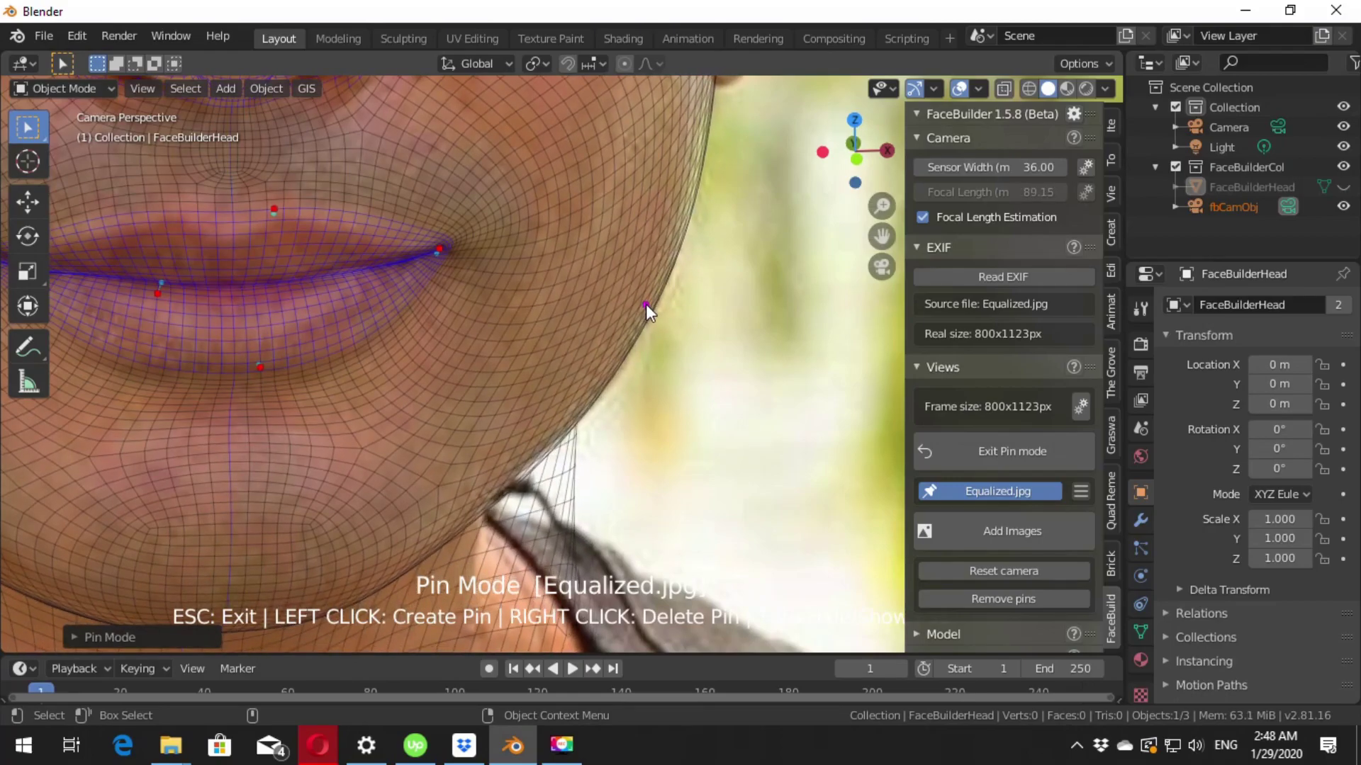
- Add a pin on the left jaw edge and nudge it onto the jawline
scroll(454, 401, down, 4)
scroll(329, 403, up, 1)
scroll(330, 404, up, 2)
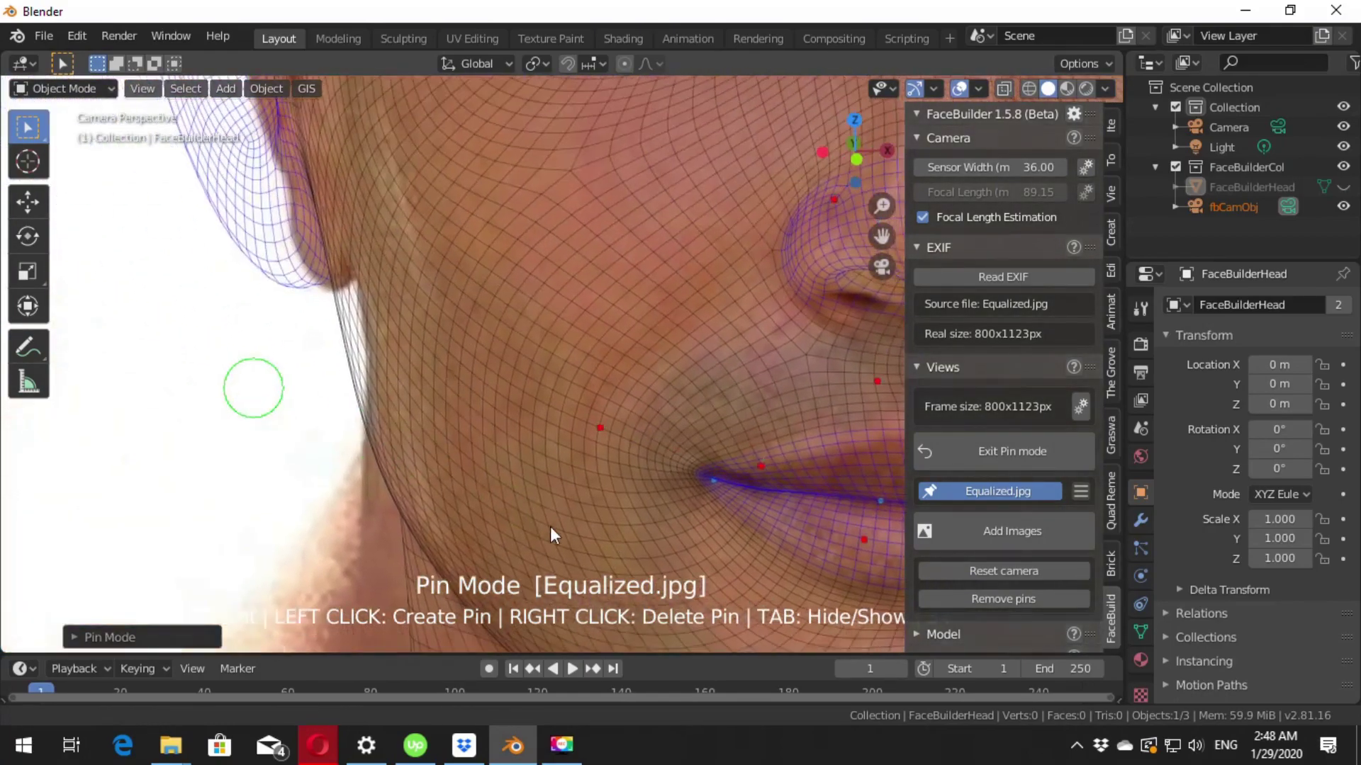
scroll(312, 362, up, 1)
click(333, 329)
drag(335, 329, 339, 328)
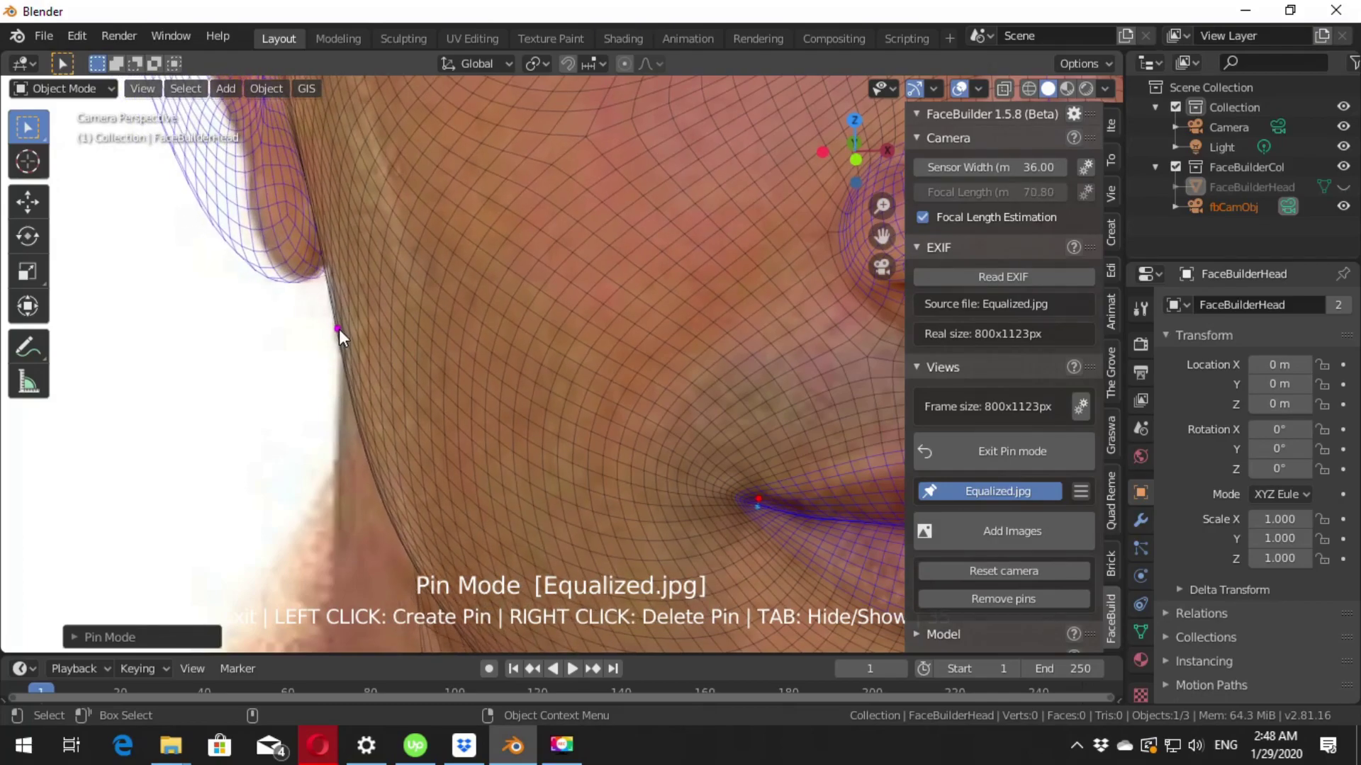
- Add a pin on the ear's outer edge, settled on the photo's ear outline
scroll(339, 327, down, 3)
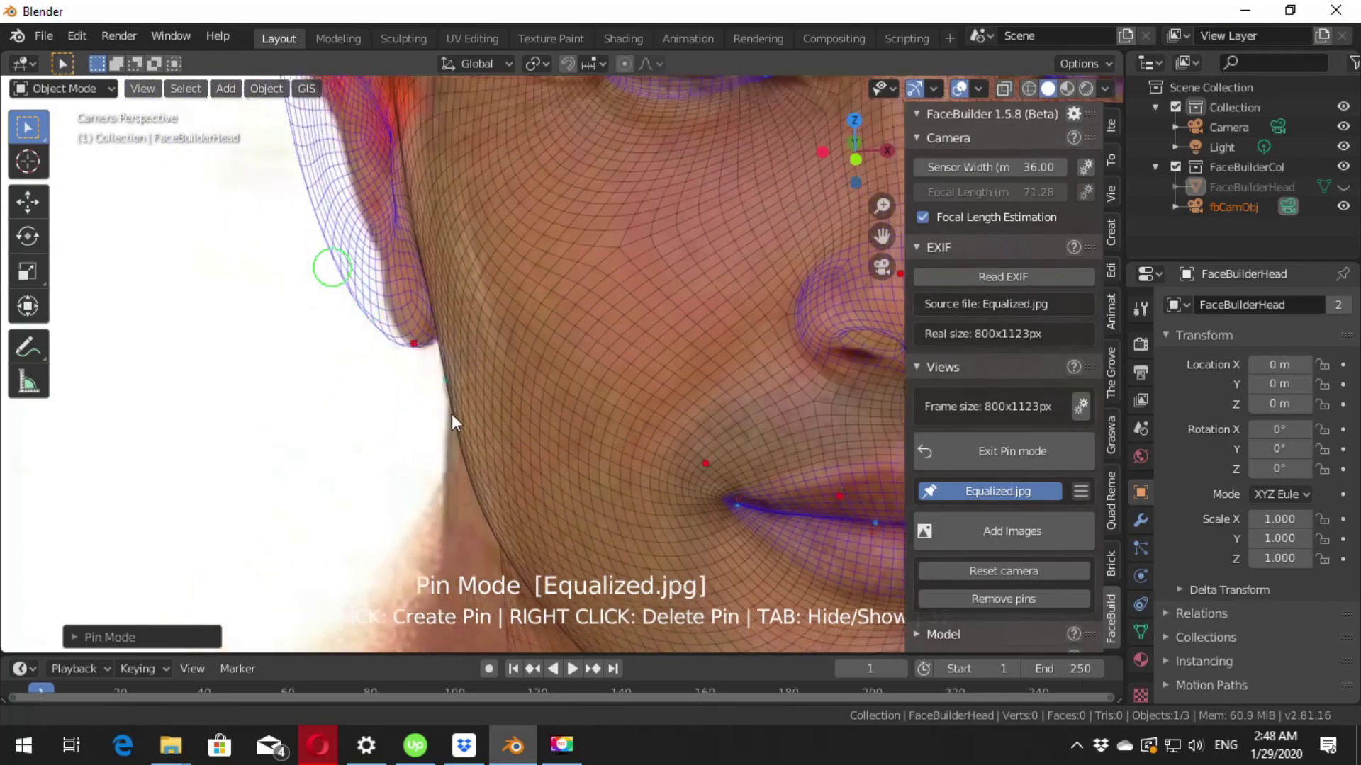
scroll(452, 417, up, 2)
click(459, 381)
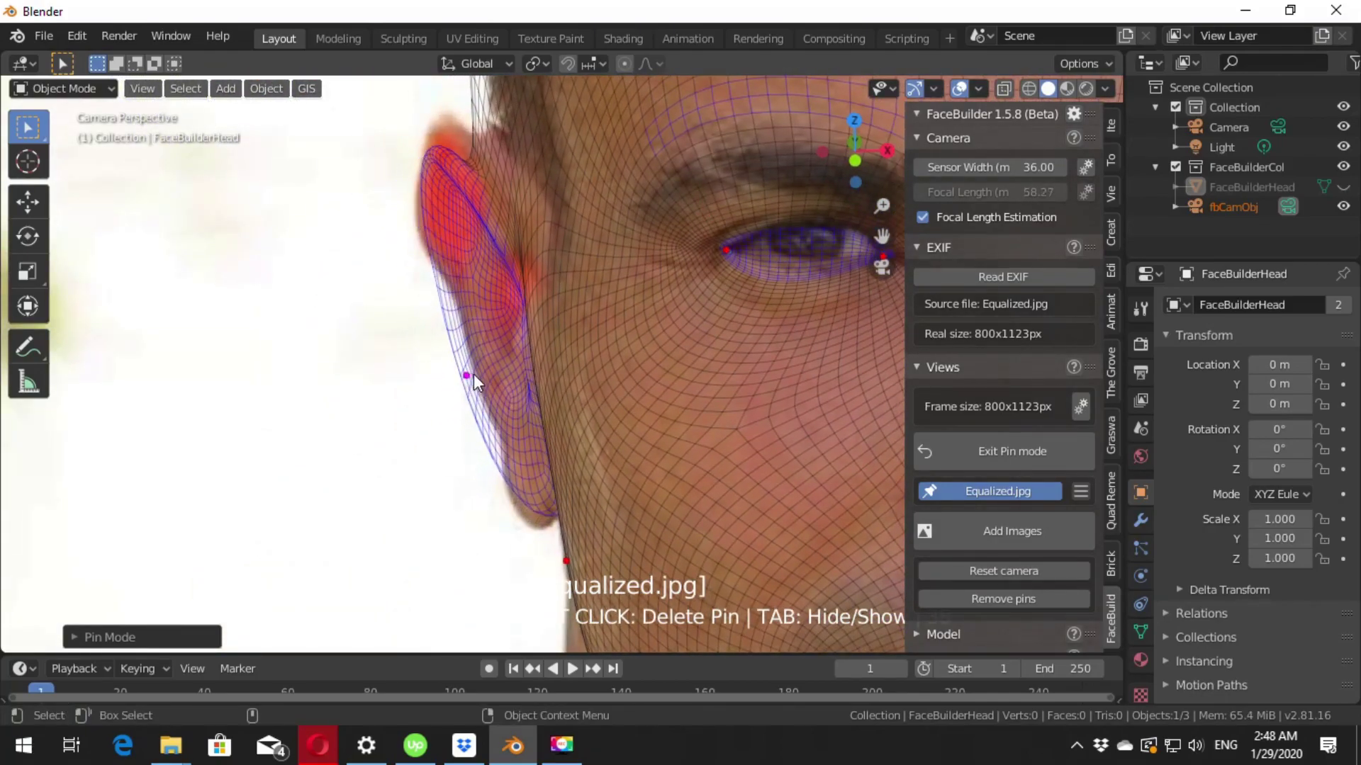
drag(461, 386, 459, 383)
scroll(460, 283, down, 2)
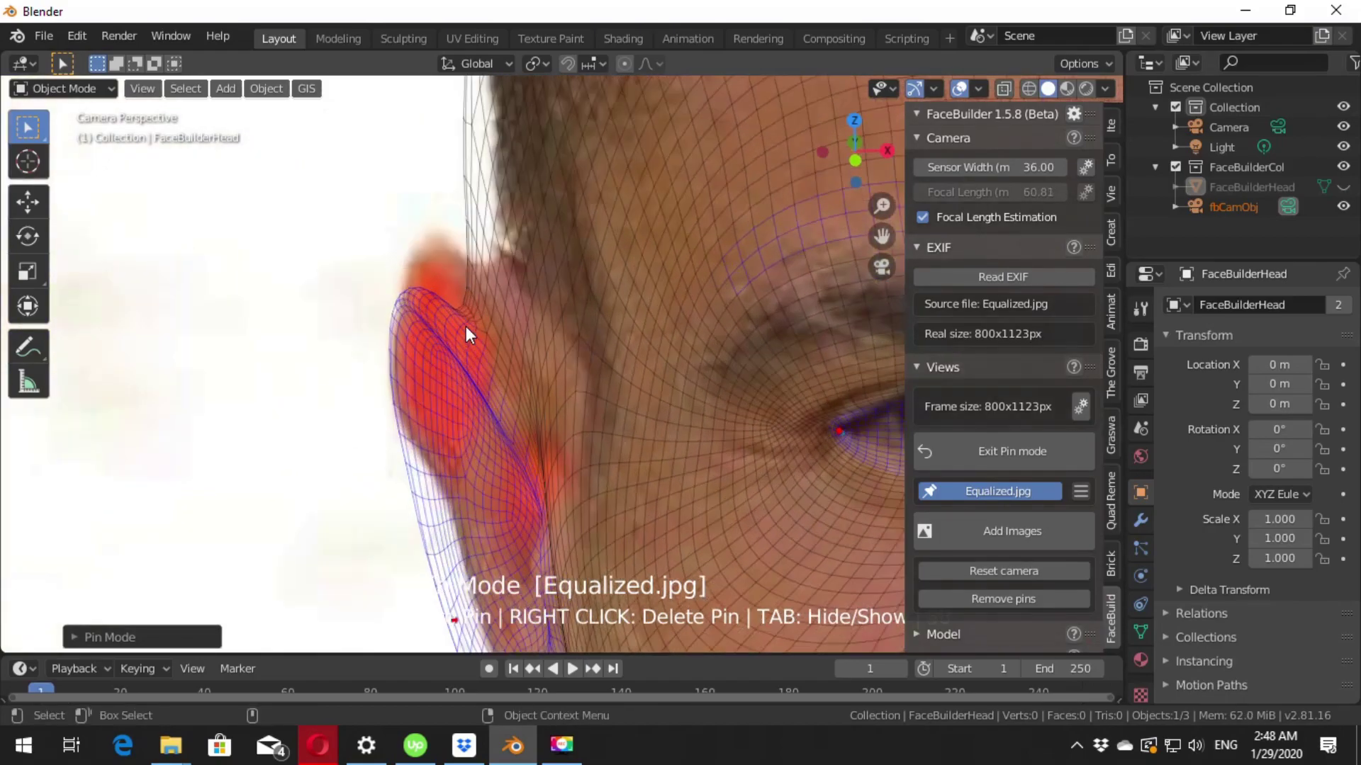
scroll(591, 436, up, 2)
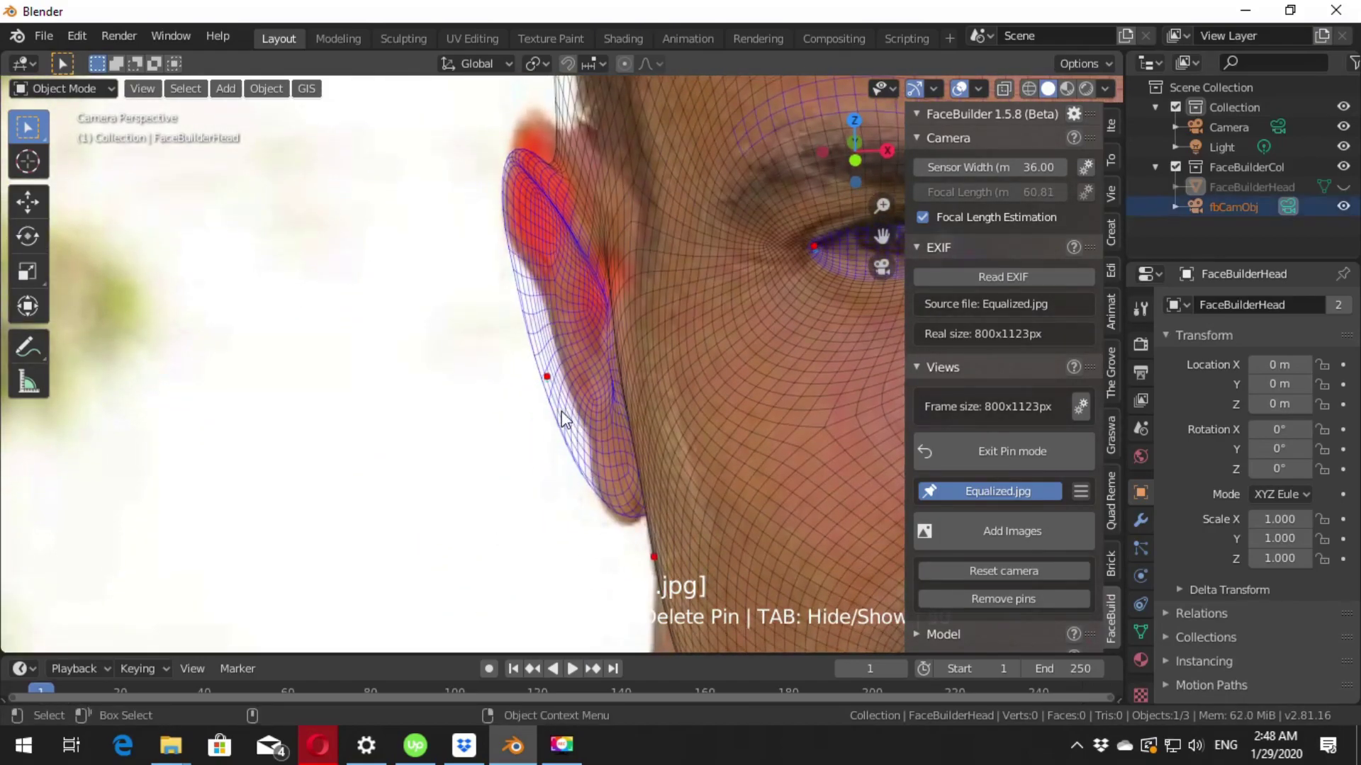
scroll(567, 398, down, 3)
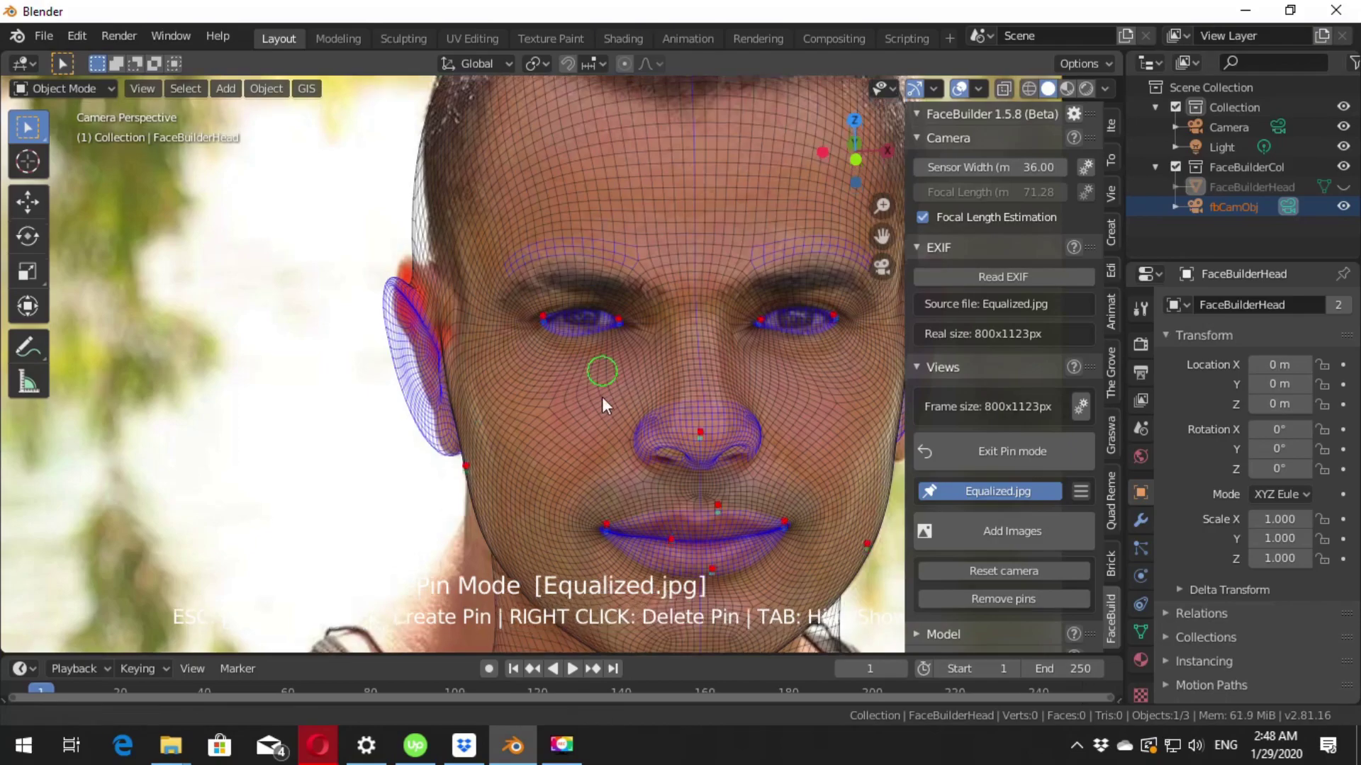
scroll(422, 318, up, 2)
scroll(415, 381, up, 1)
scroll(291, 418, up, 1)
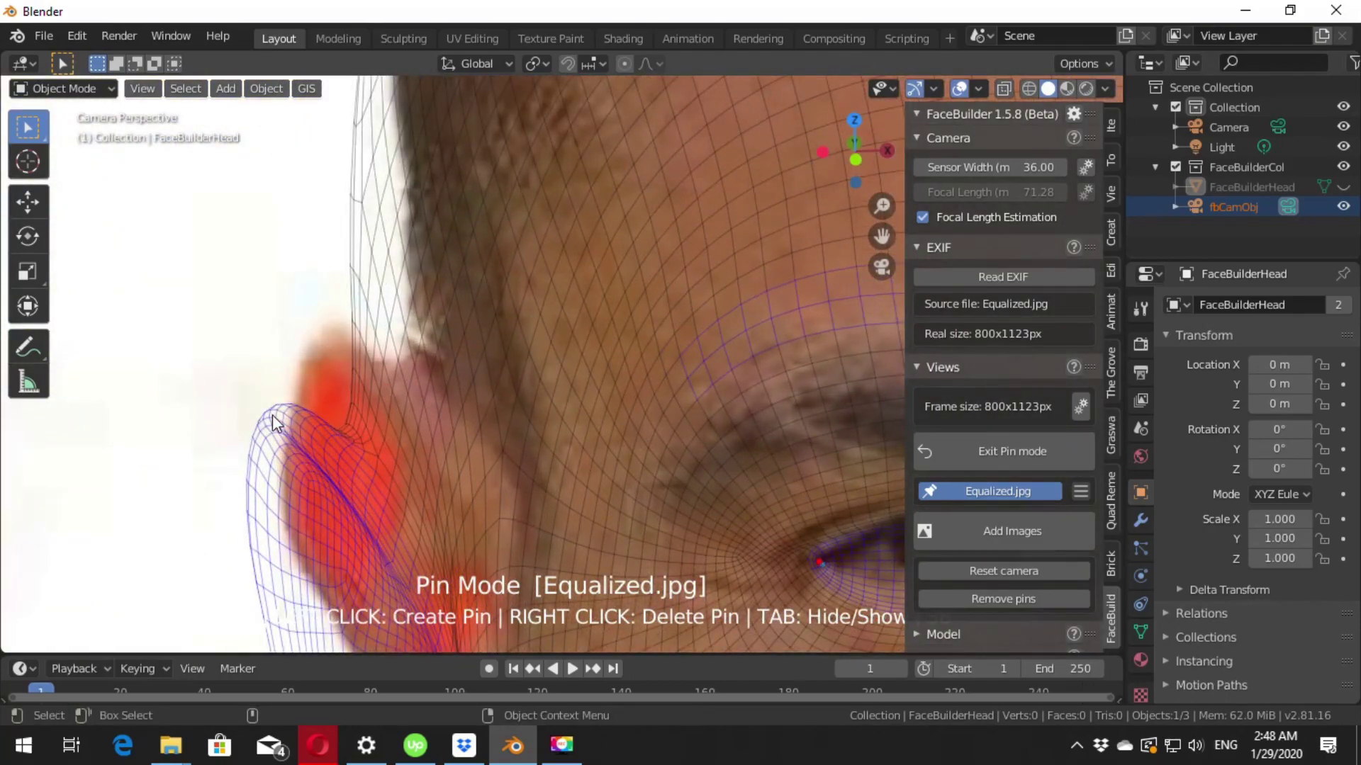
- Drag the ear mesh onto the photo's ear, pinning its upper edge and undoing one bad pin
drag(273, 415, 323, 348)
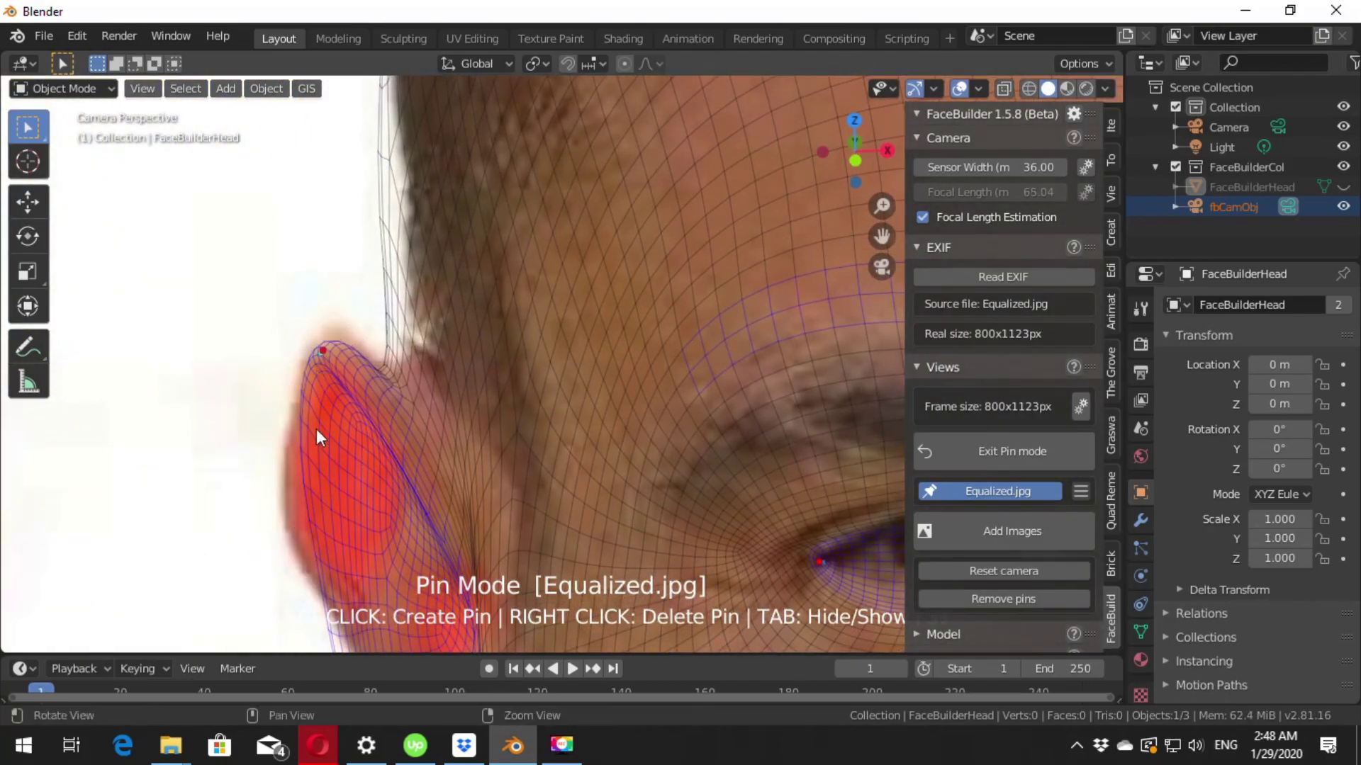
shift+middle_drag(316, 428, 435, 366)
drag(408, 383, 404, 389)
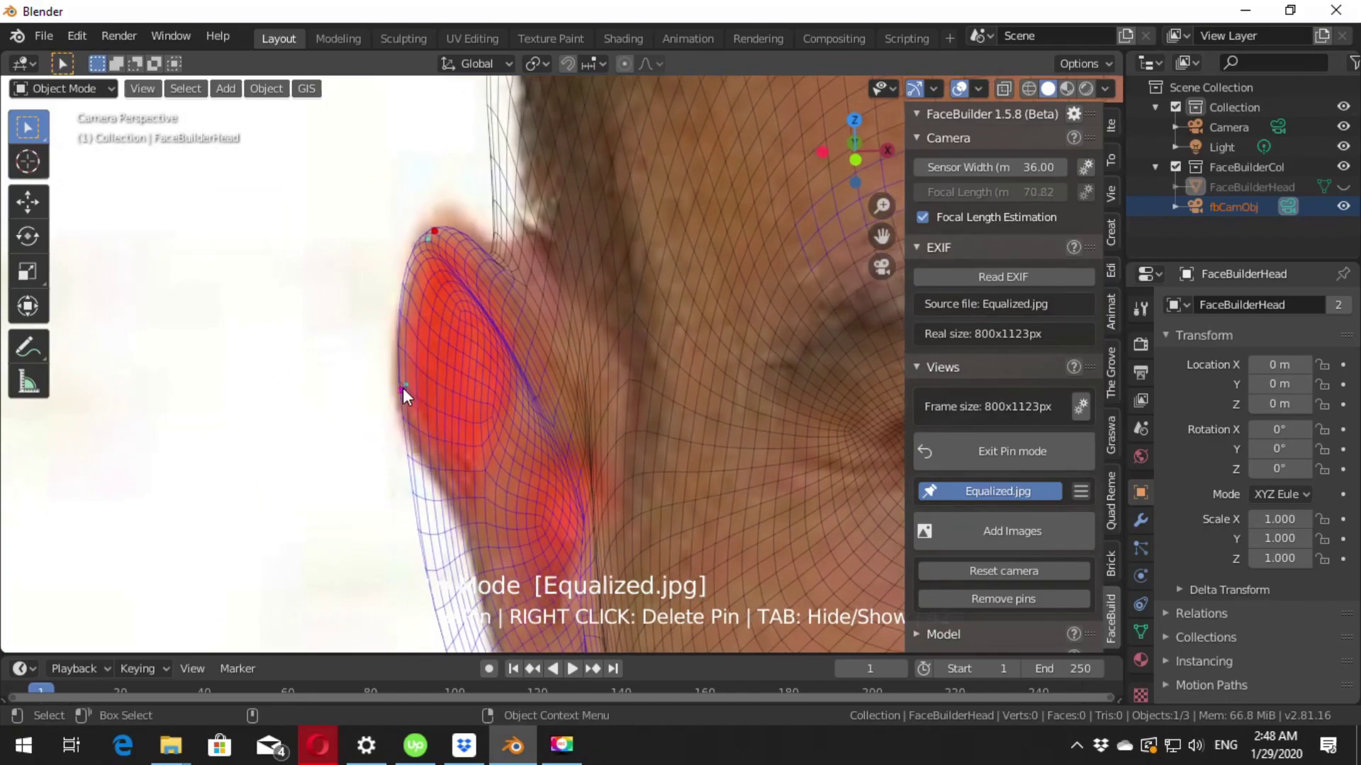
shift+middle_drag(411, 390, 469, 372)
drag(451, 399, 501, 374)
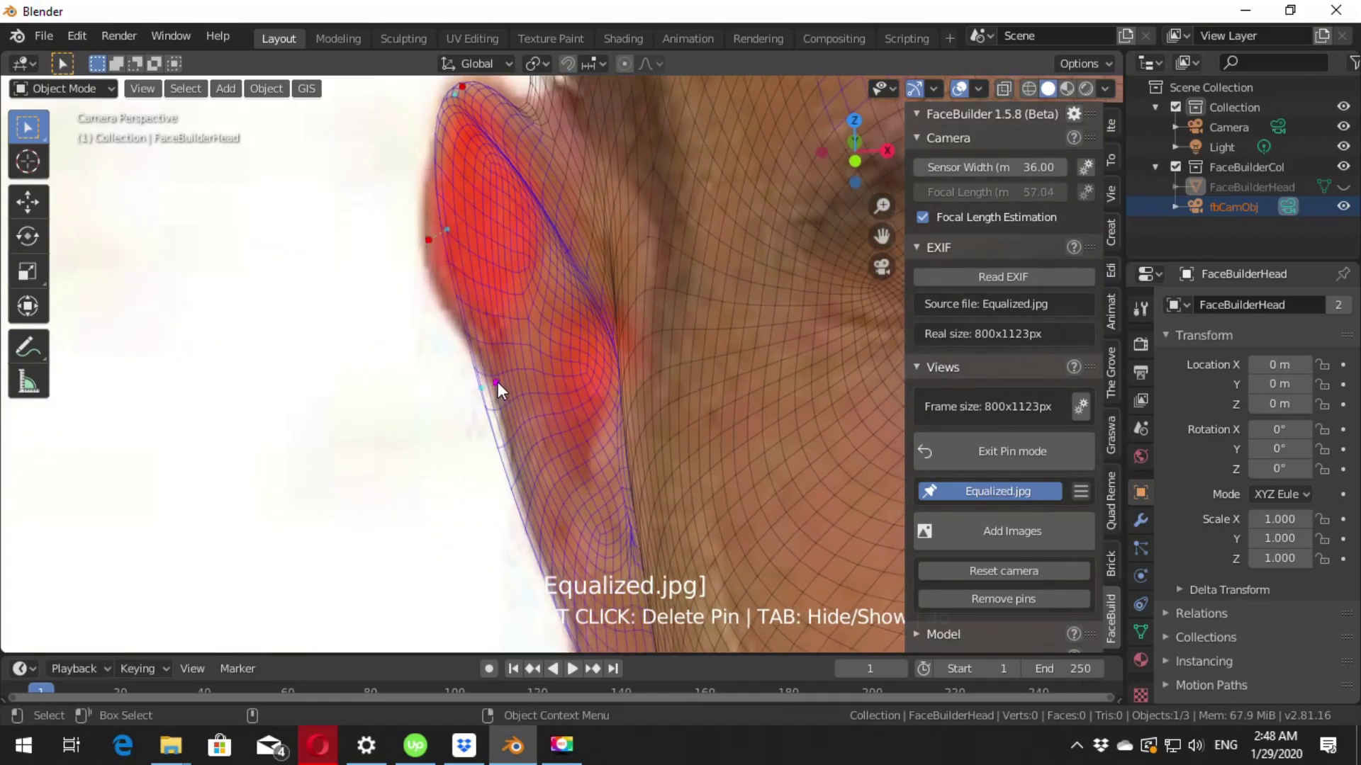
drag(450, 301, 408, 302)
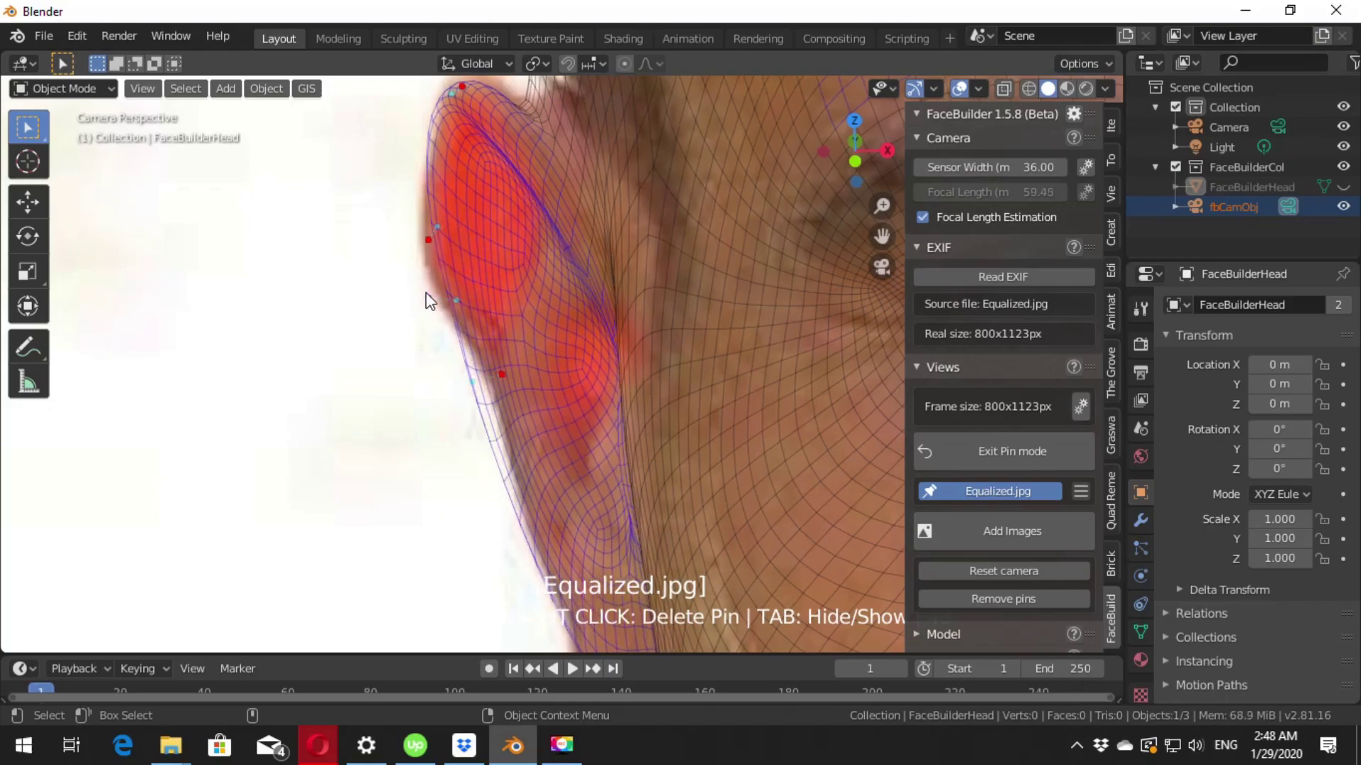
key(ctrl+z)
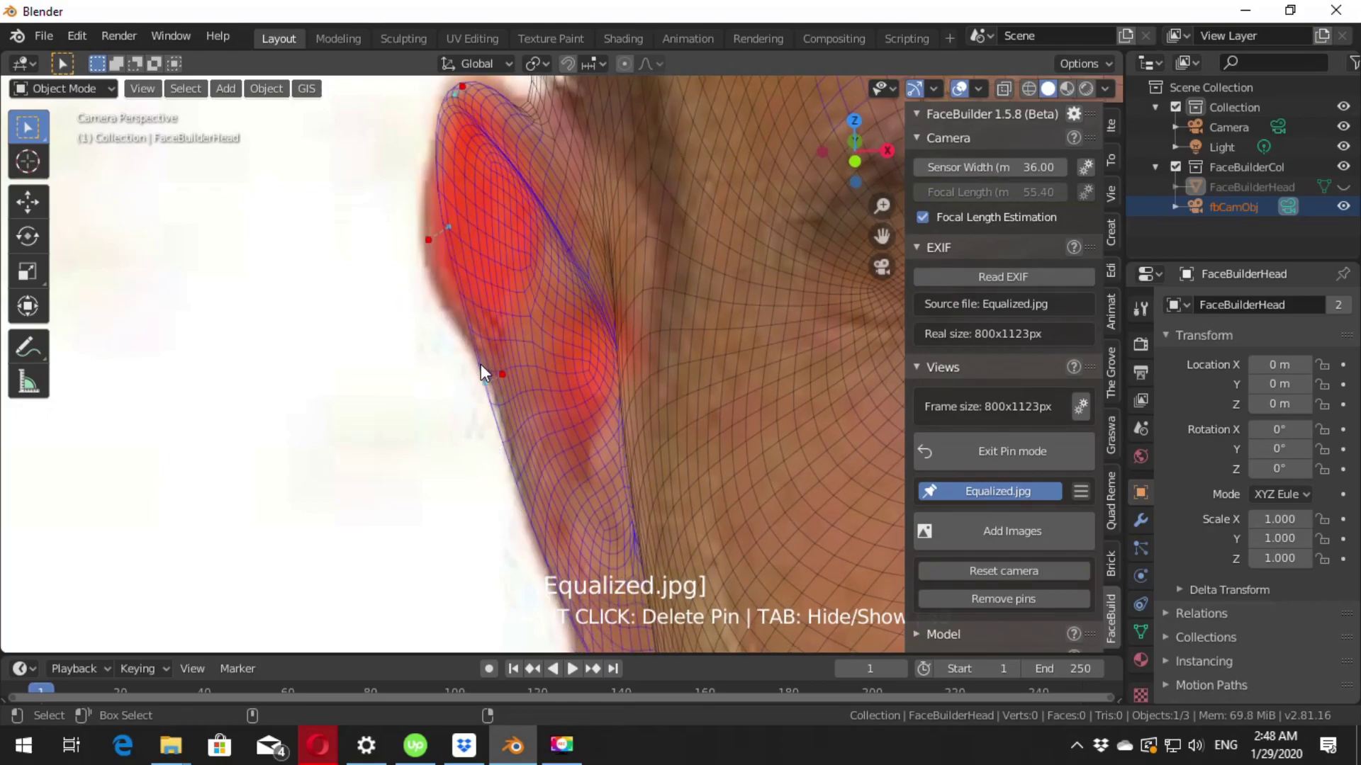
scroll(480, 364, down, 5)
scroll(603, 380, down, 2)
- Adjust the ear pin and pin the mesh to the ear's outer and lower edges
scroll(500, 333, down, 2)
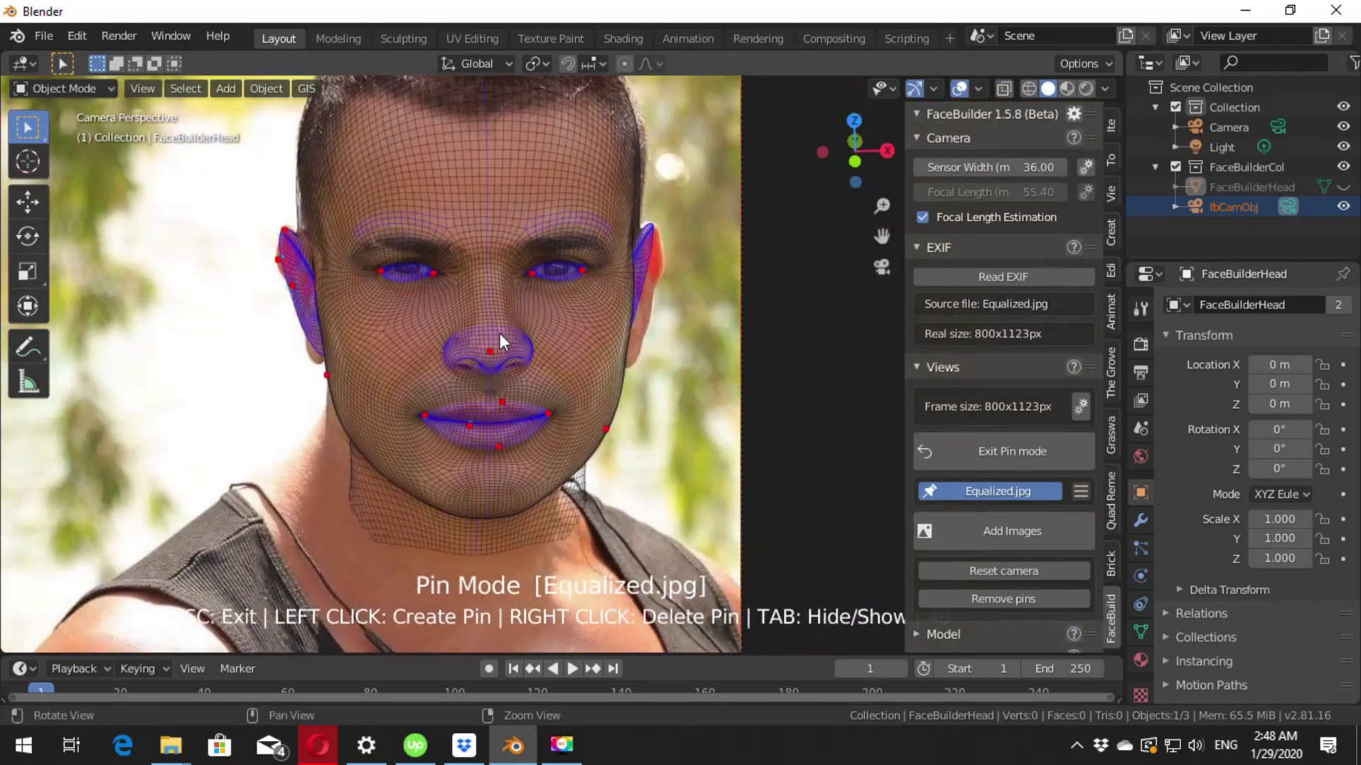
scroll(741, 257, up, 3)
scroll(681, 214, up, 3)
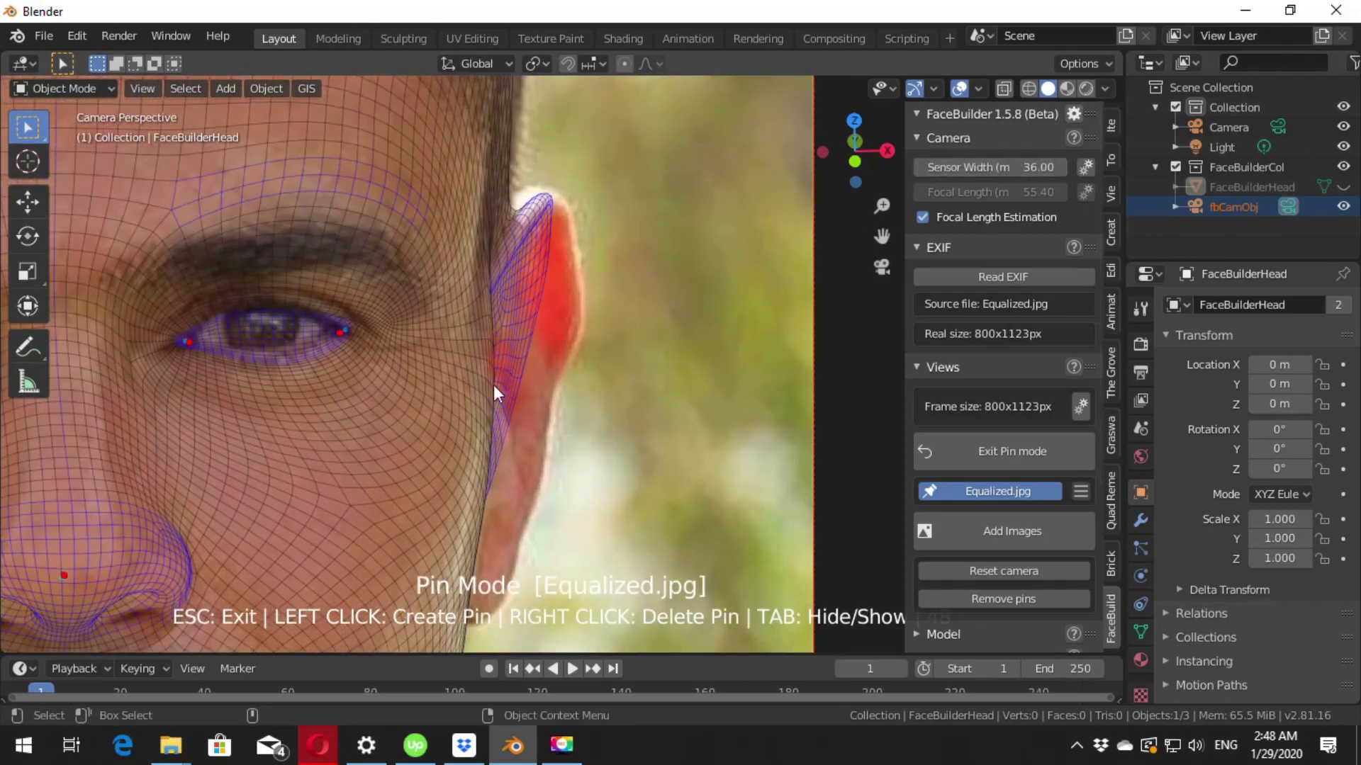
shift+scroll(563, 368, down, 1)
shift+scroll(528, 338, down, 3)
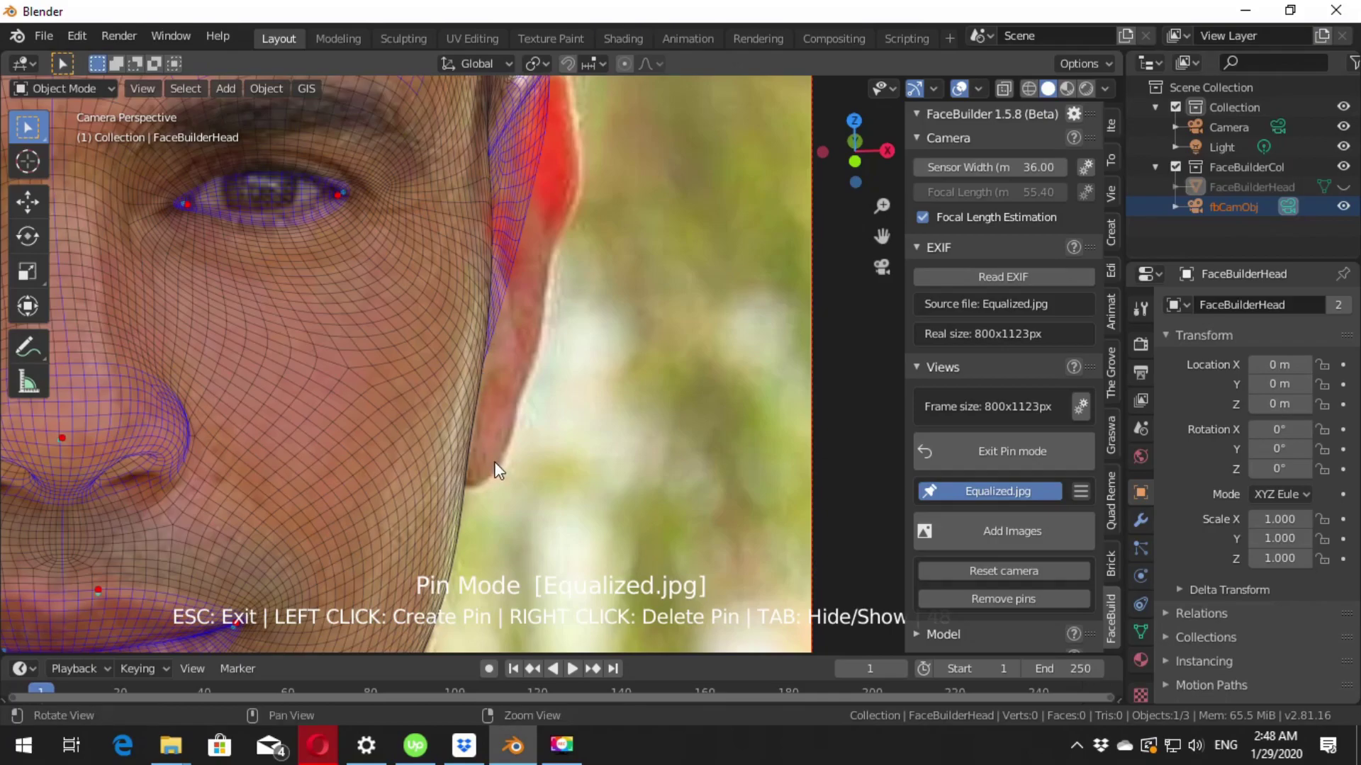
shift+scroll(508, 423, down, 2)
shift+scroll(536, 248, up, 3)
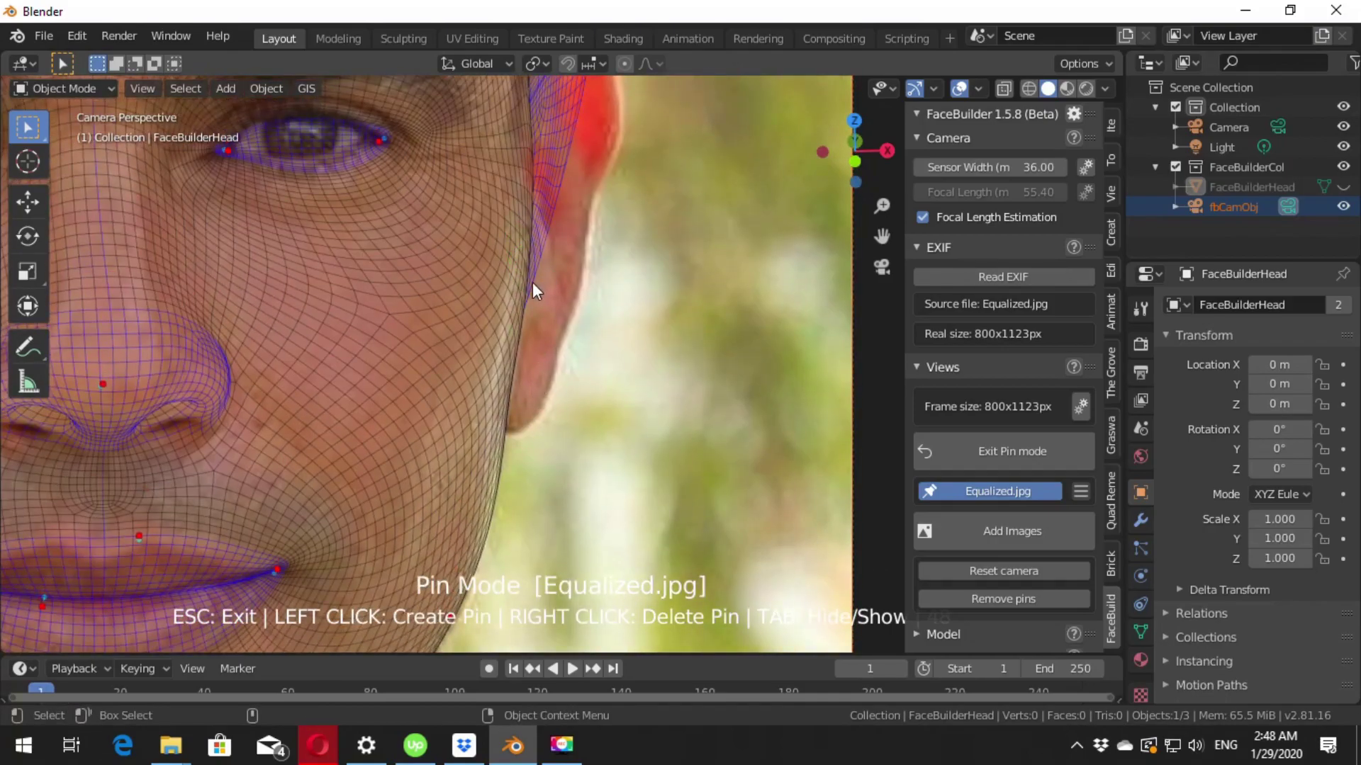
shift+scroll(533, 282, up, 2)
scroll(563, 319, up, 2)
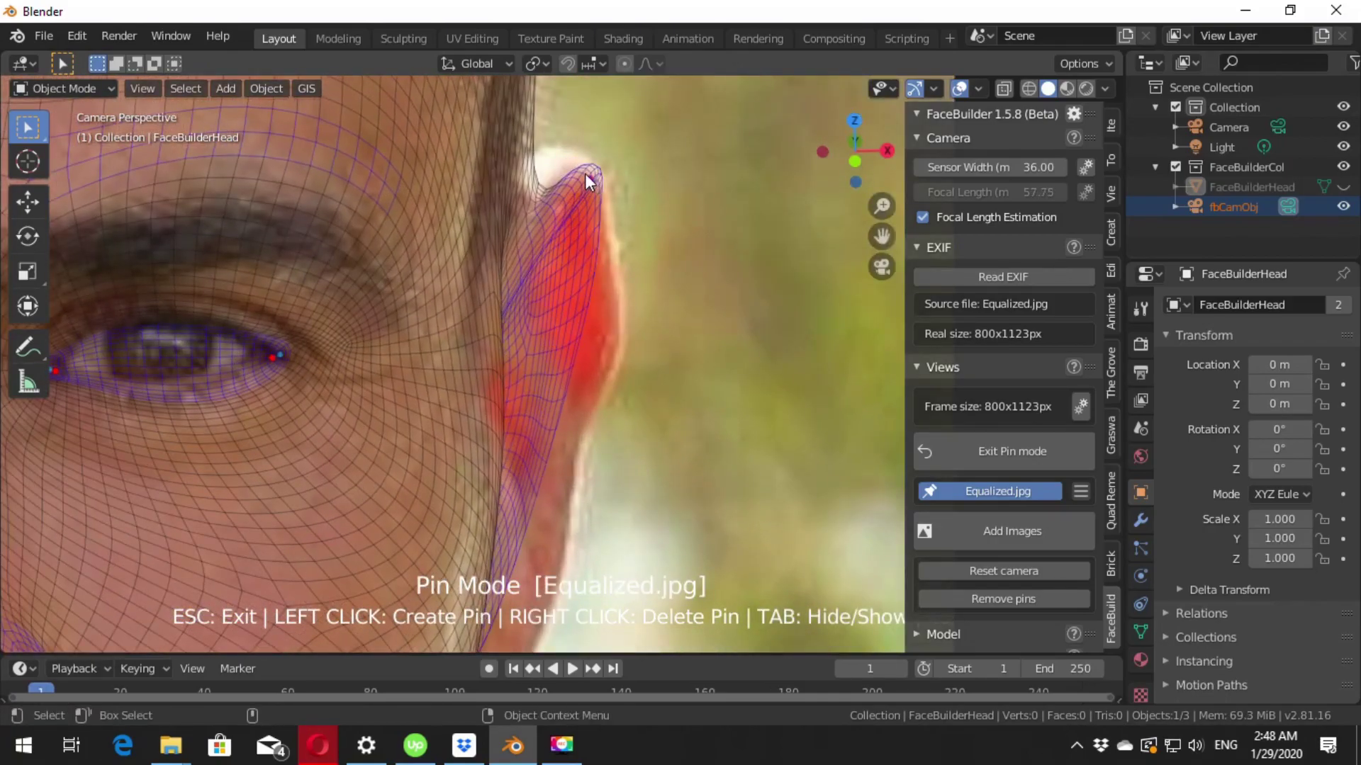
drag(573, 173, 569, 169)
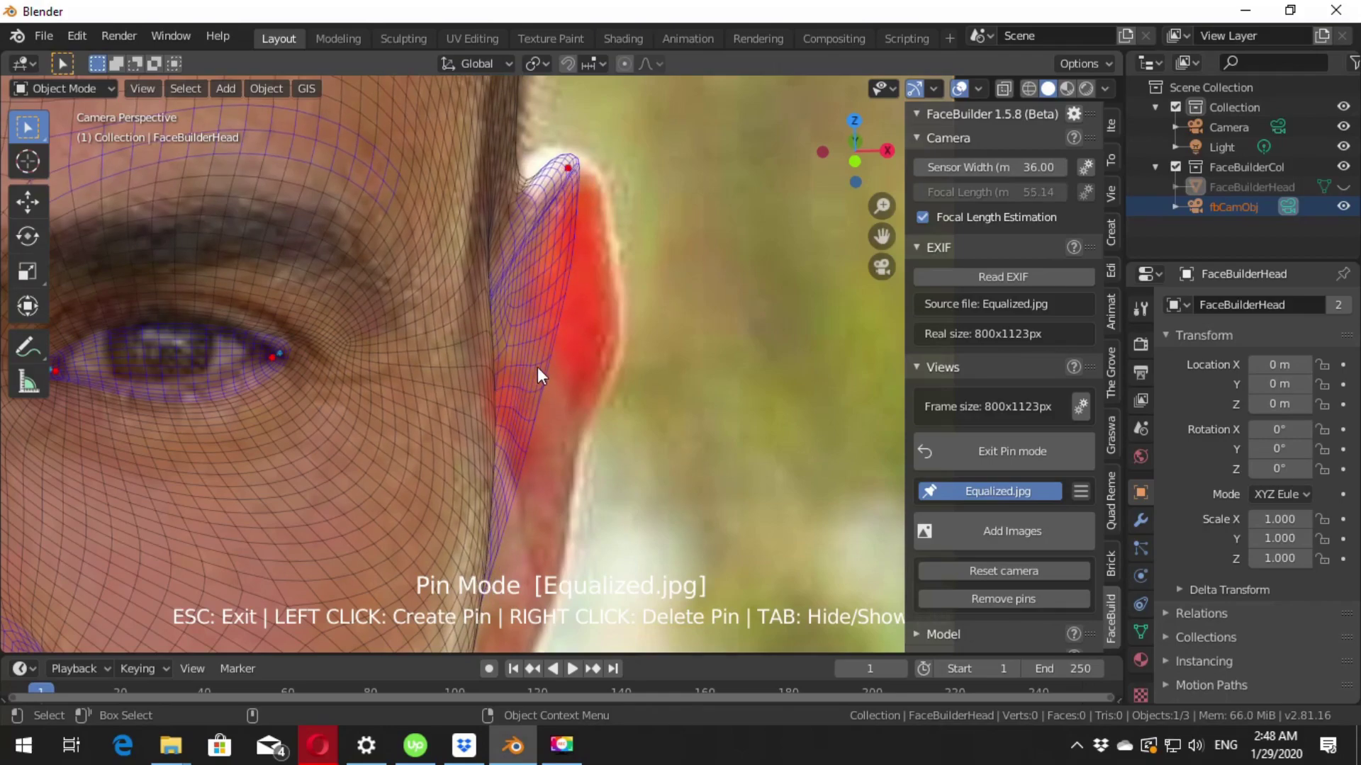
drag(537, 367, 620, 359)
shift+middle_drag(576, 465, 626, 305)
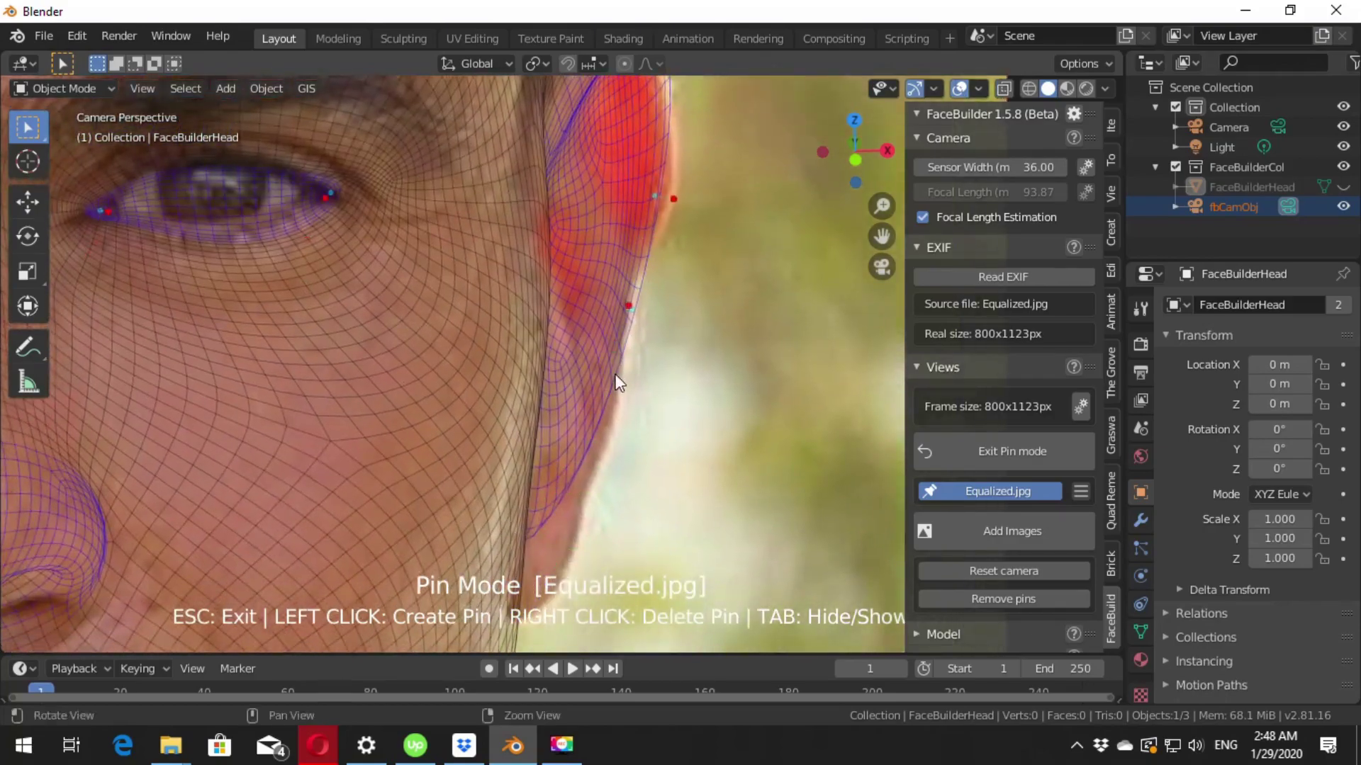
drag(556, 496, 555, 593)
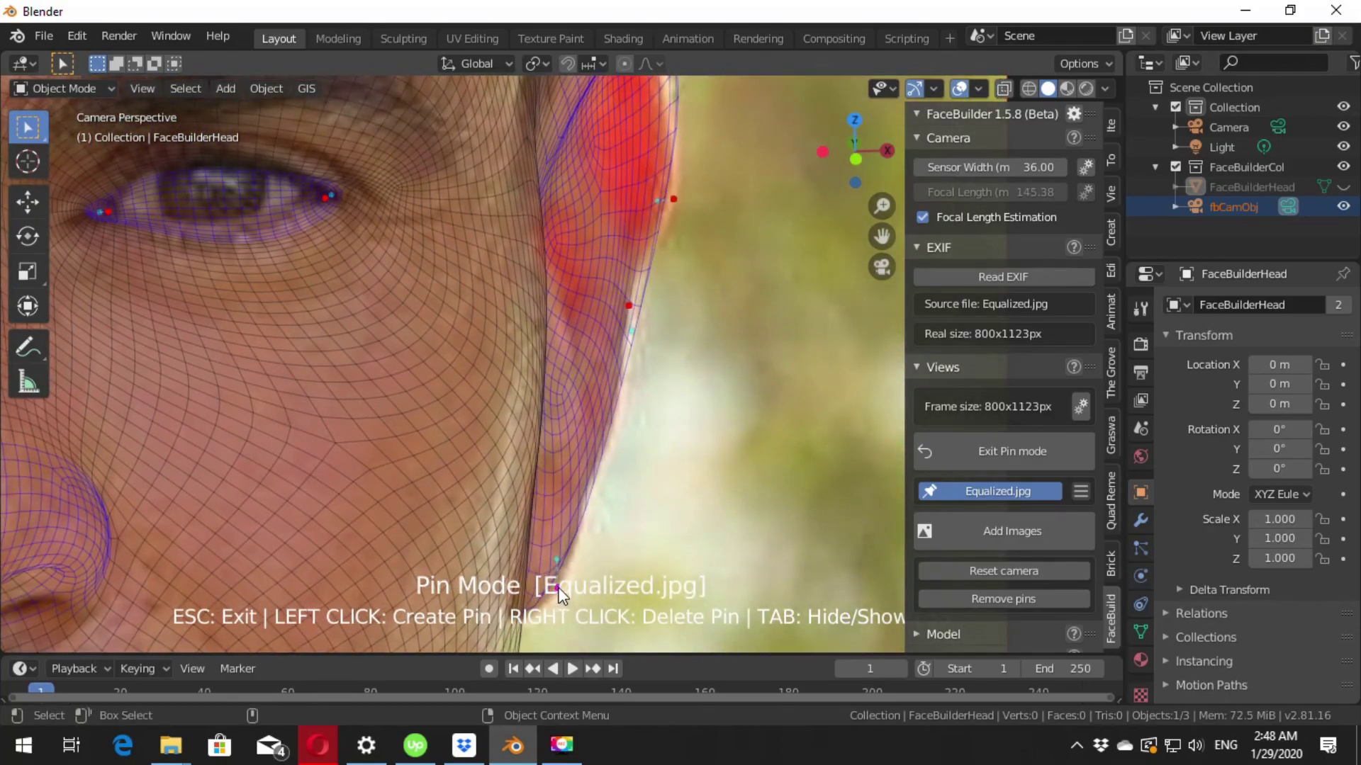
- Pin the jaw edge near the neck and the bottom of the chin to the photo
scroll(598, 326, down, 5)
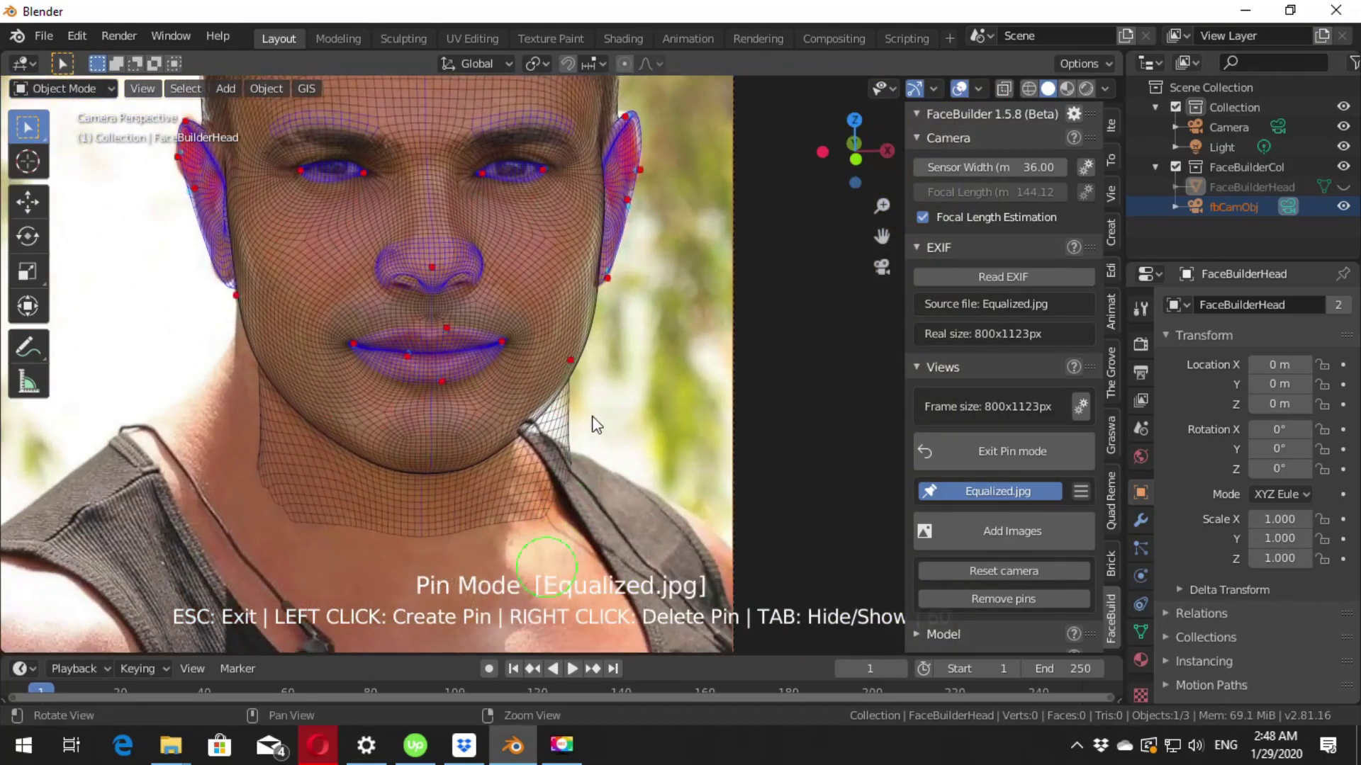
scroll(596, 424, up, 4)
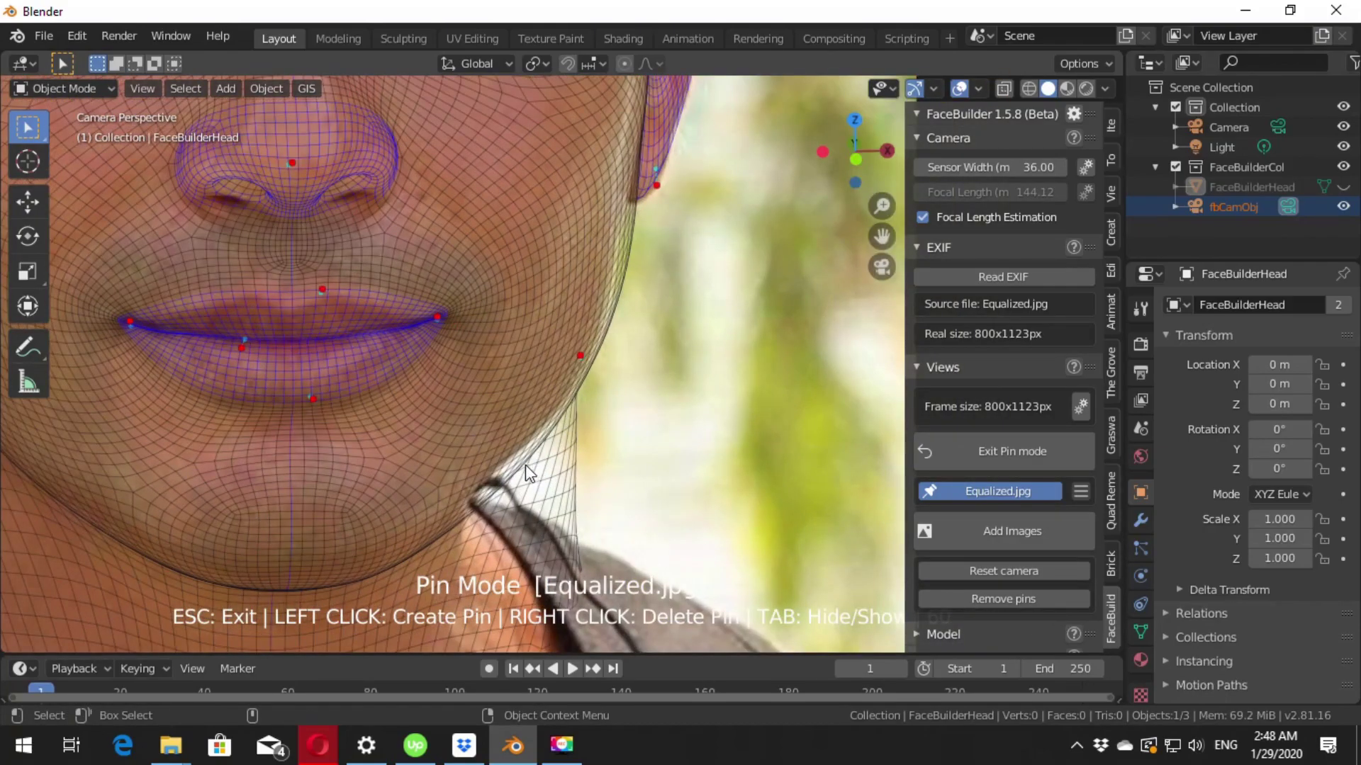
drag(512, 458, 515, 469)
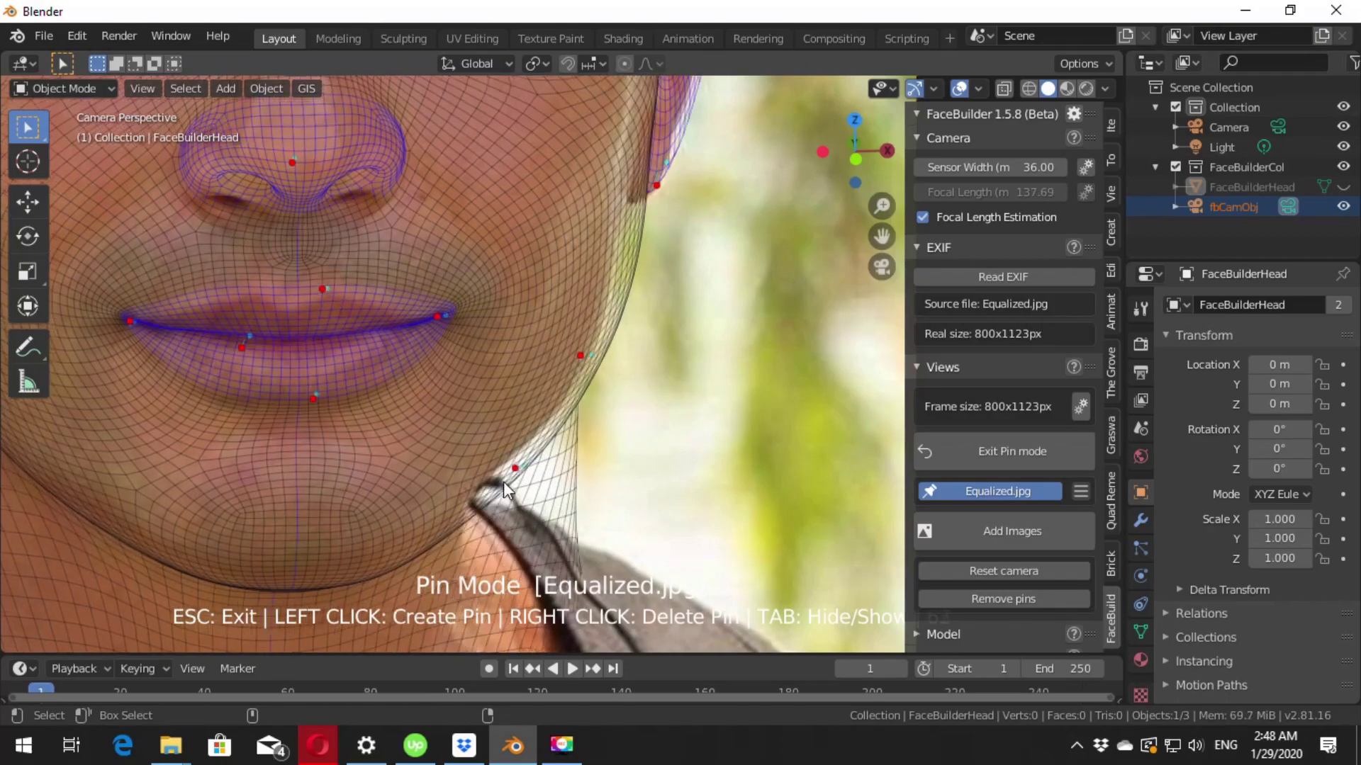
shift+middle_drag(504, 470, 711, 421)
scroll(712, 573, up, 2)
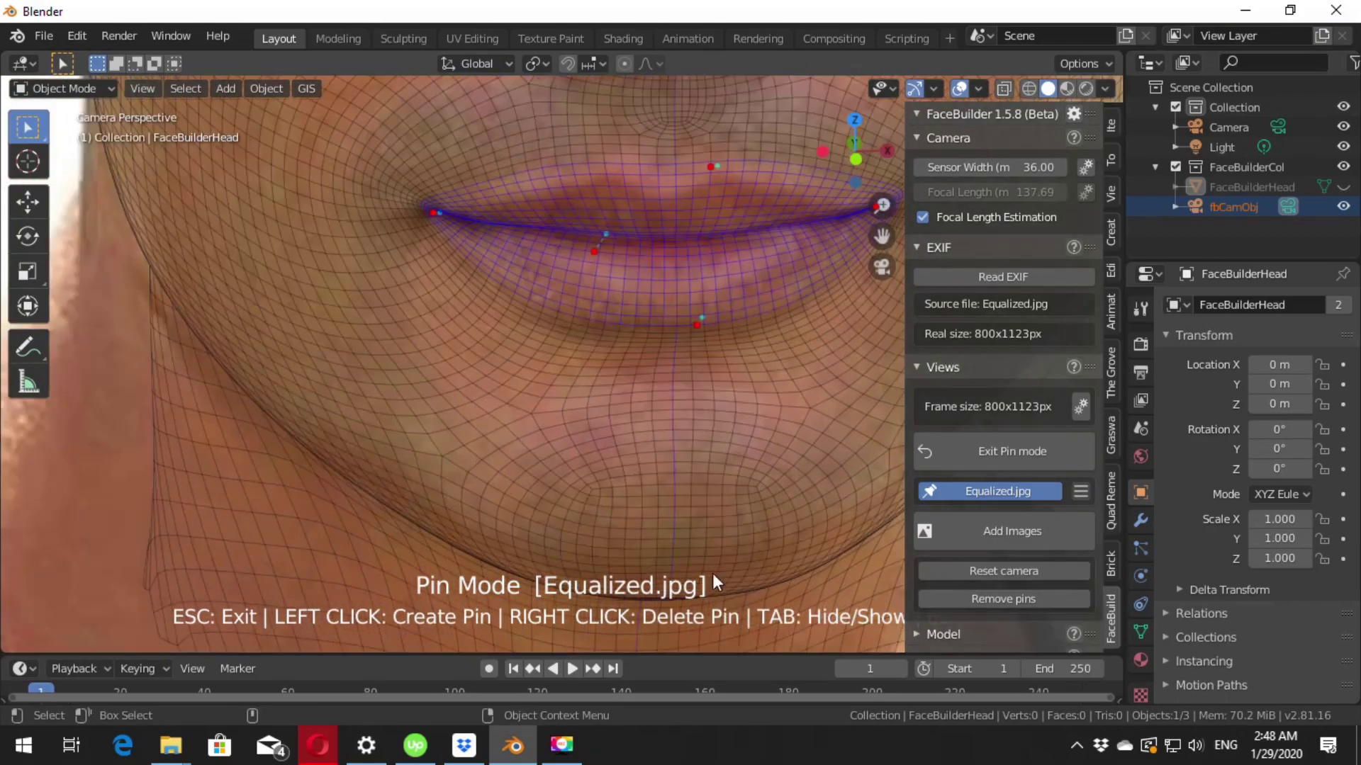
shift+middle_drag(713, 572, 665, 479)
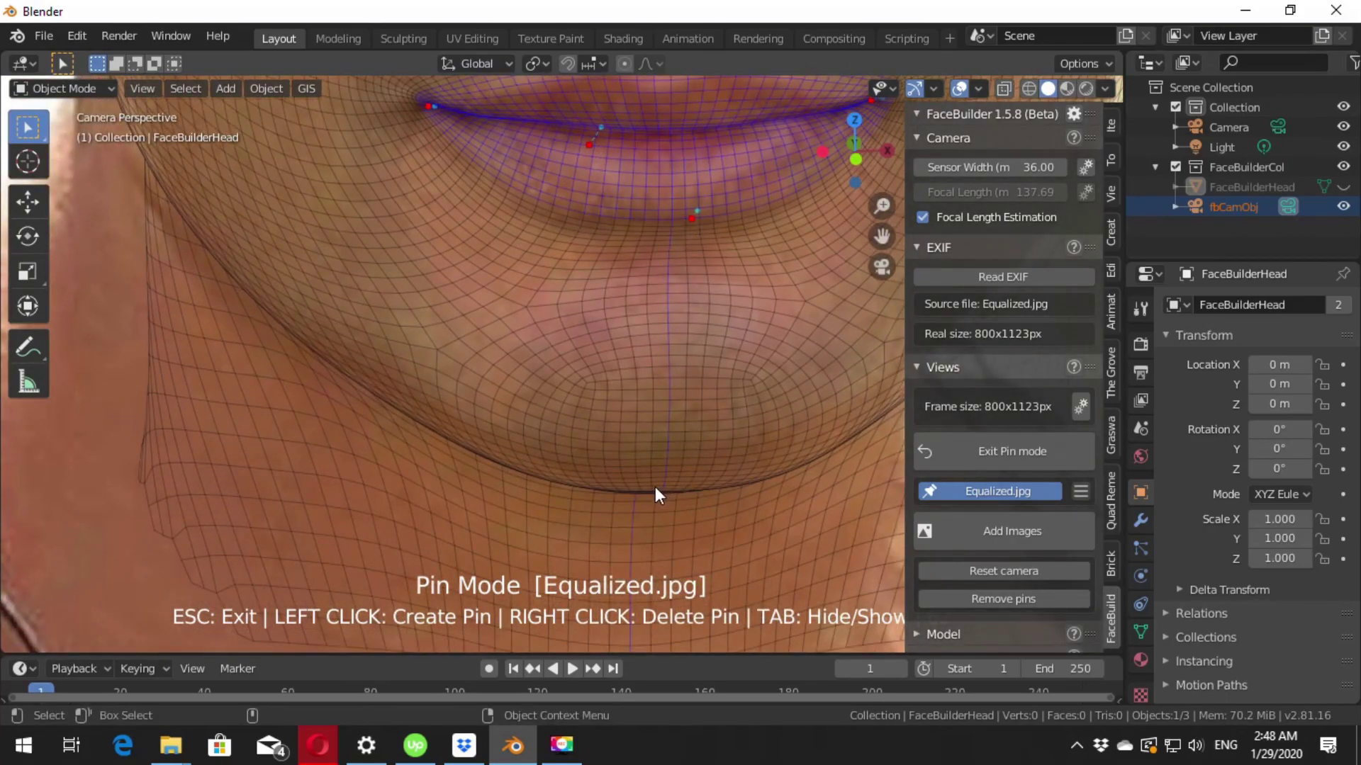
drag(655, 488, 658, 454)
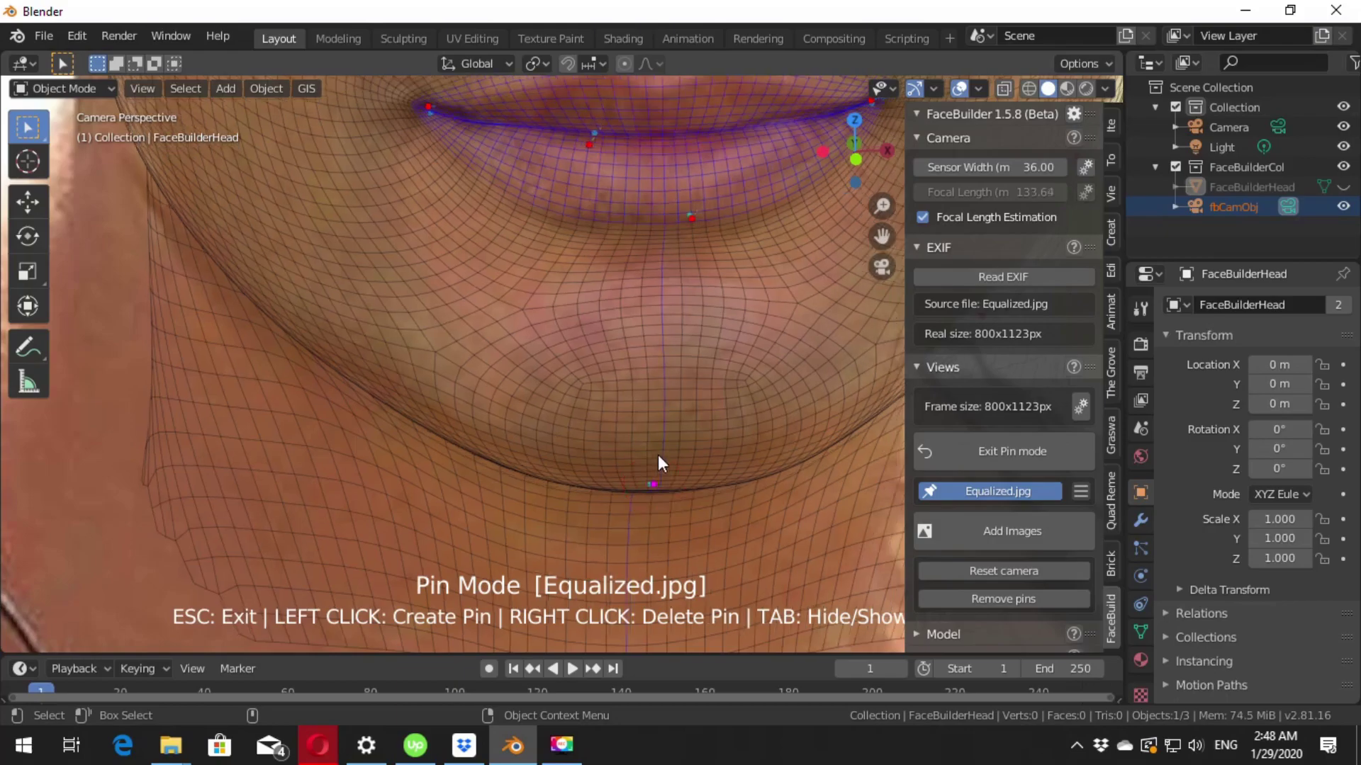
scroll(660, 398, down, 5)
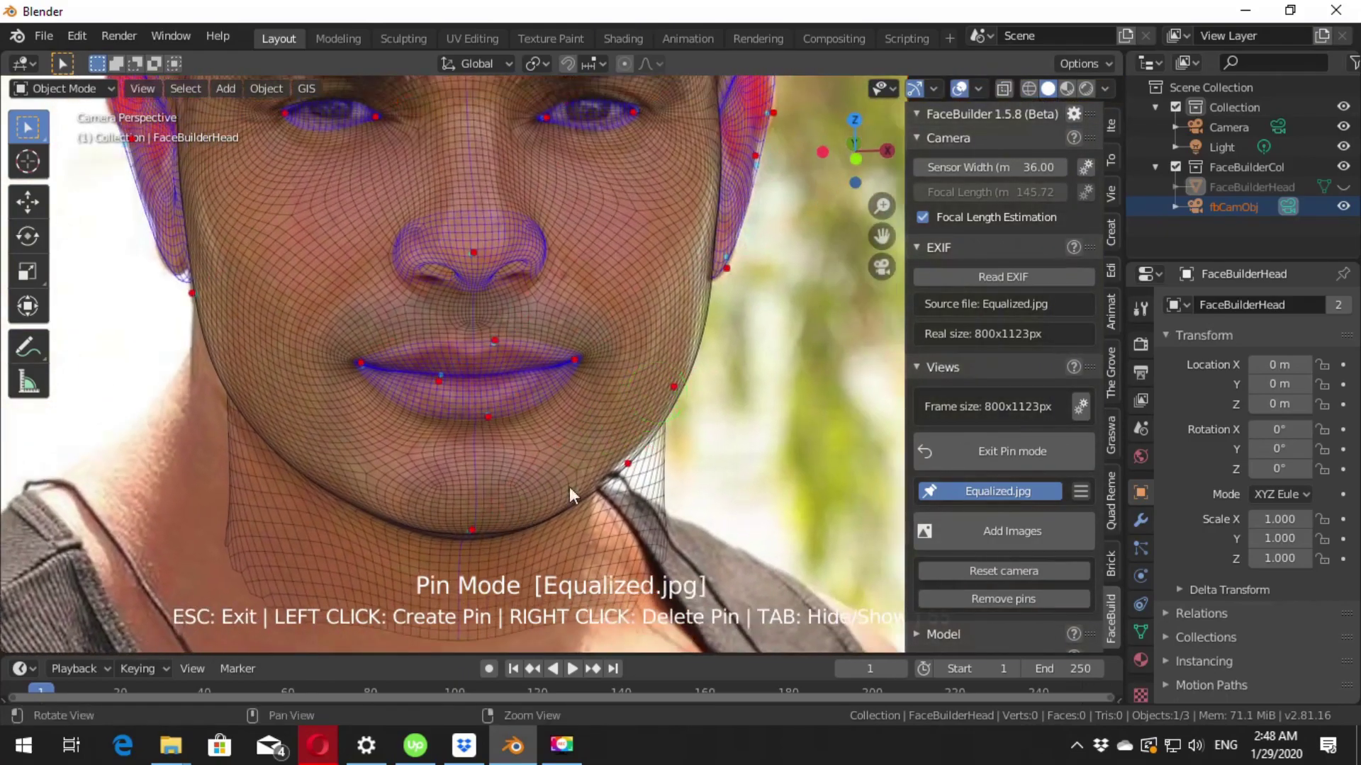
scroll(568, 486, up, 2)
drag(707, 502, 689, 483)
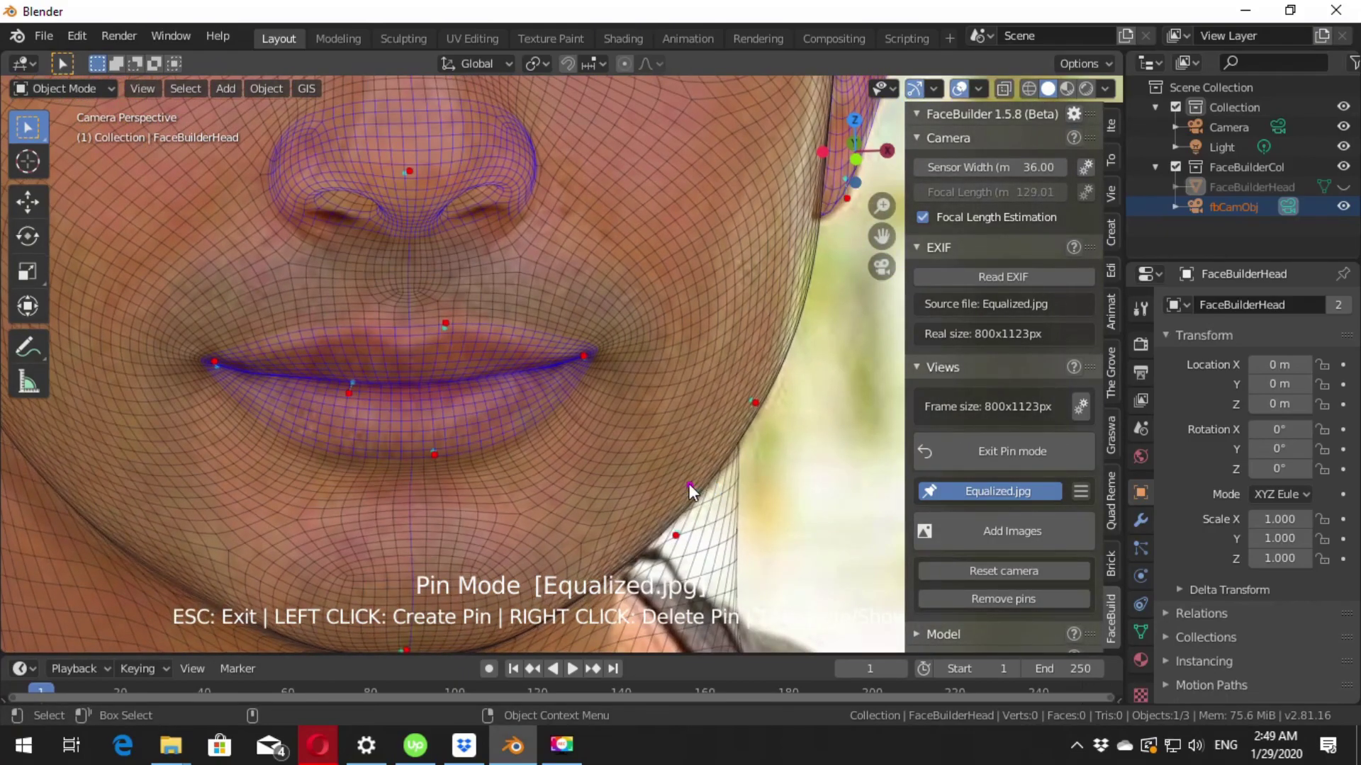
- Add an ear-lobe pin and adjust the ear pin to refit the jawline
scroll(402, 372, down, 4)
scroll(401, 372, up, 1)
scroll(445, 389, up, 2)
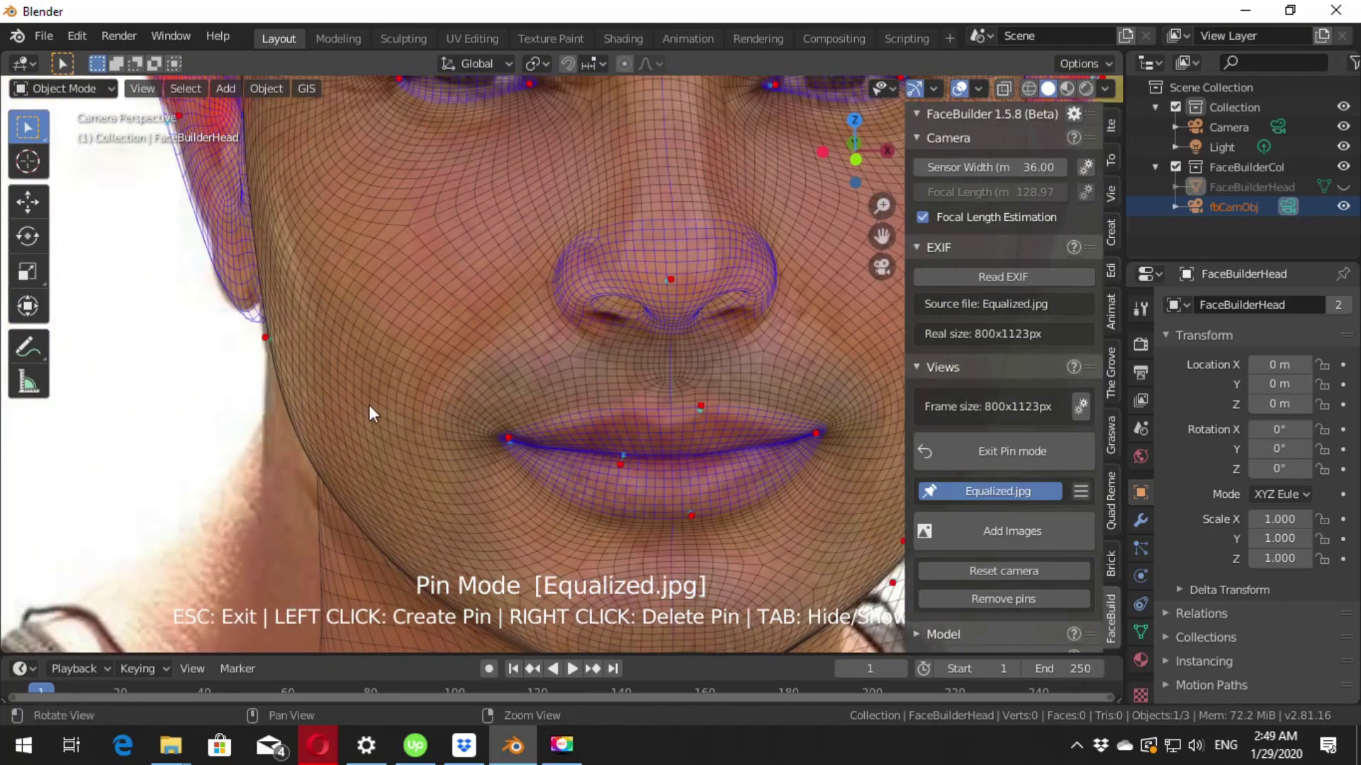
scroll(368, 406, up, 2)
scroll(559, 328, down, 4)
scroll(481, 279, up, 2)
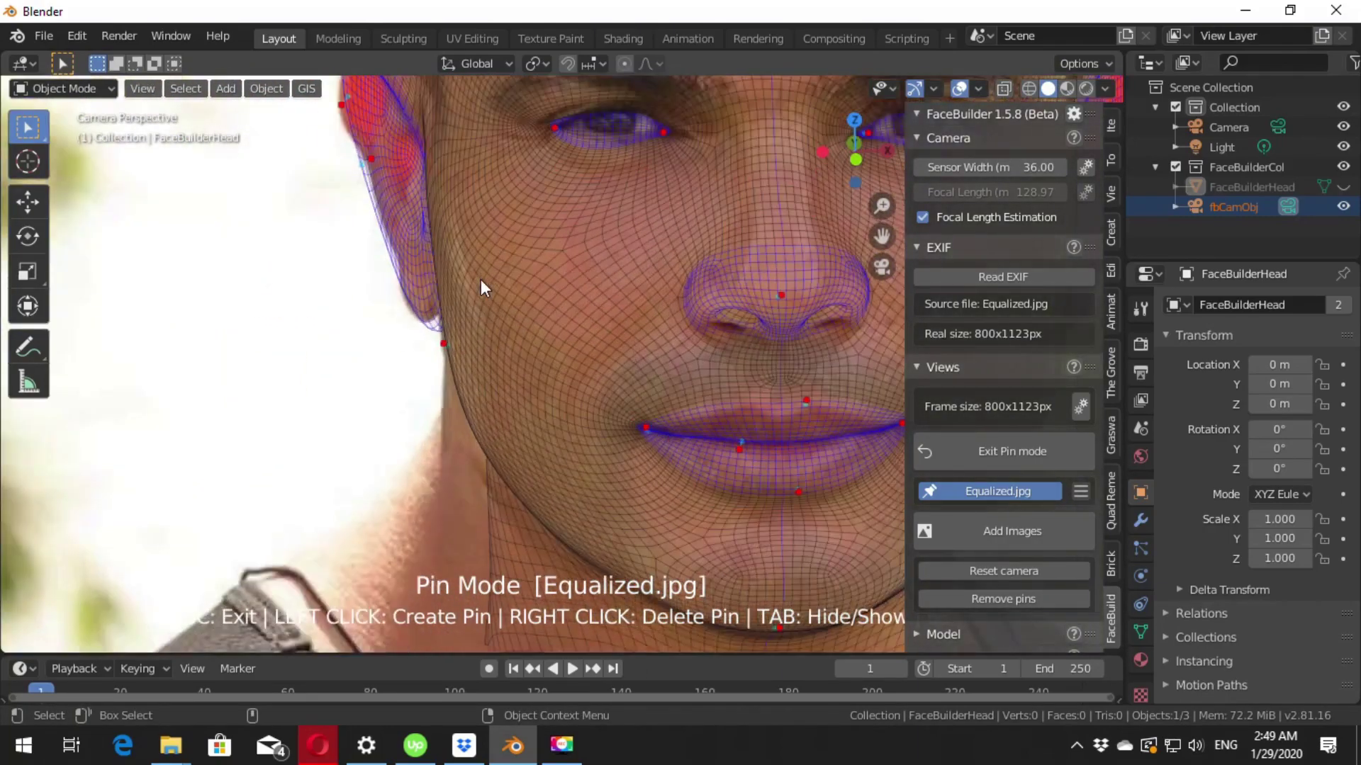
scroll(522, 410, up, 2)
scroll(523, 406, up, 2)
drag(477, 509, 429, 480)
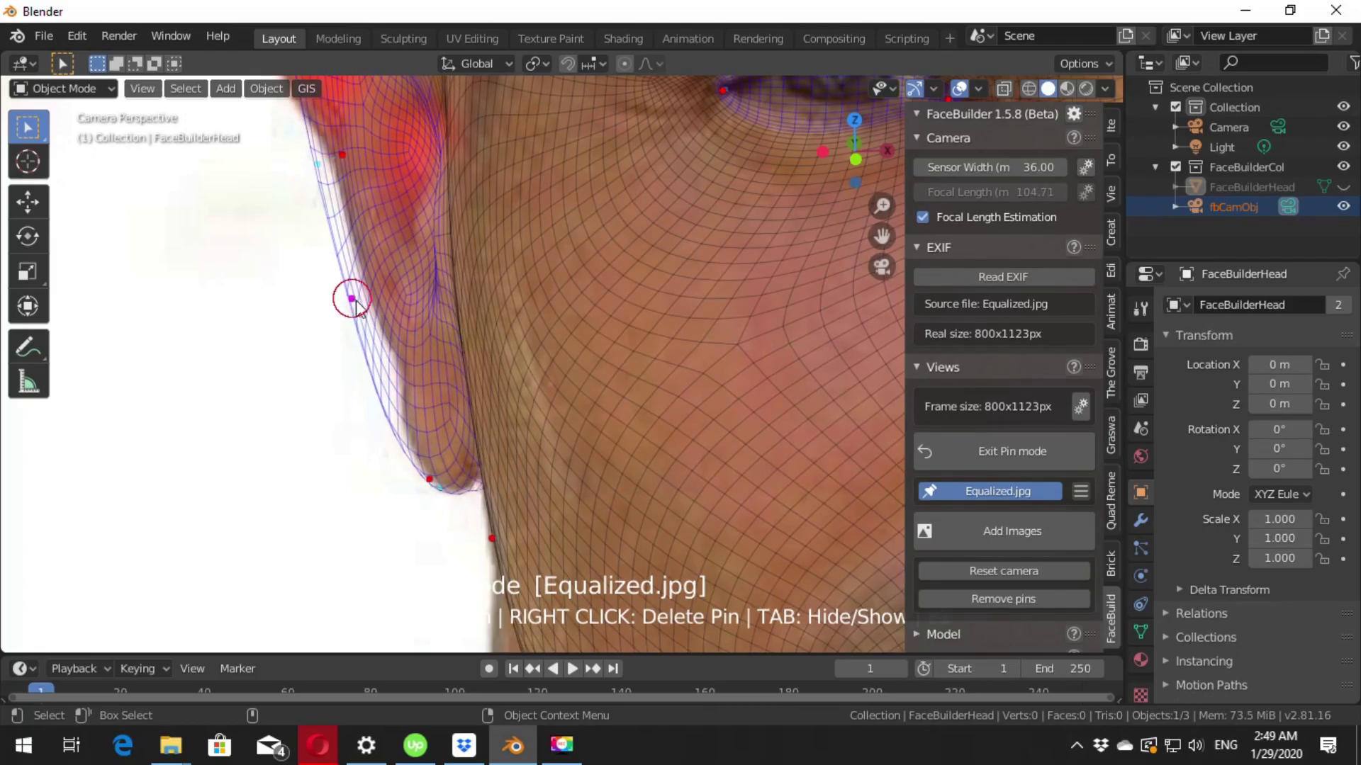
drag(350, 298, 395, 302)
scroll(498, 348, down, 5)
- Zoom in on the eye and pin the inner end of the eyebrow
scroll(499, 347, down, 2)
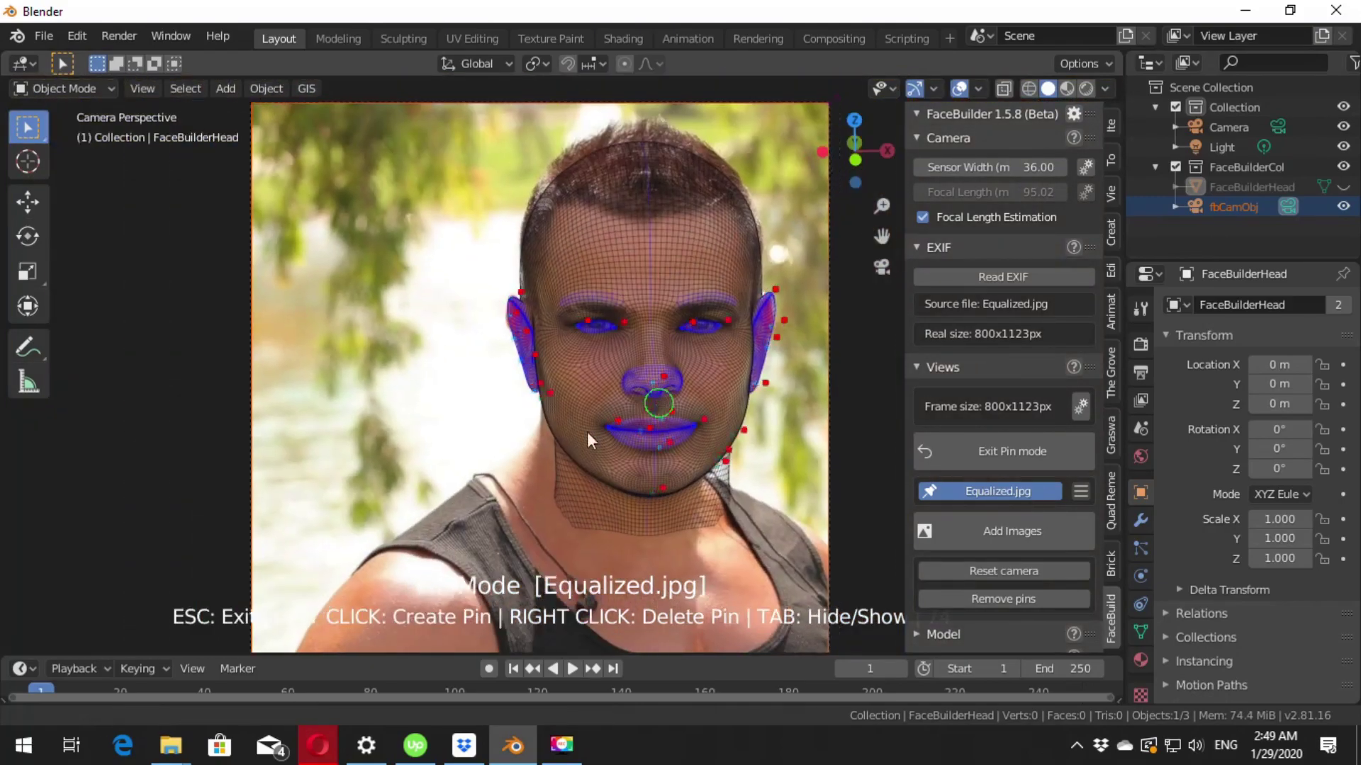
scroll(587, 432, up, 3)
scroll(576, 341, up, 6)
scroll(577, 342, up, 4)
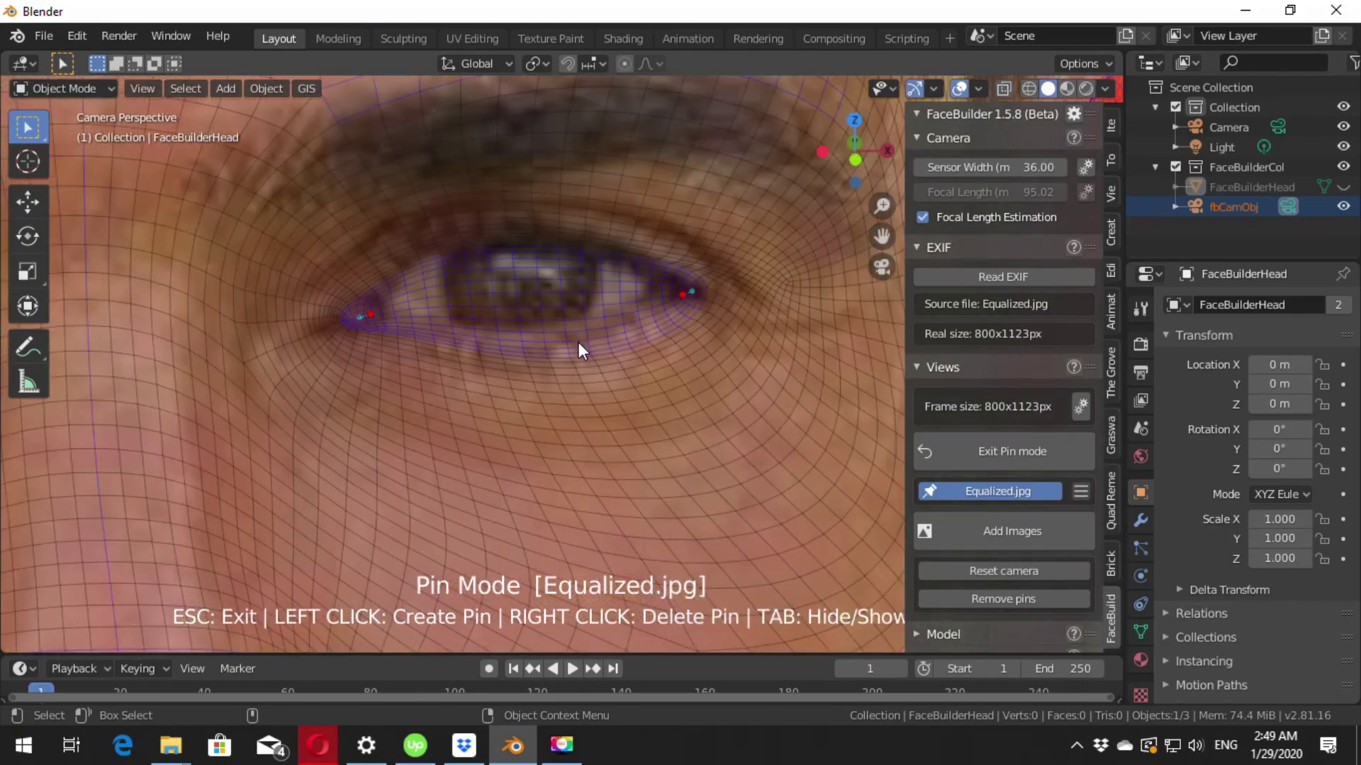
shift+middle_drag(503, 345, 528, 388)
scroll(539, 369, down, 3)
scroll(563, 333, up, 3)
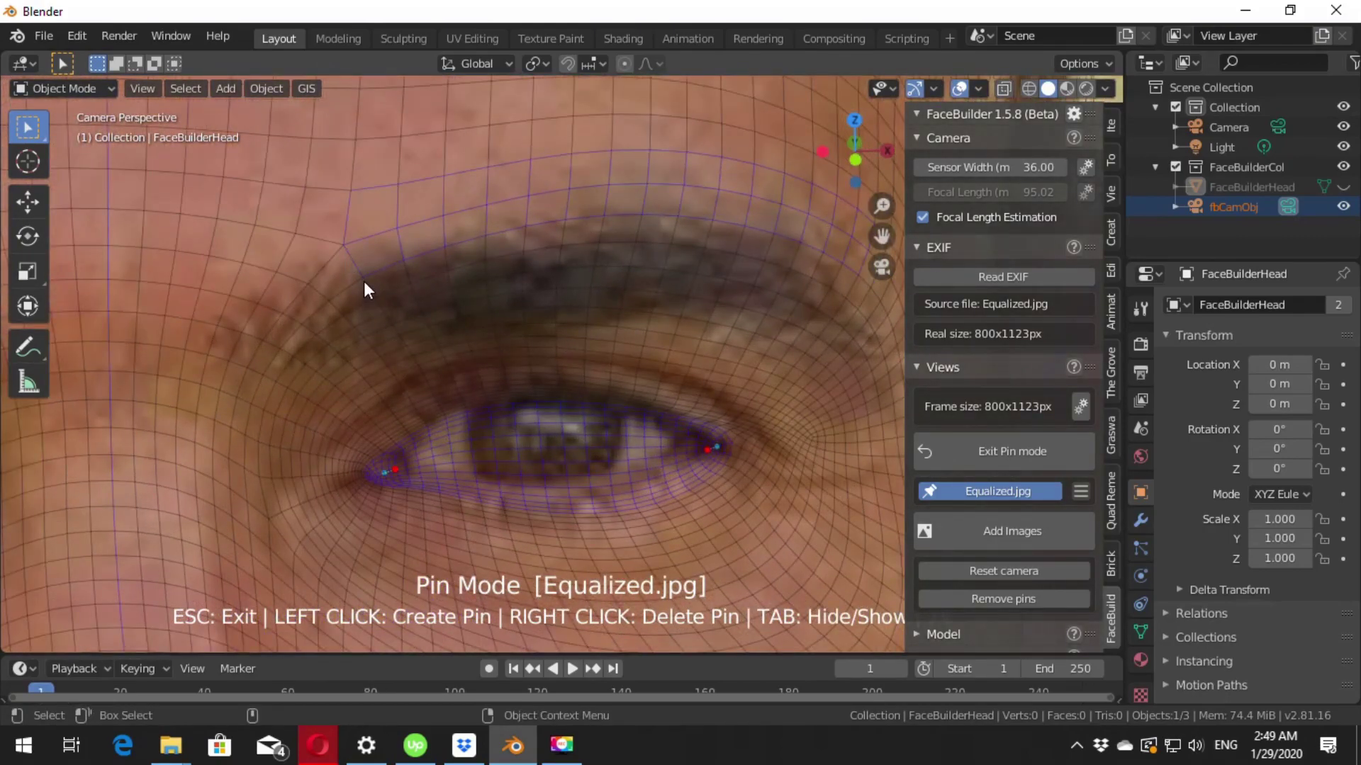
mouse_move(363, 284)
mouse_down()
mouse_move(372, 363)
mouse_move(367, 348)
mouse_up()
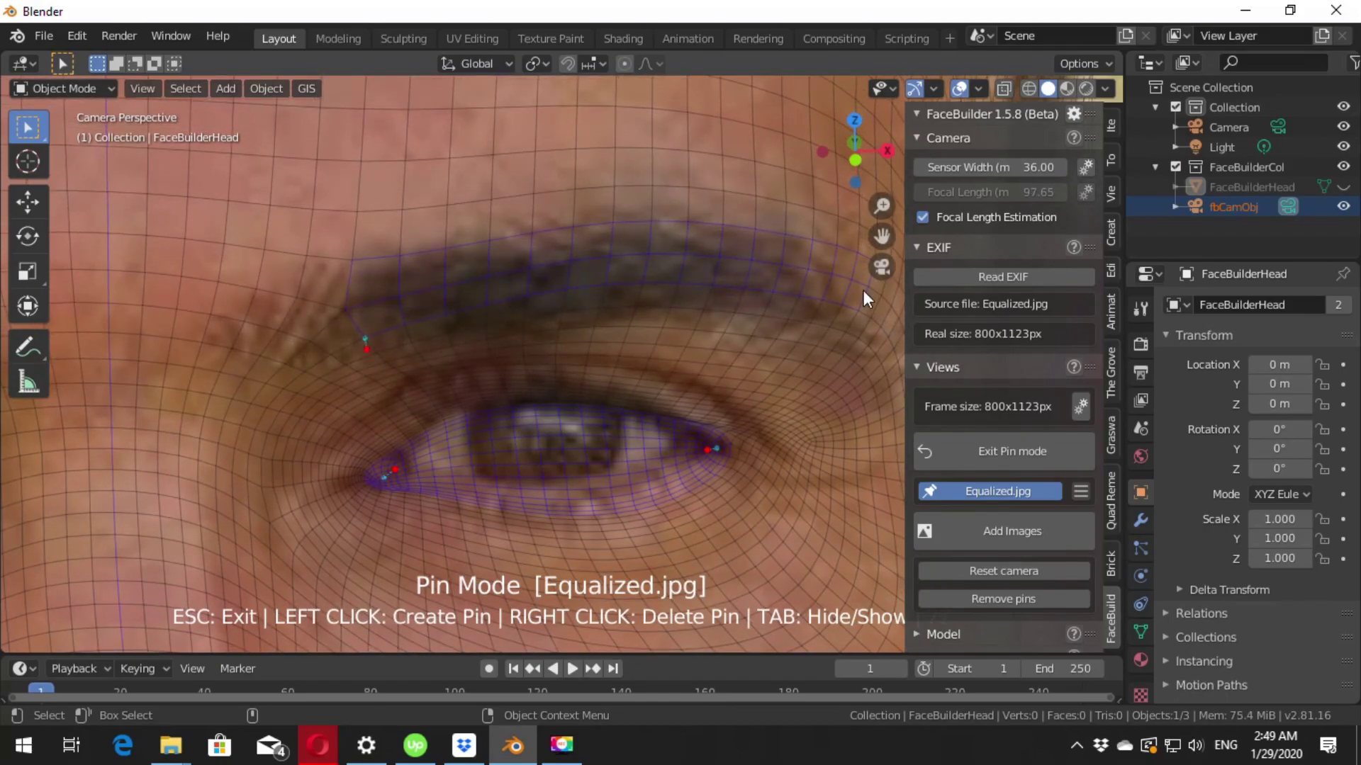
- Pin the outer end of the eyebrow to the photo's brow
drag(840, 339, 836, 328)
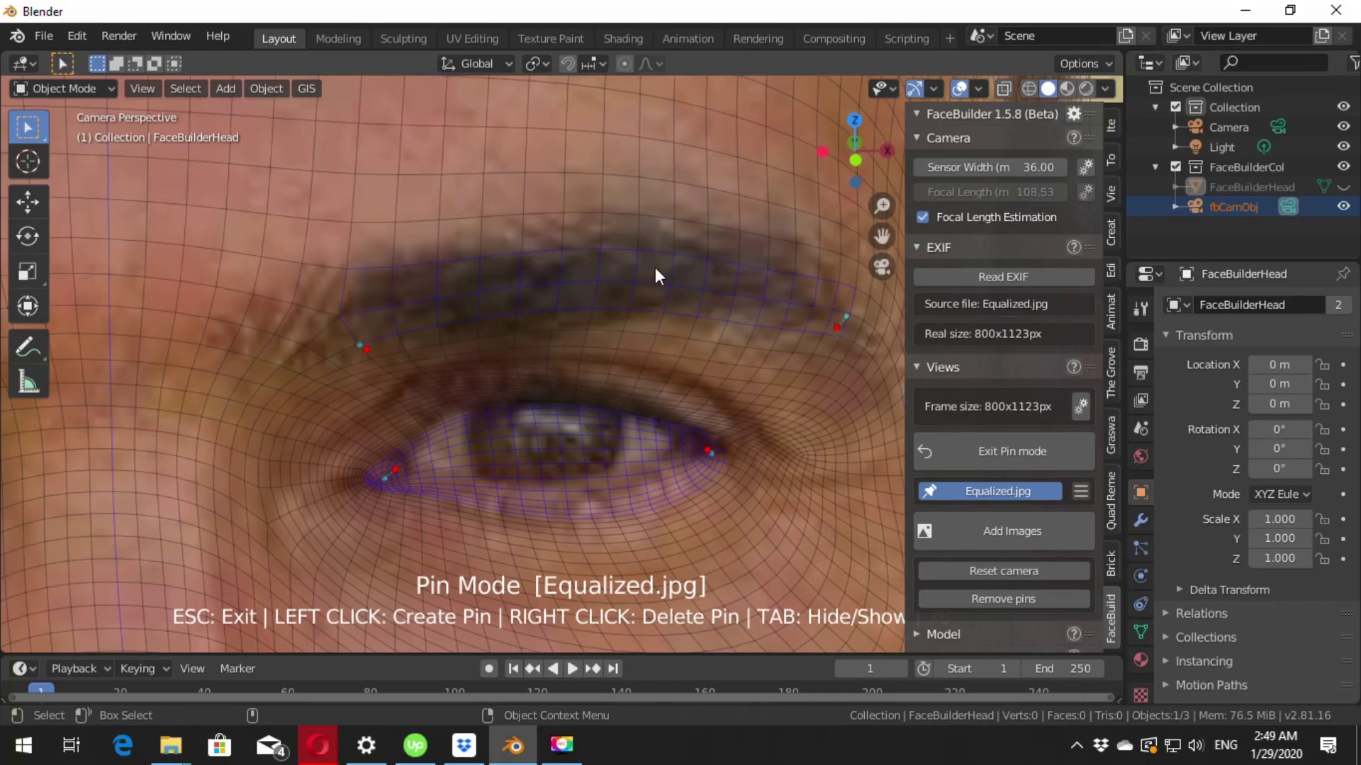
scroll(664, 228, down, 2)
scroll(577, 296, down, 3)
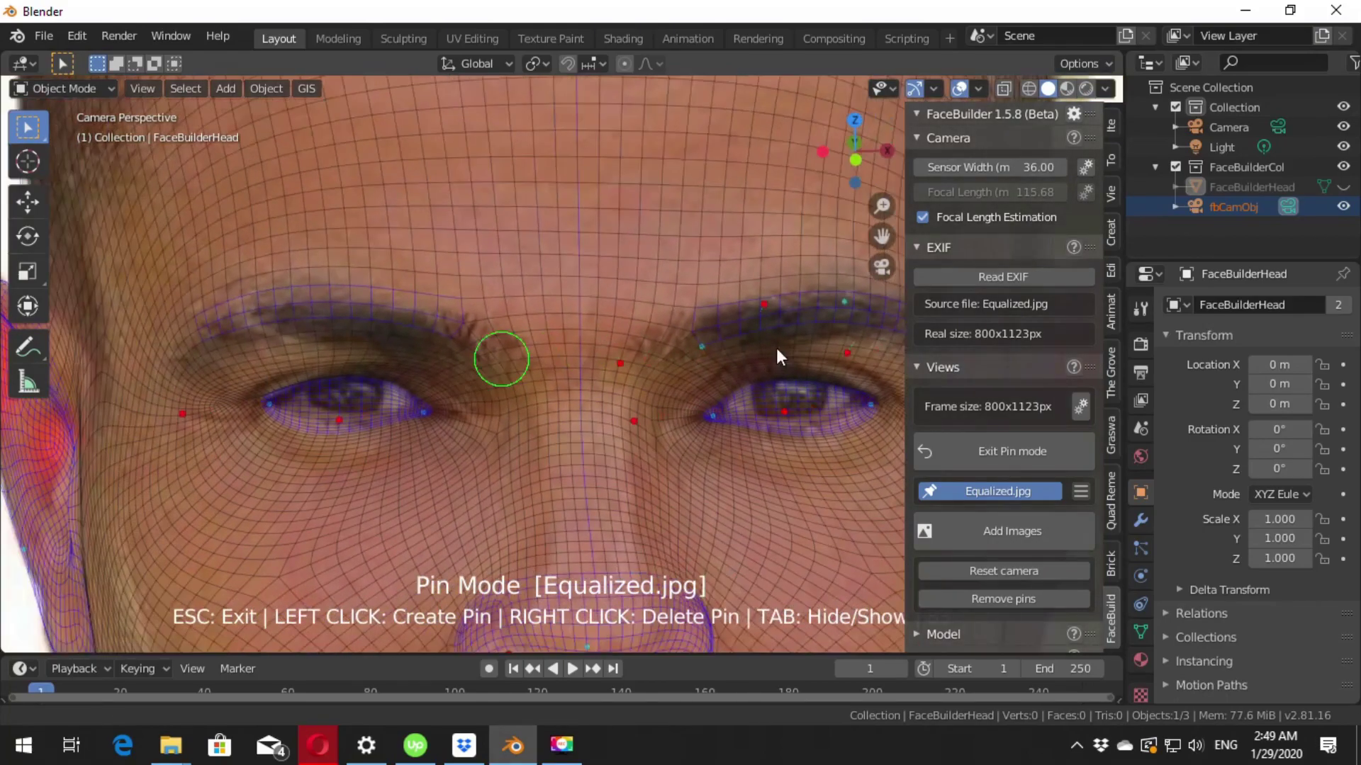
scroll(314, 342, up, 2)
scroll(460, 321, up, 2)
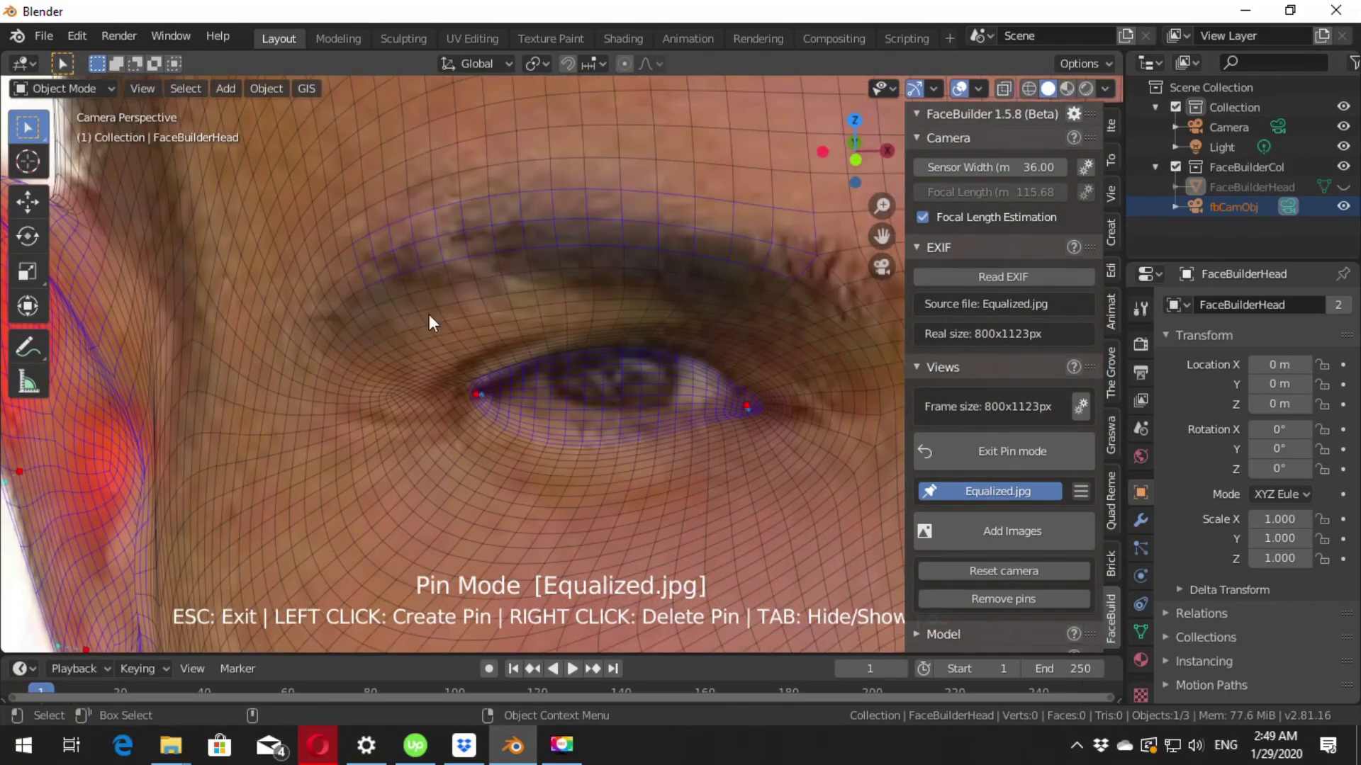
scroll(650, 360, down, 5)
scroll(614, 347, up, 1)
scroll(664, 372, up, 1)
scroll(532, 338, up, 1)
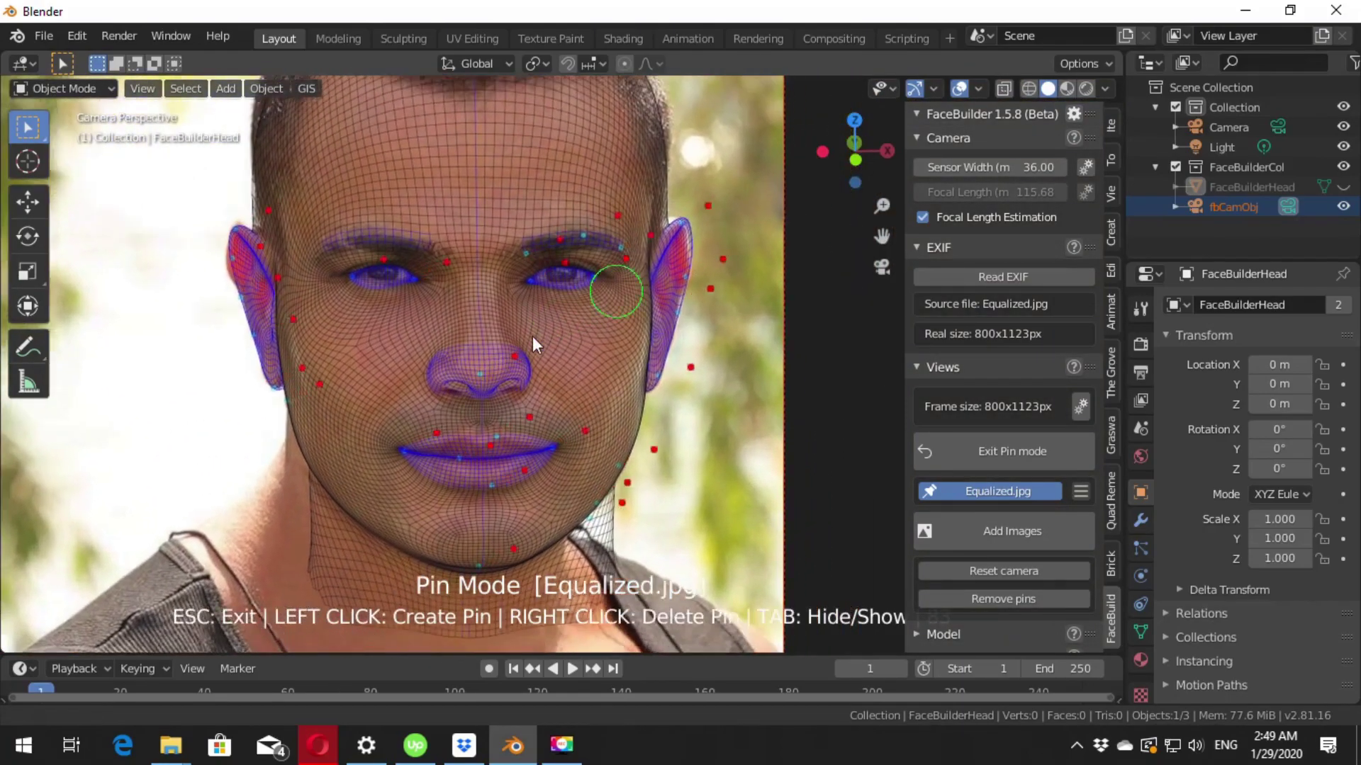
scroll(431, 295, down, 1)
scroll(522, 435, up, 2)
scroll(495, 404, up, 3)
scroll(368, 375, up, 2)
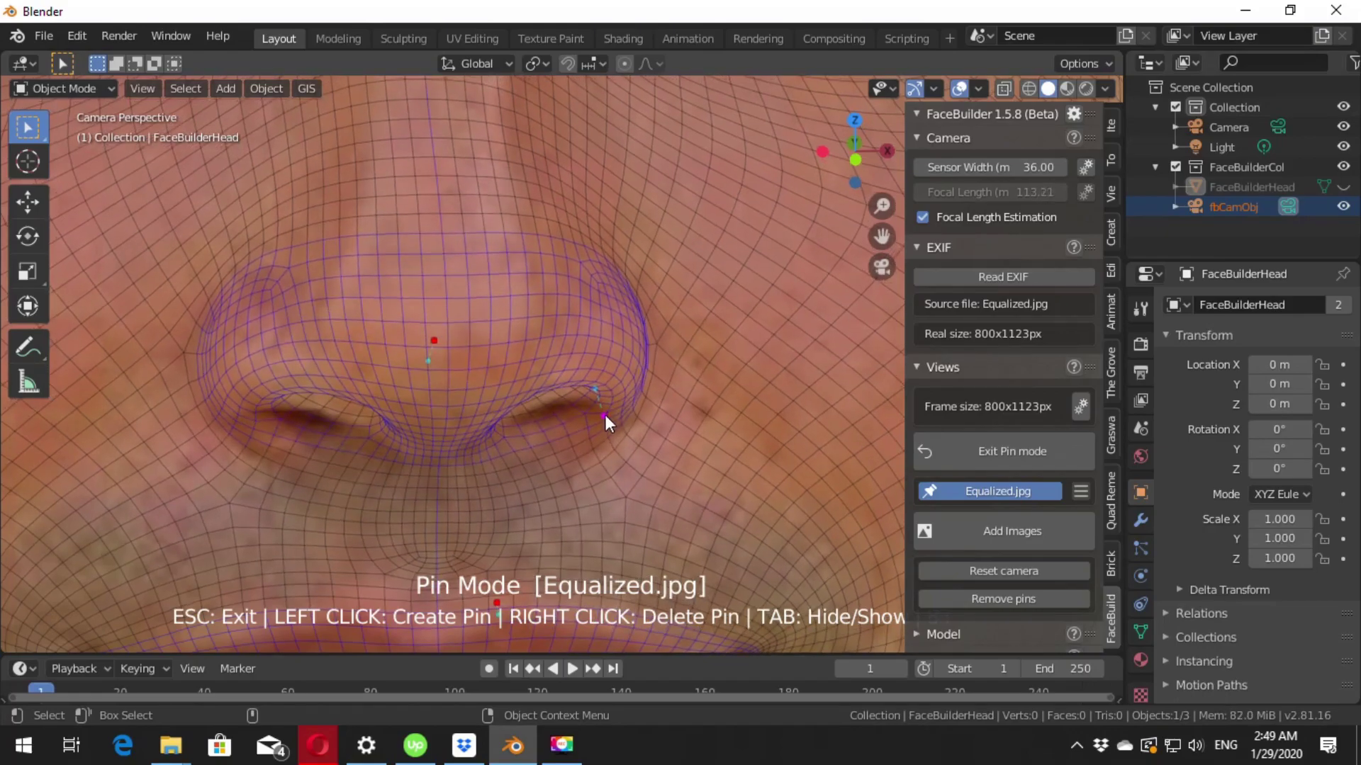
- Pin the right and left nostrils and the upper-left side of the nose to the photo
drag(605, 415, 608, 451)
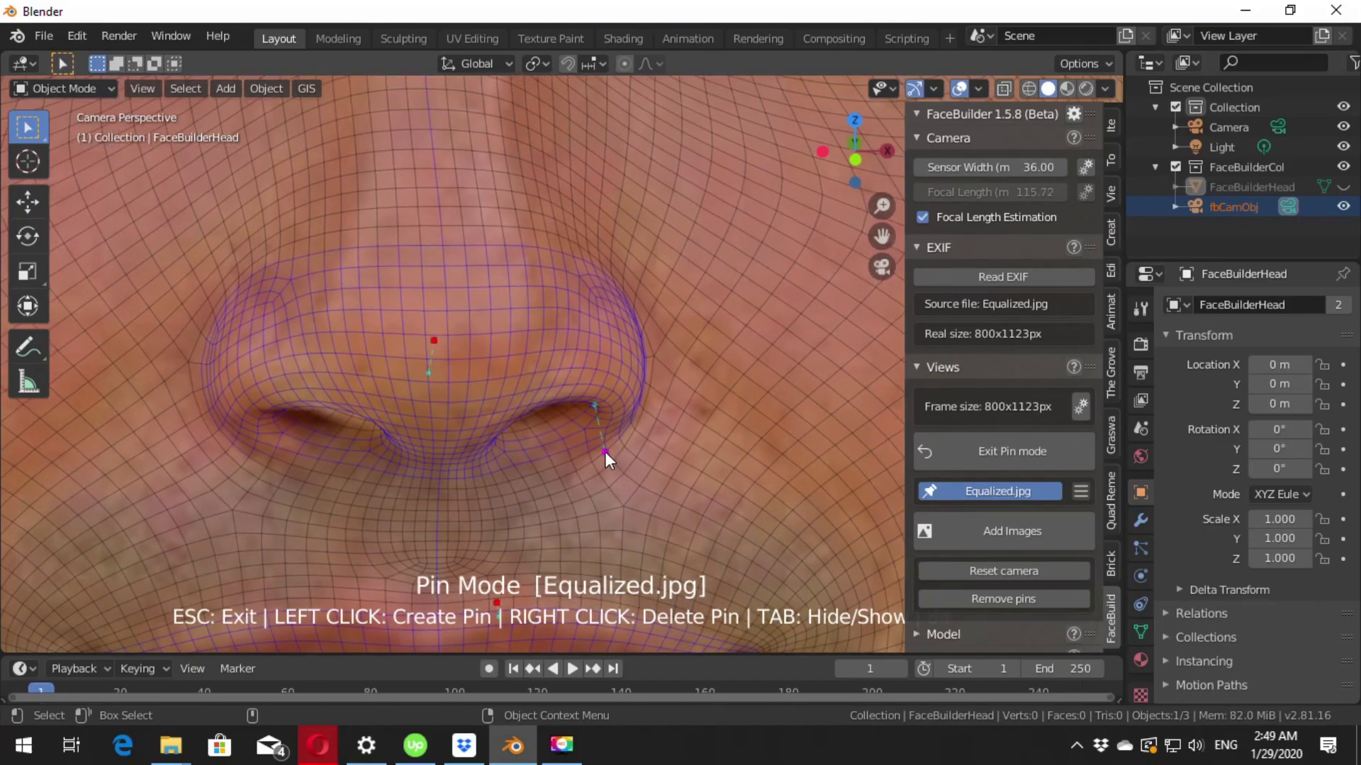
shift+middle_drag(286, 434, 444, 414)
drag(329, 416, 337, 419)
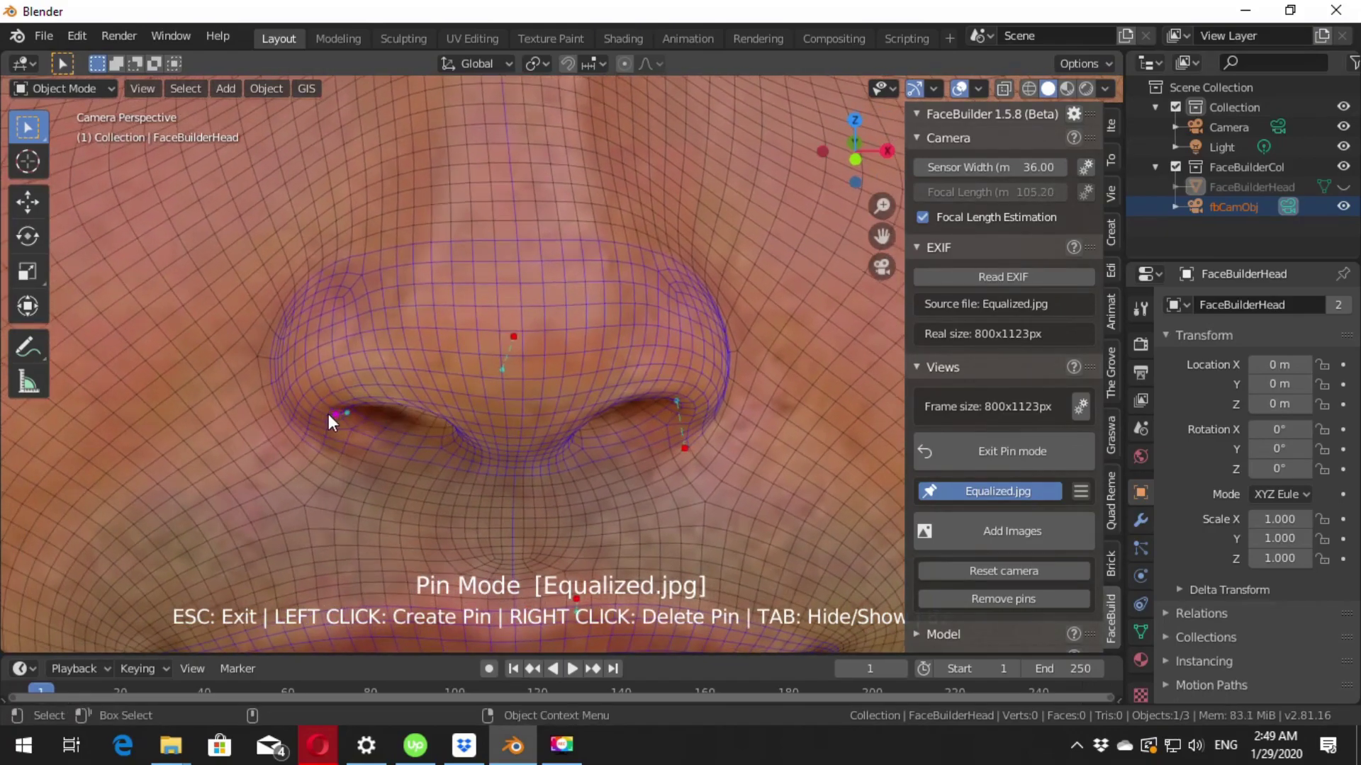
click(431, 424)
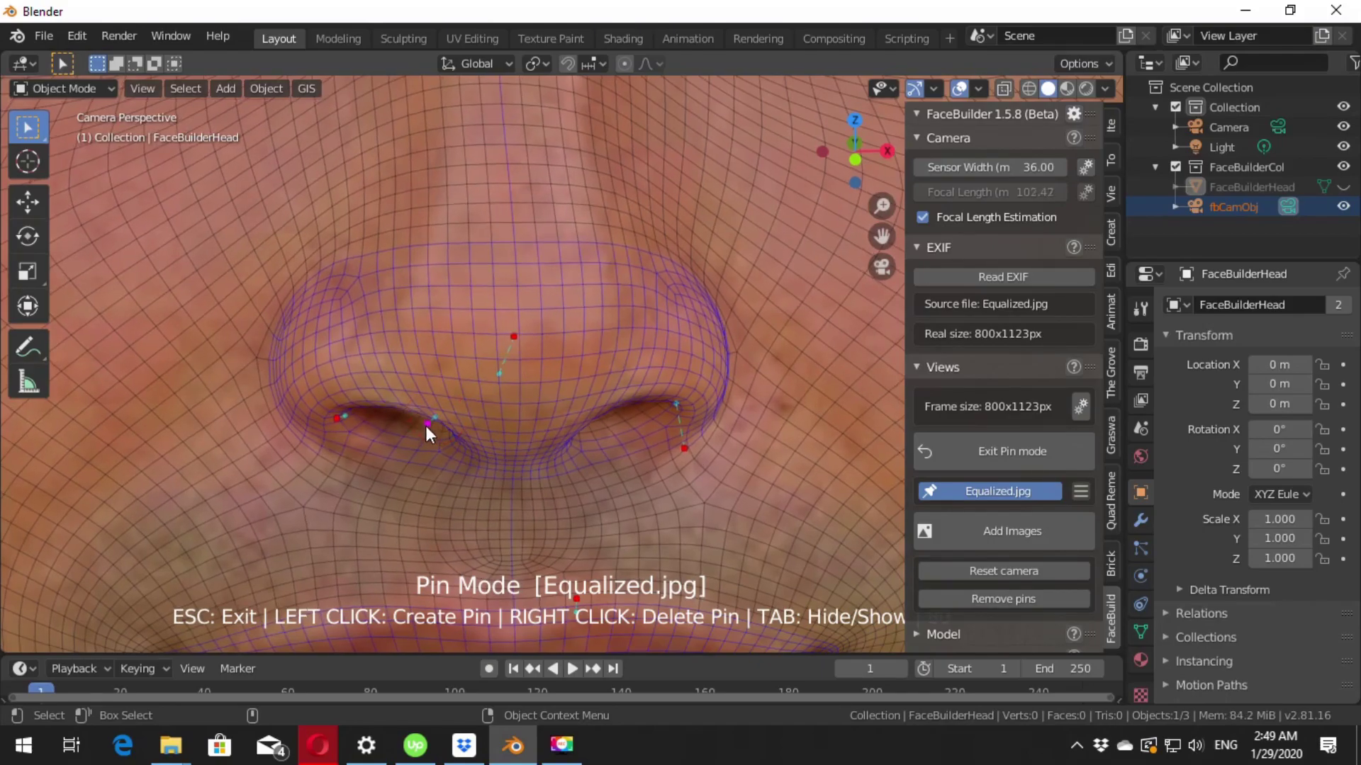
scroll(560, 360, down, 3)
scroll(560, 360, down, 5)
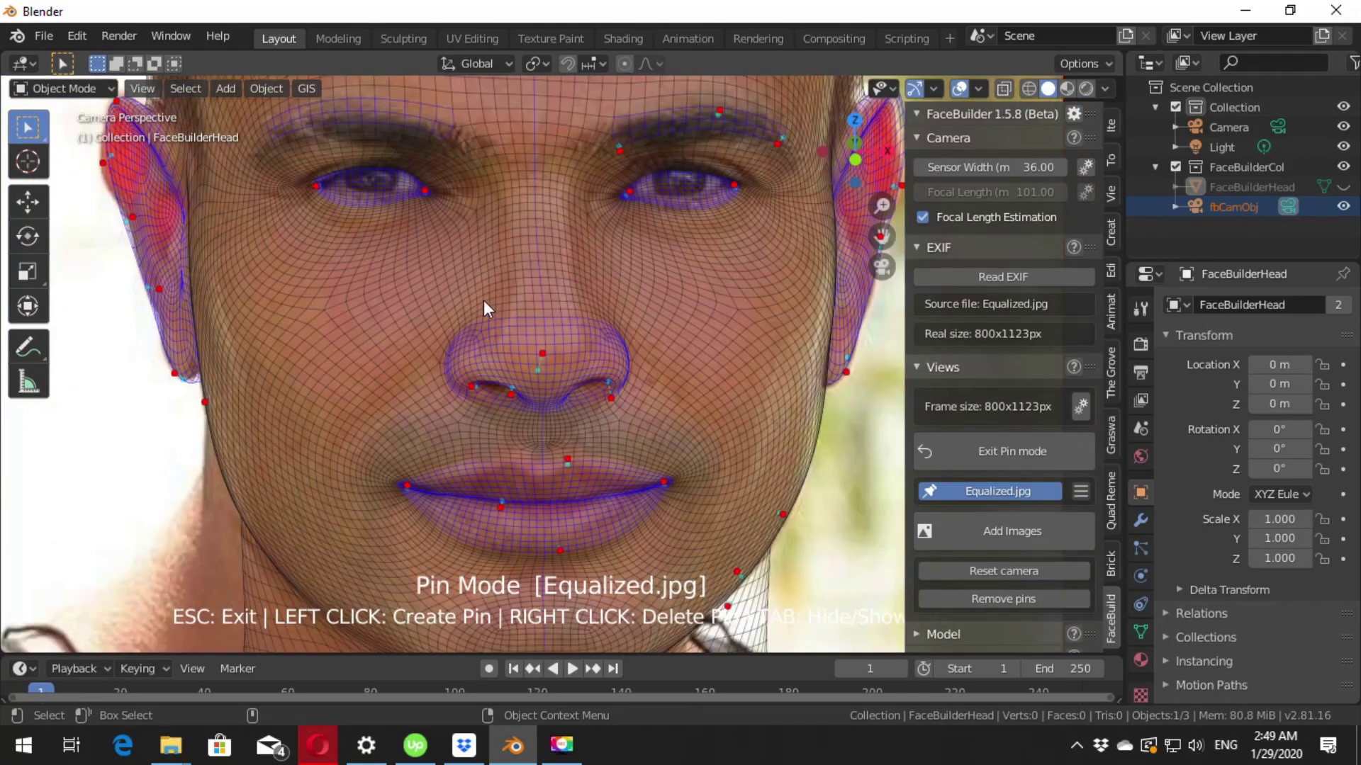
scroll(483, 299, up, 6)
drag(370, 293, 381, 313)
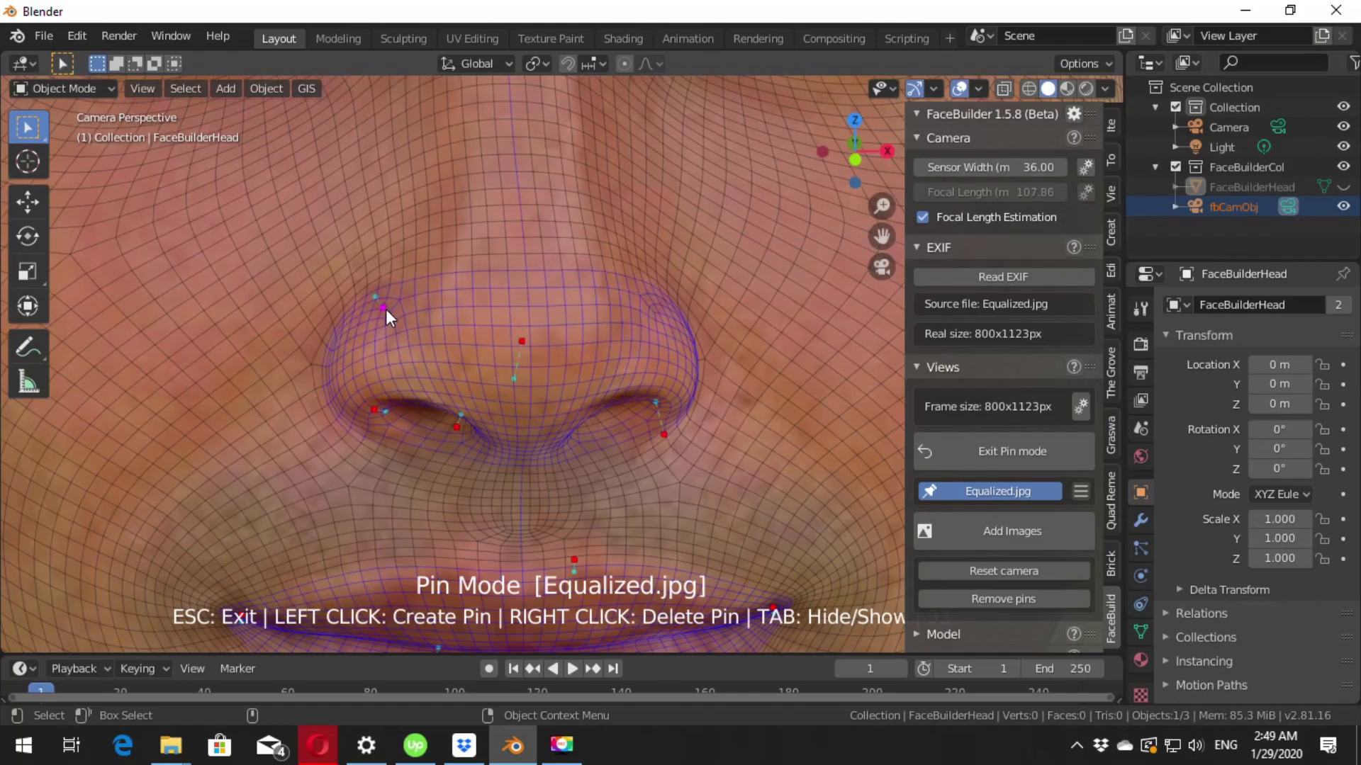
scroll(602, 348, down, 4)
- Exit Pin mode and select the FaceBuilderHead mesh in a frontal view
key(Escape)
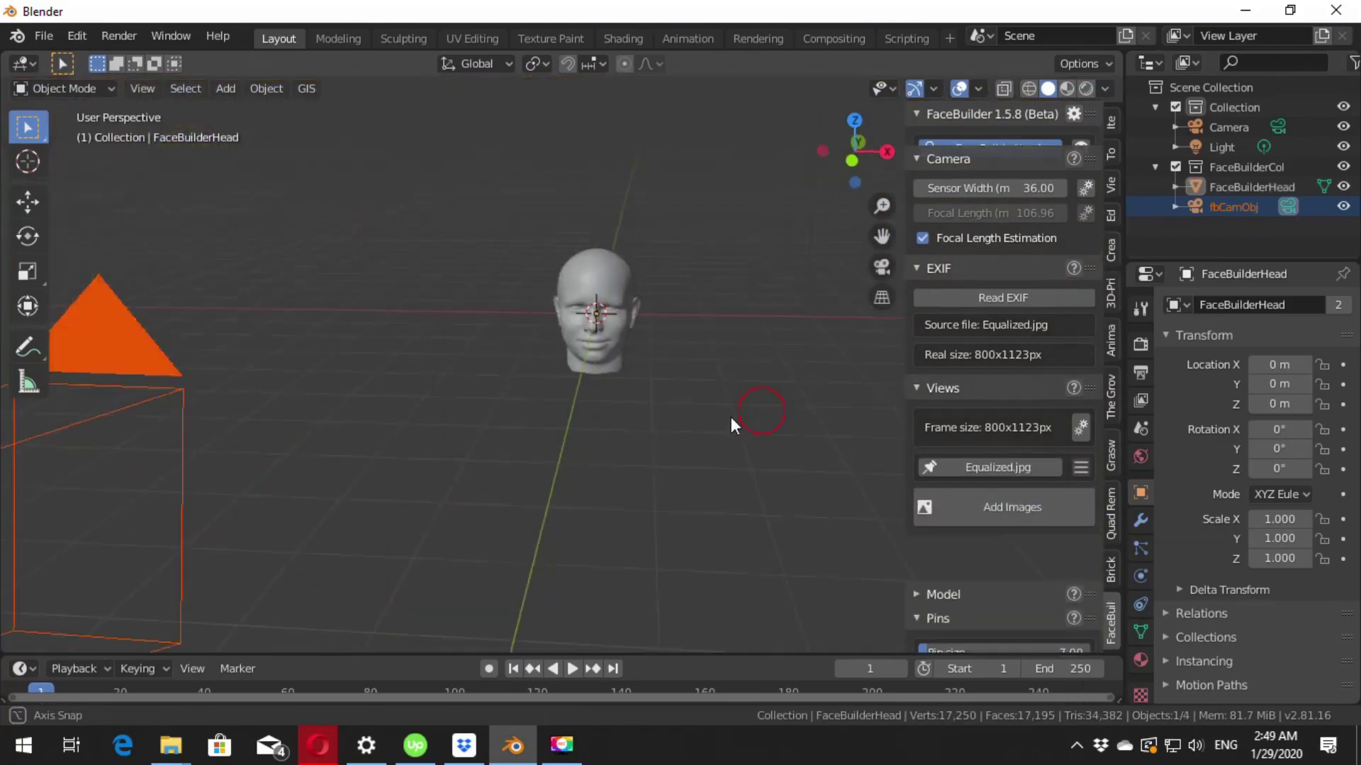
mouse_move(730, 417)
middle_down()
mouse_move(638, 372)
mouse_move(708, 376)
mouse_move(570, 364)
mouse_move(610, 288)
middle_up()
click(632, 366)
scroll(632, 366, up, 4)
scroll(632, 366, up, 3)
mouse_move(632, 366)
middle_down()
mouse_move(713, 354)
mouse_move(662, 365)
middle_up()
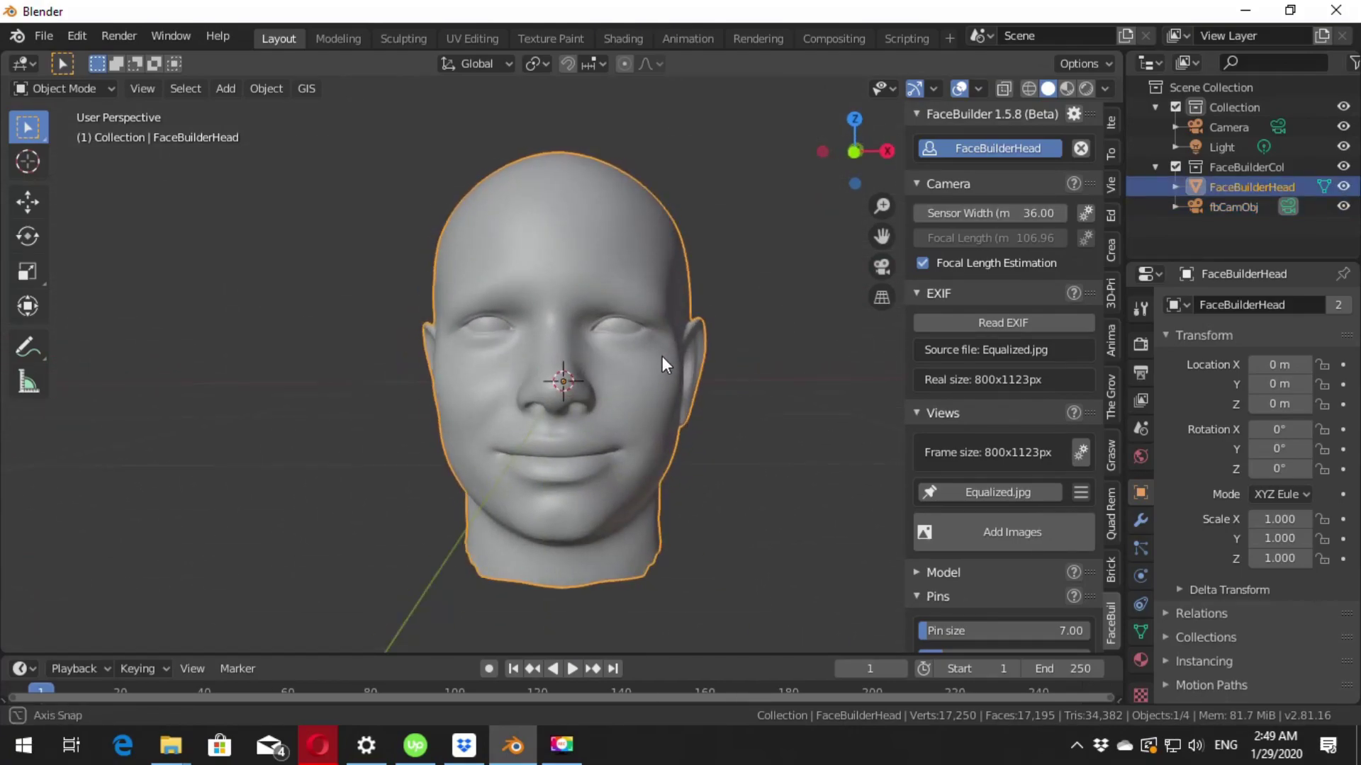
- Create a 2048×2048 texture for the head from Equalized.jpg
scroll(986, 530, down, 5)
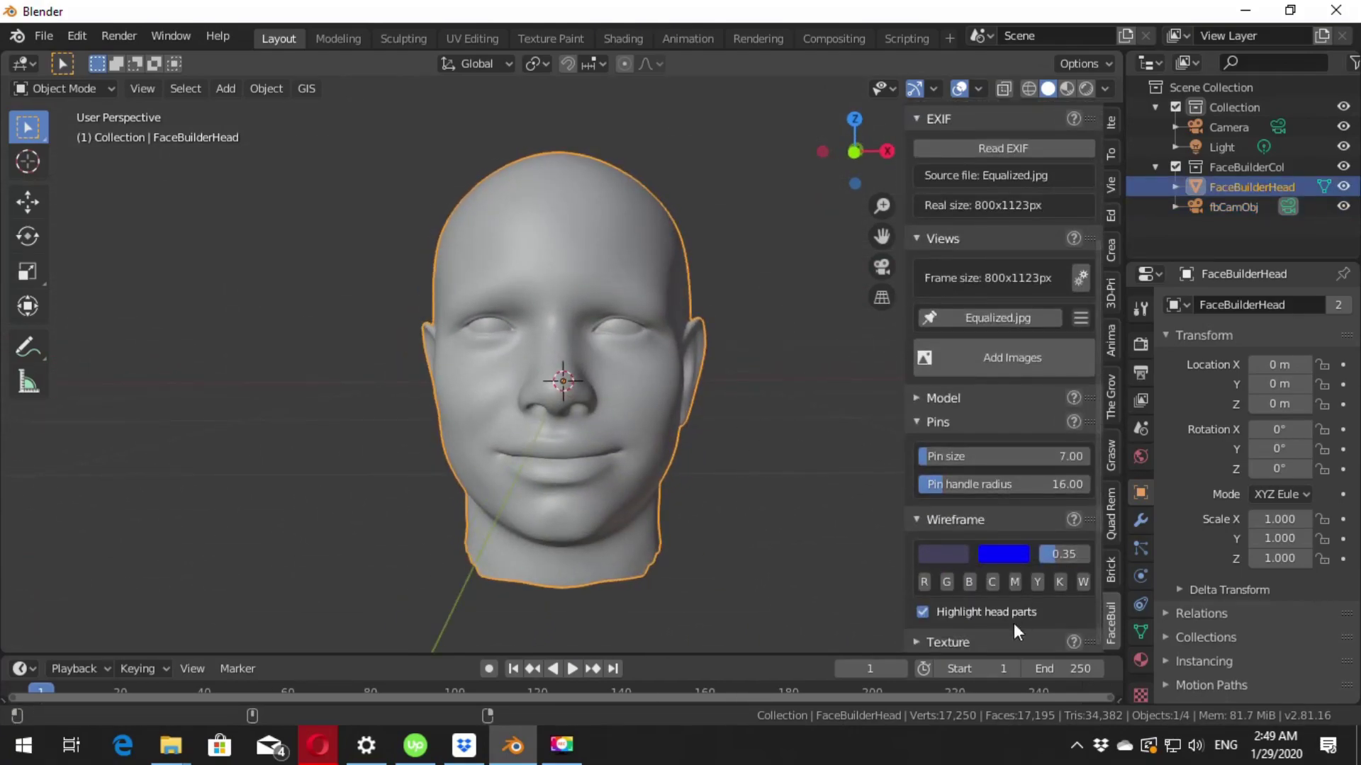
scroll(984, 565, down, 8)
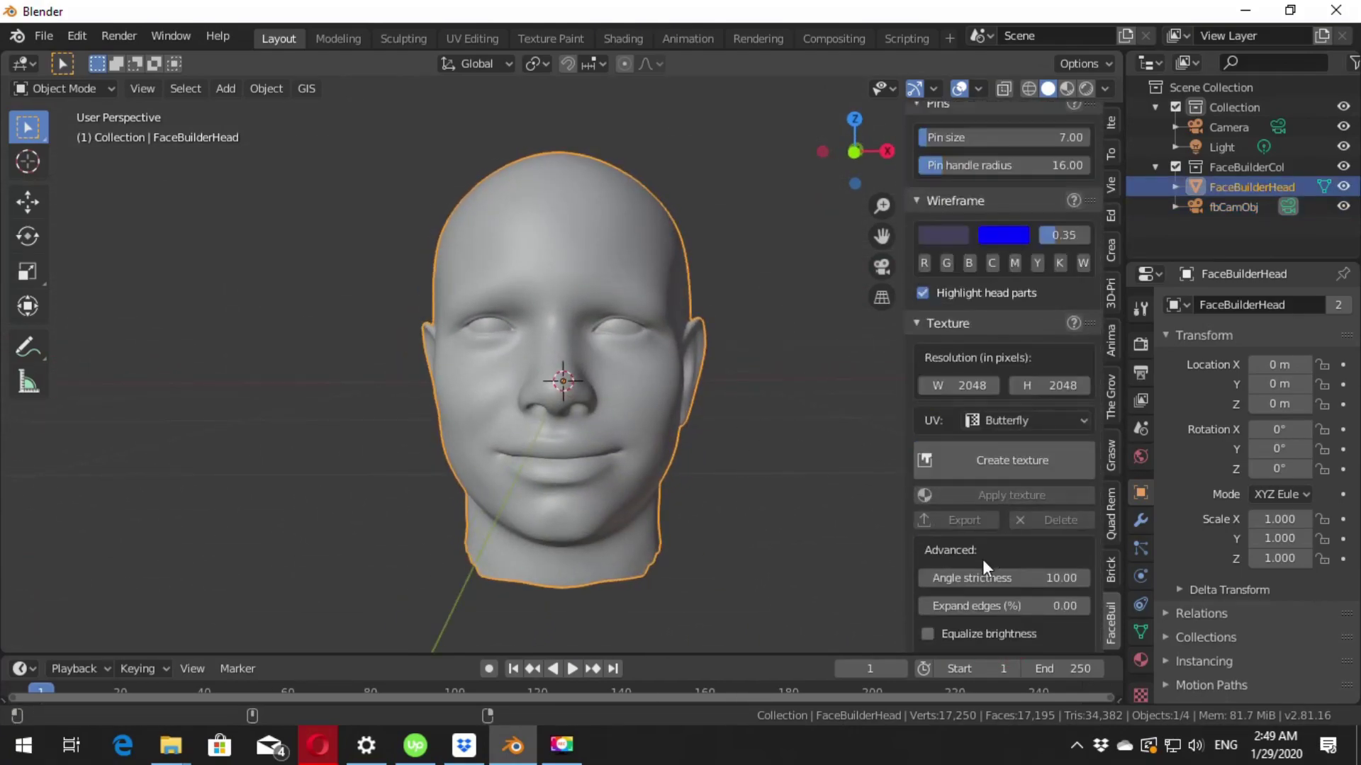
click(1020, 471)
click(974, 623)
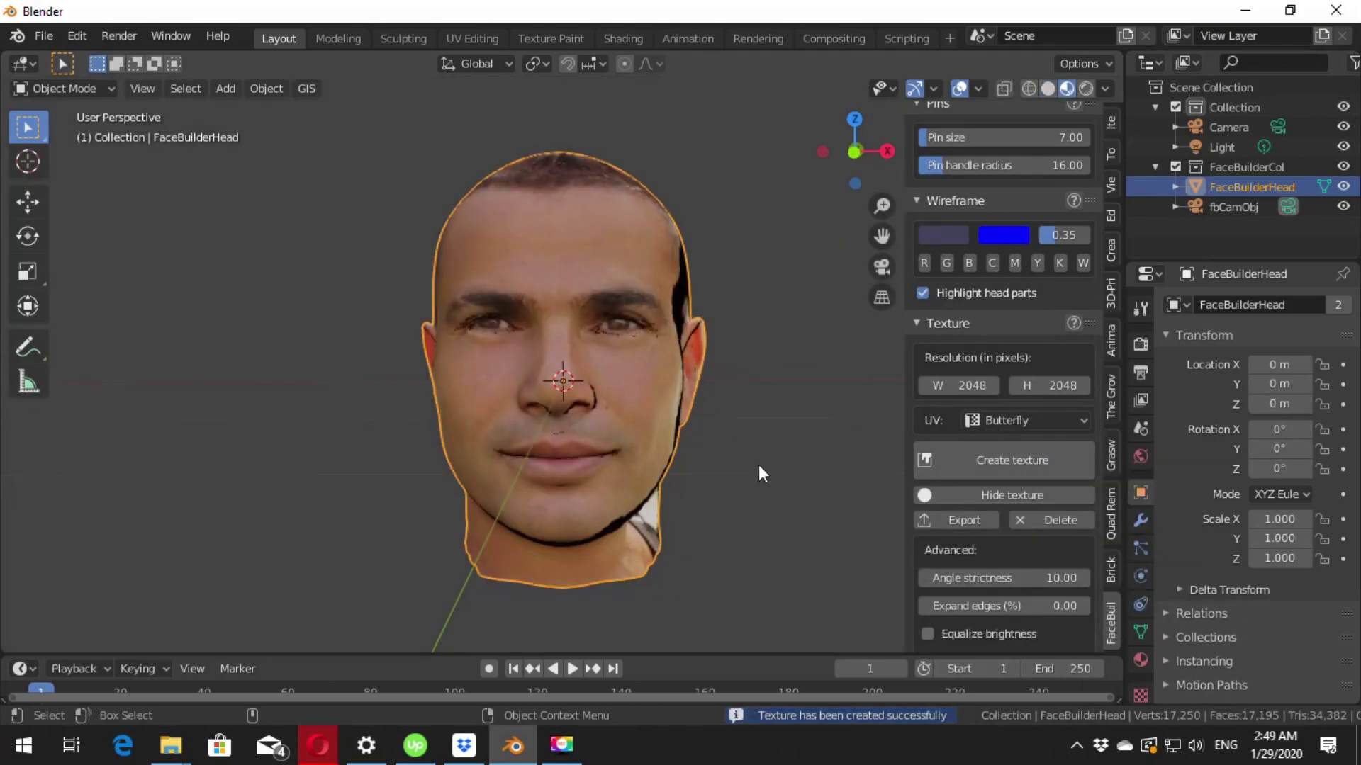
- Set Expand edges to 100% and start regenerating the texture from the photo
mouse_move(713, 444)
middle_down()
mouse_move(718, 460)
mouse_move(653, 449)
middle_up()
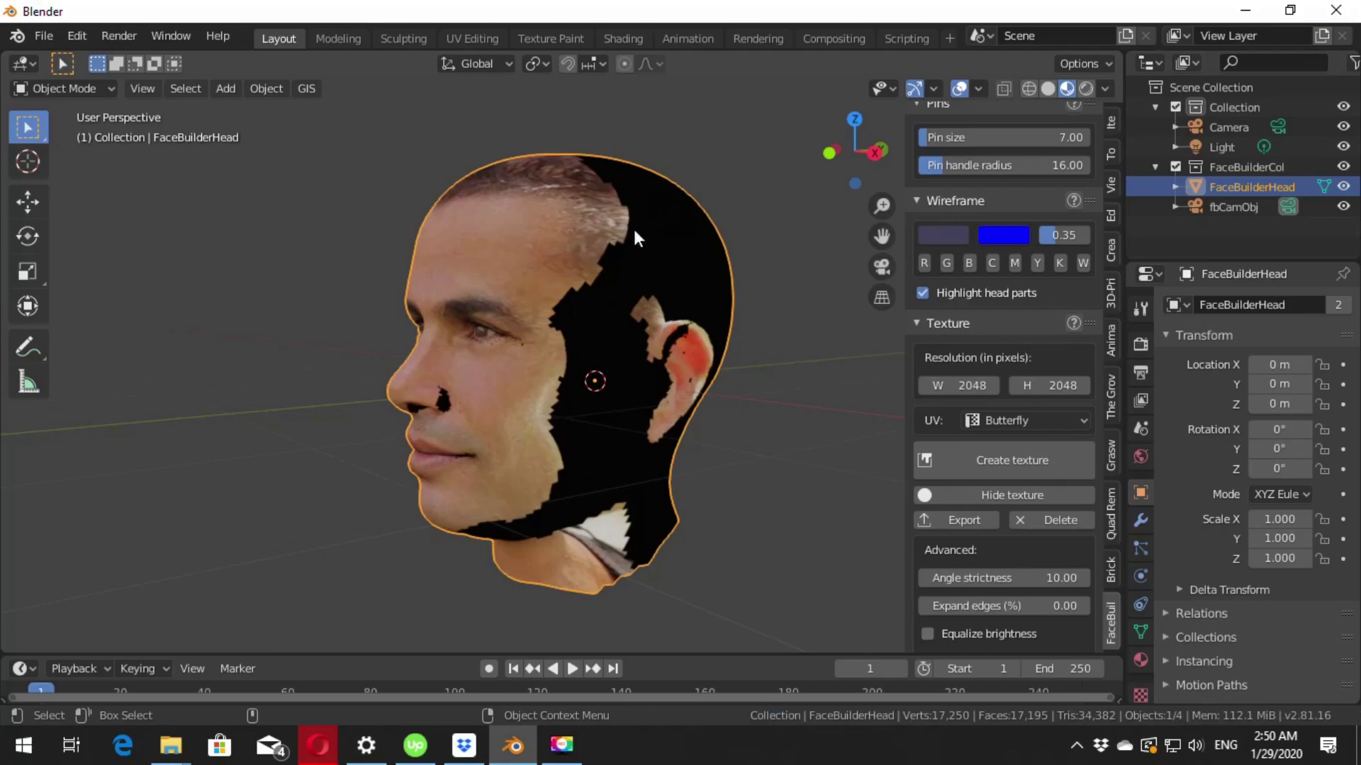
middle_drag(482, 539, 684, 299)
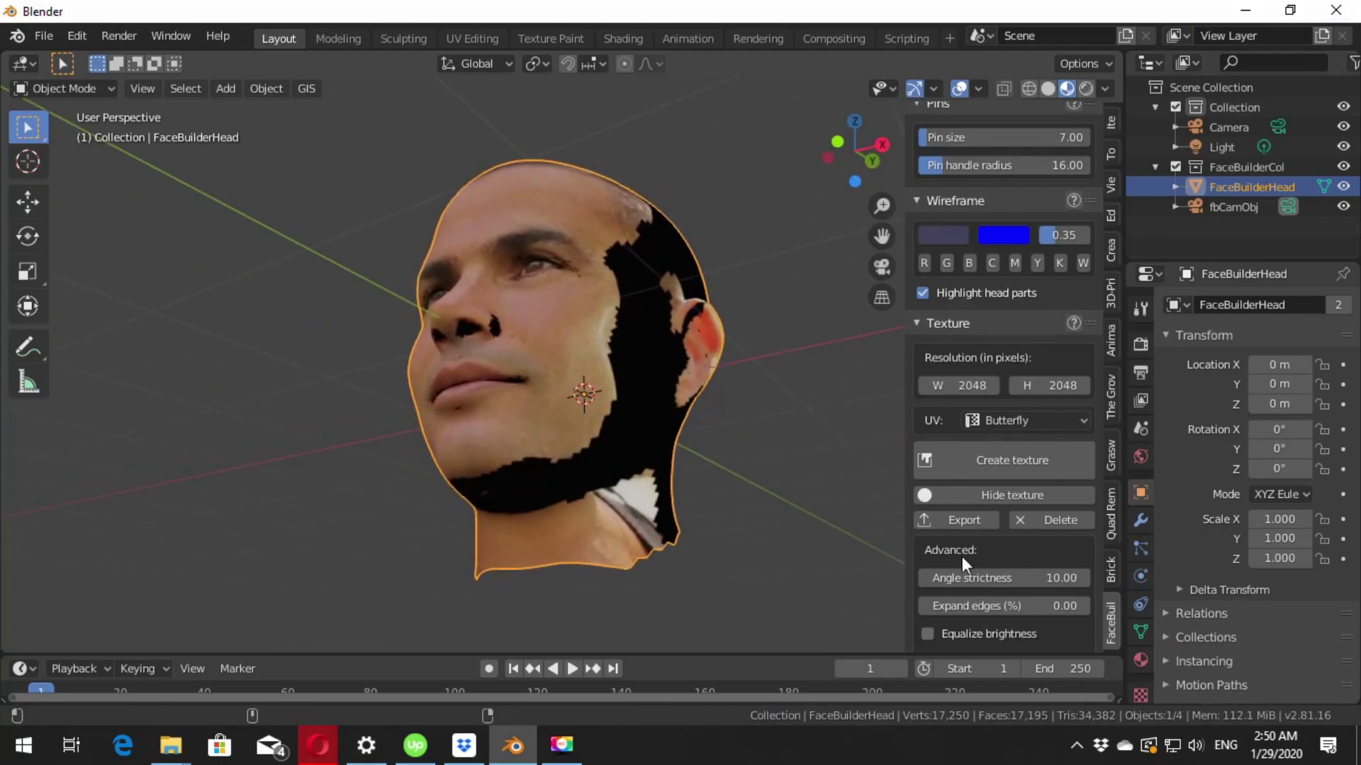
scroll(963, 555, down, 1)
mouse_move(1058, 571)
mouse_down()
mouse_move(1084, 571)
mouse_move(1012, 576)
mouse_up()
click(1012, 577)
text(100)
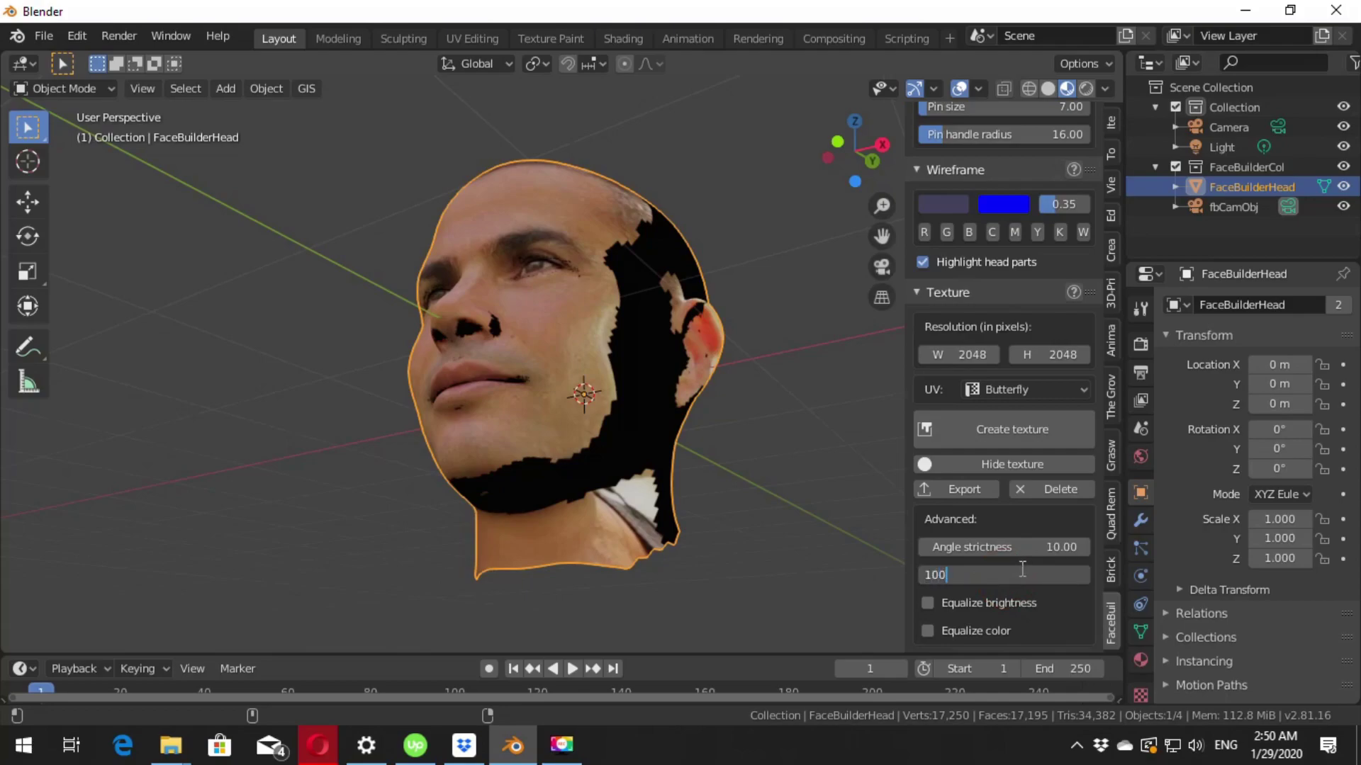
key(Return)
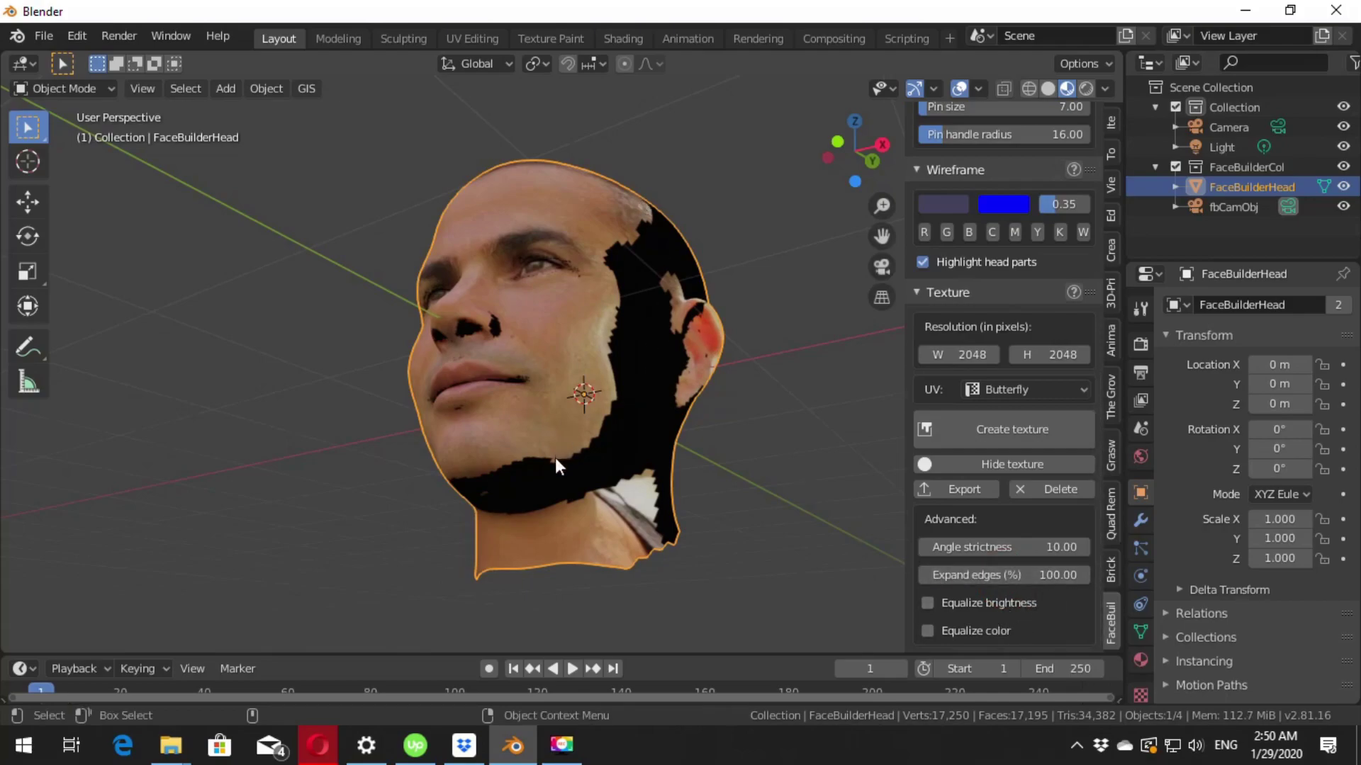
mouse_move(588, 293)
middle_down()
mouse_move(594, 319)
mouse_move(599, 290)
middle_up()
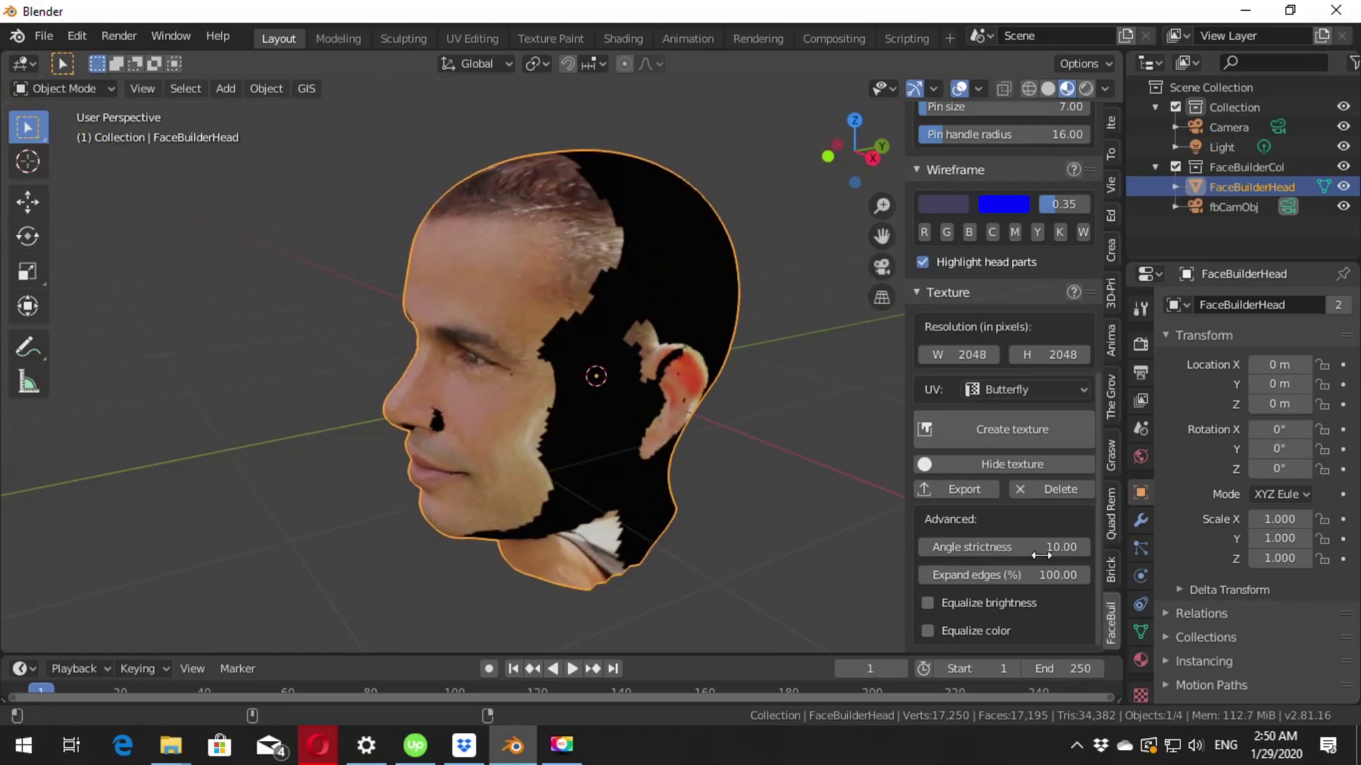
click(999, 434)
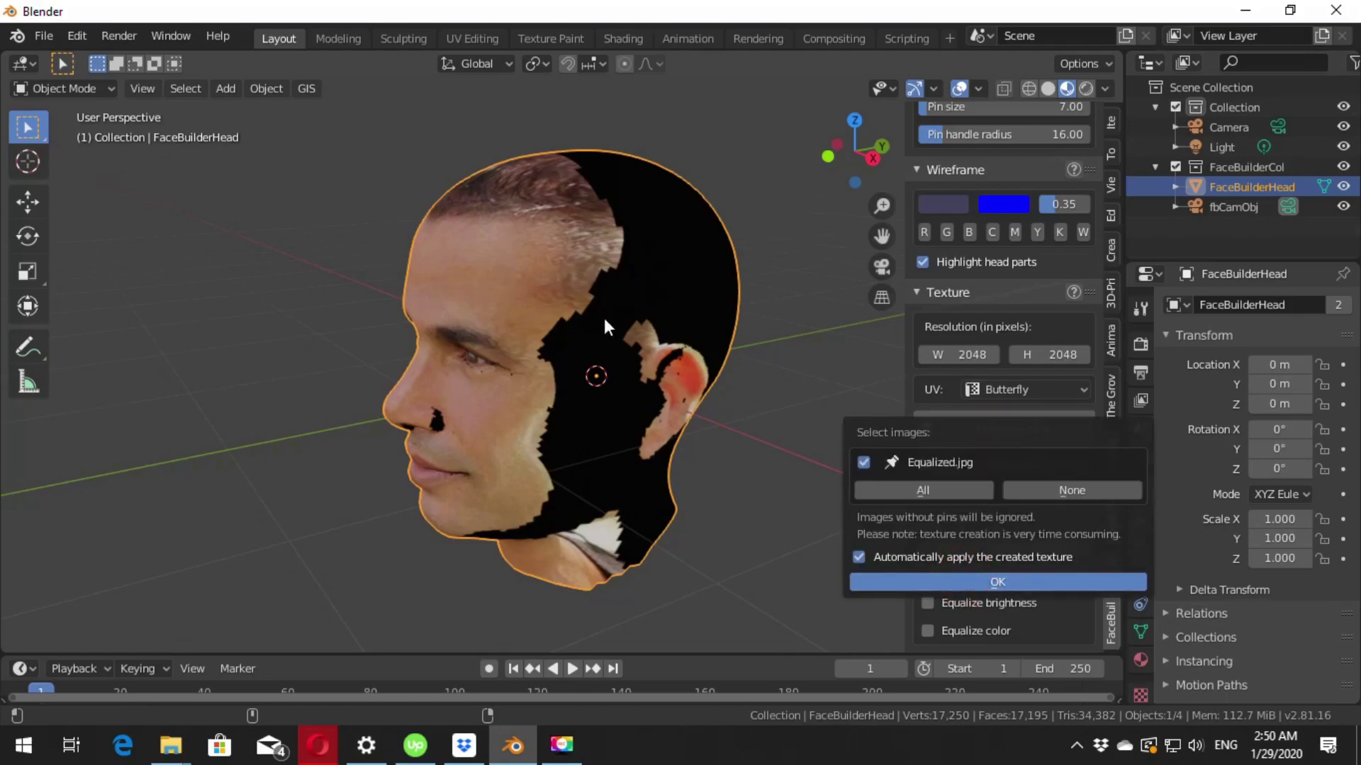
- Confirm the texture rebuild and orbit from profile to three-quarter views to inspect it
key(Return)
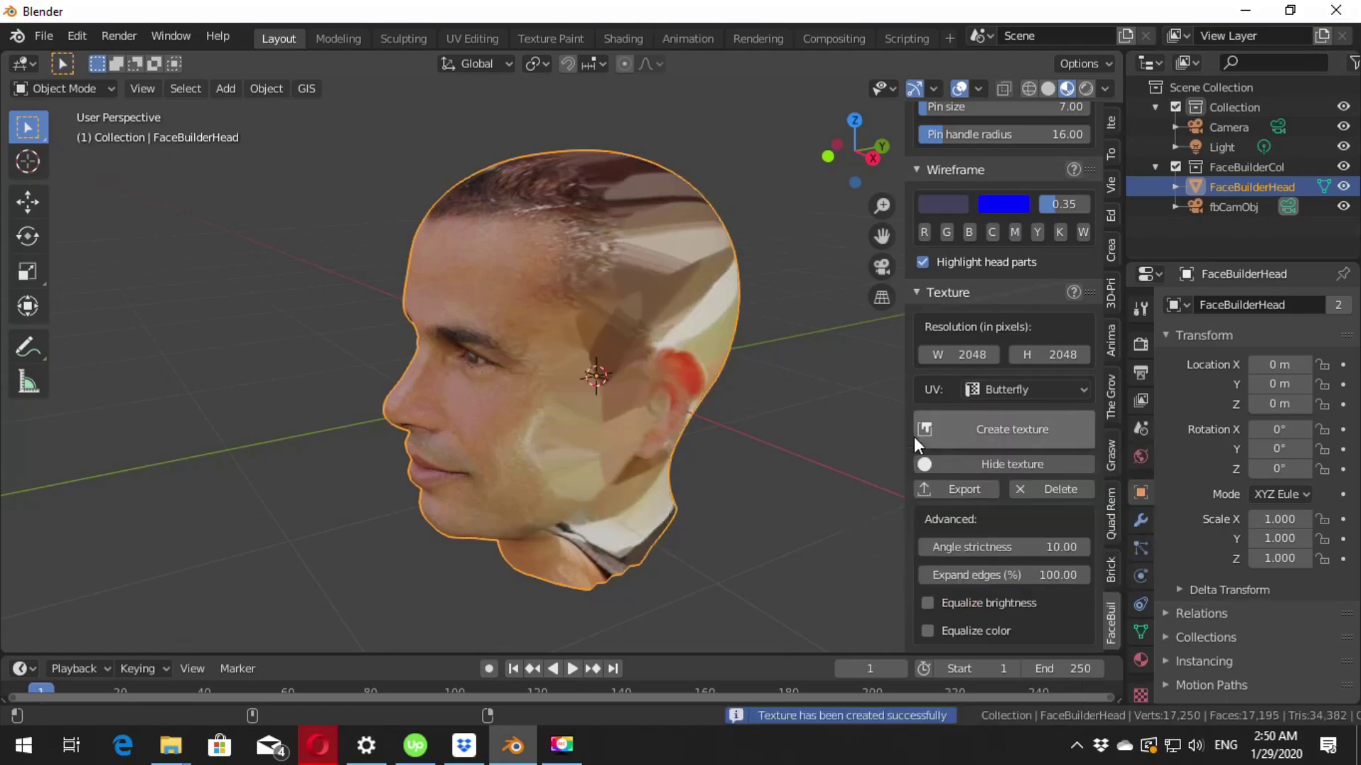
mouse_move(693, 489)
middle_down()
mouse_move(945, 460)
mouse_move(587, 430)
mouse_move(719, 465)
mouse_move(610, 443)
middle_up()
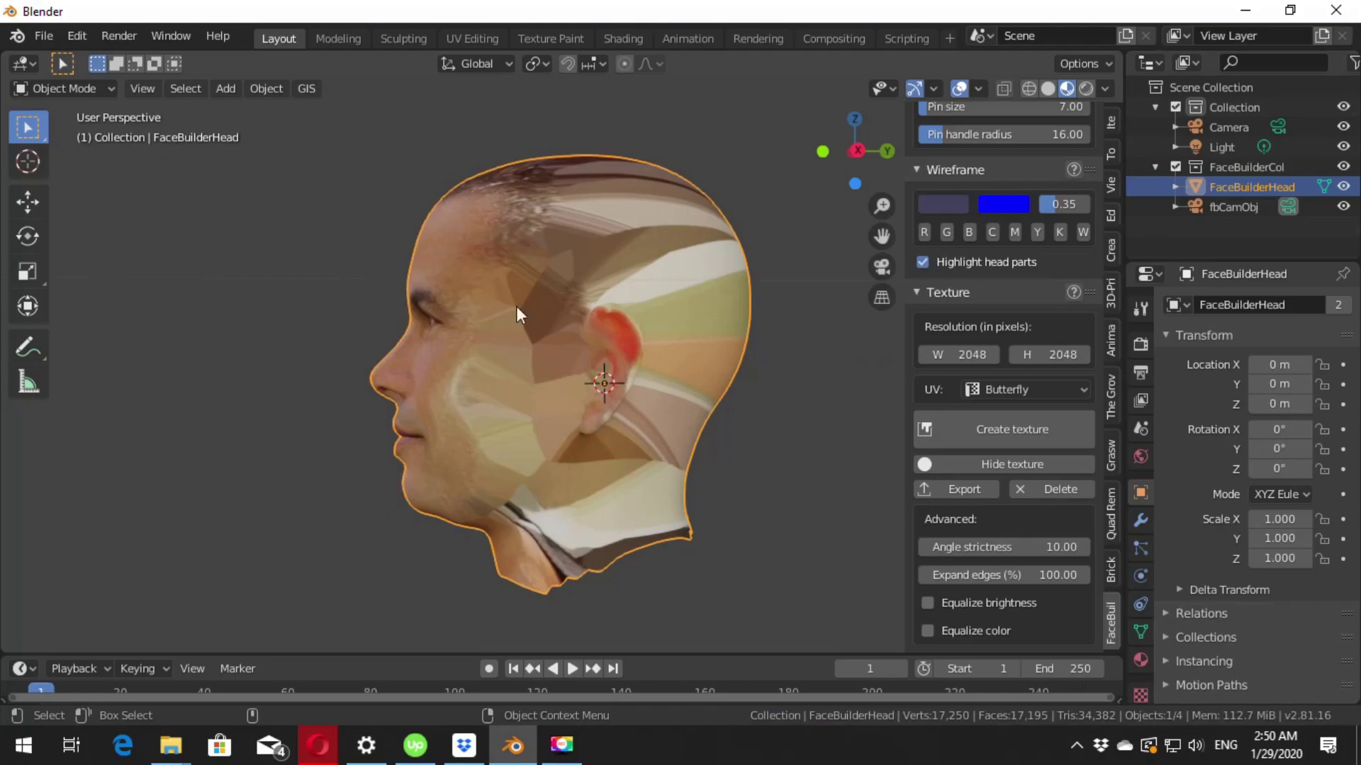
mouse_move(516, 265)
middle_down()
mouse_move(708, 300)
mouse_move(739, 358)
mouse_move(703, 363)
mouse_move(691, 400)
middle_up()
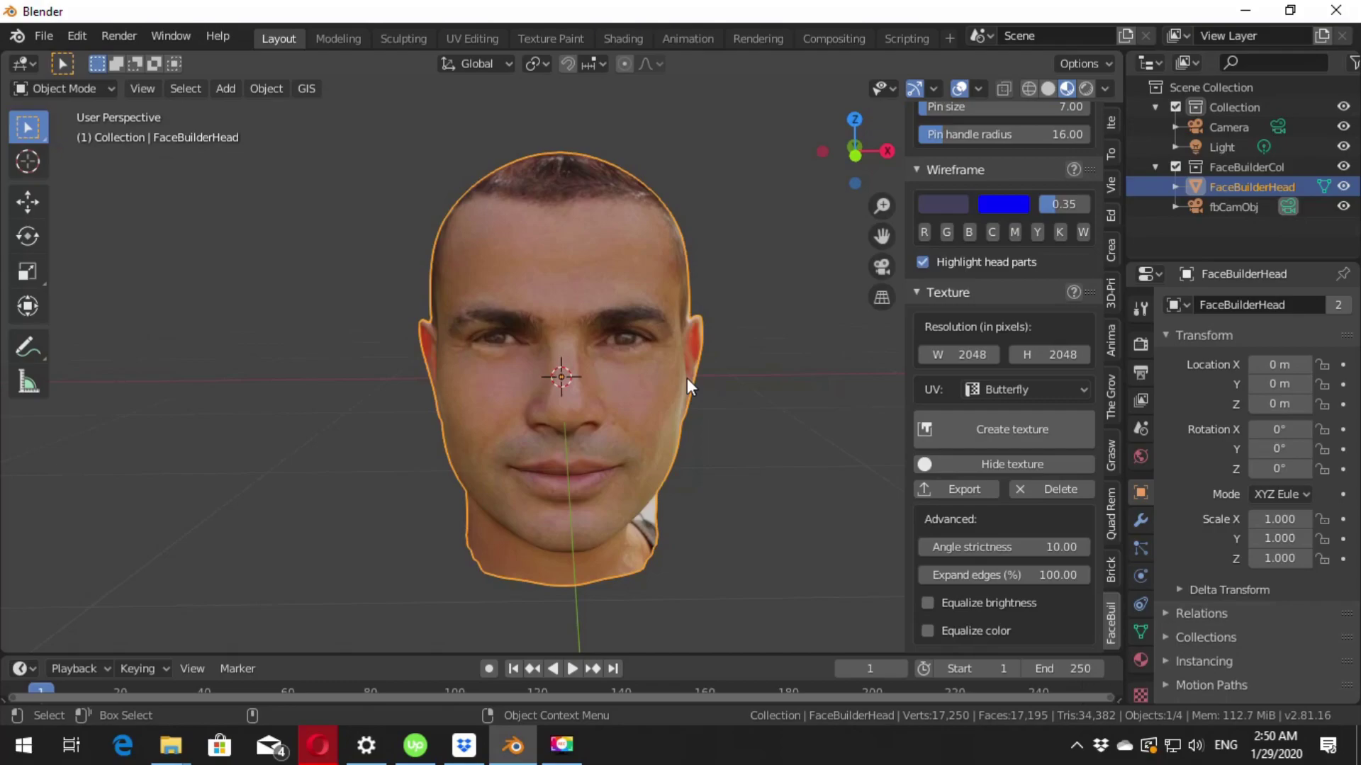
mouse_move(687, 377)
middle_down()
mouse_move(655, 346)
mouse_move(587, 381)
mouse_move(621, 400)
mouse_move(597, 454)
mouse_move(642, 390)
middle_up()
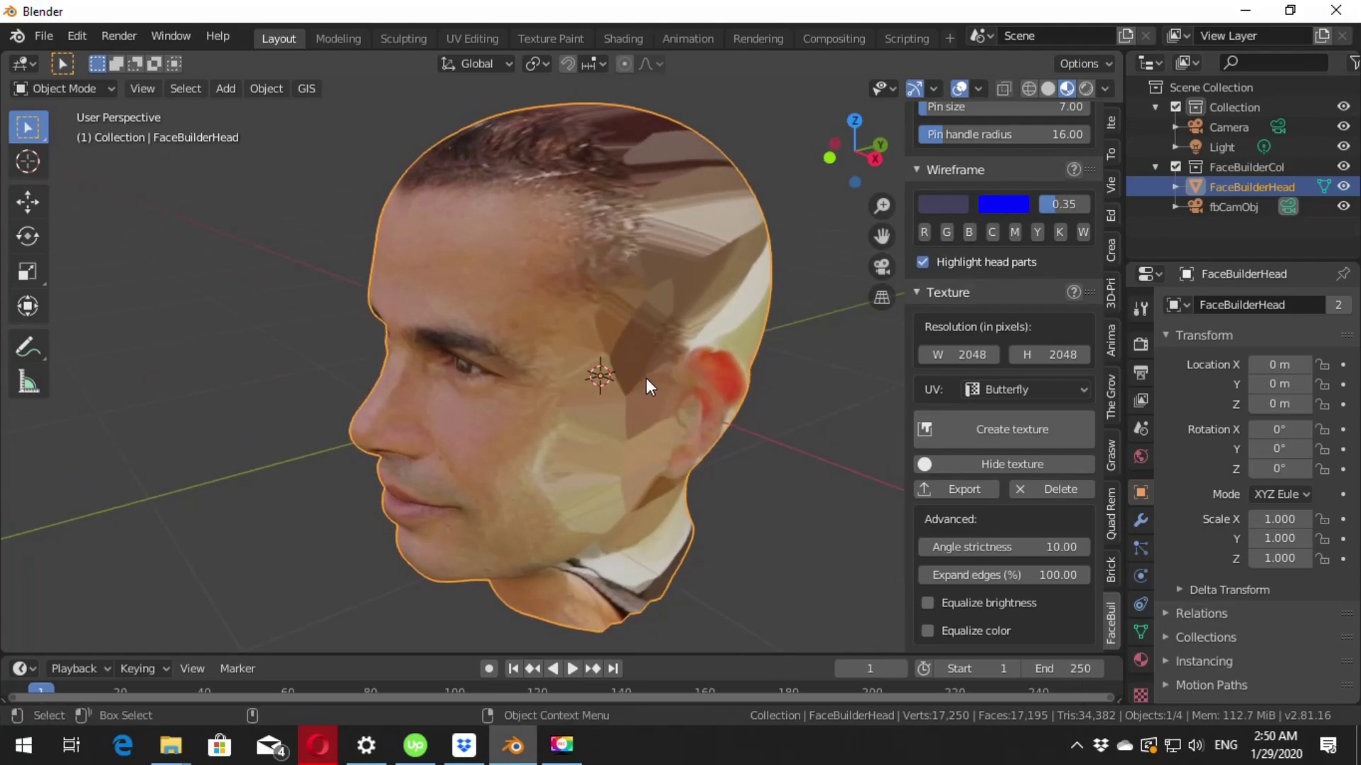
mouse_move(522, 513)
middle_down()
mouse_move(618, 433)
mouse_move(721, 304)
middle_up()
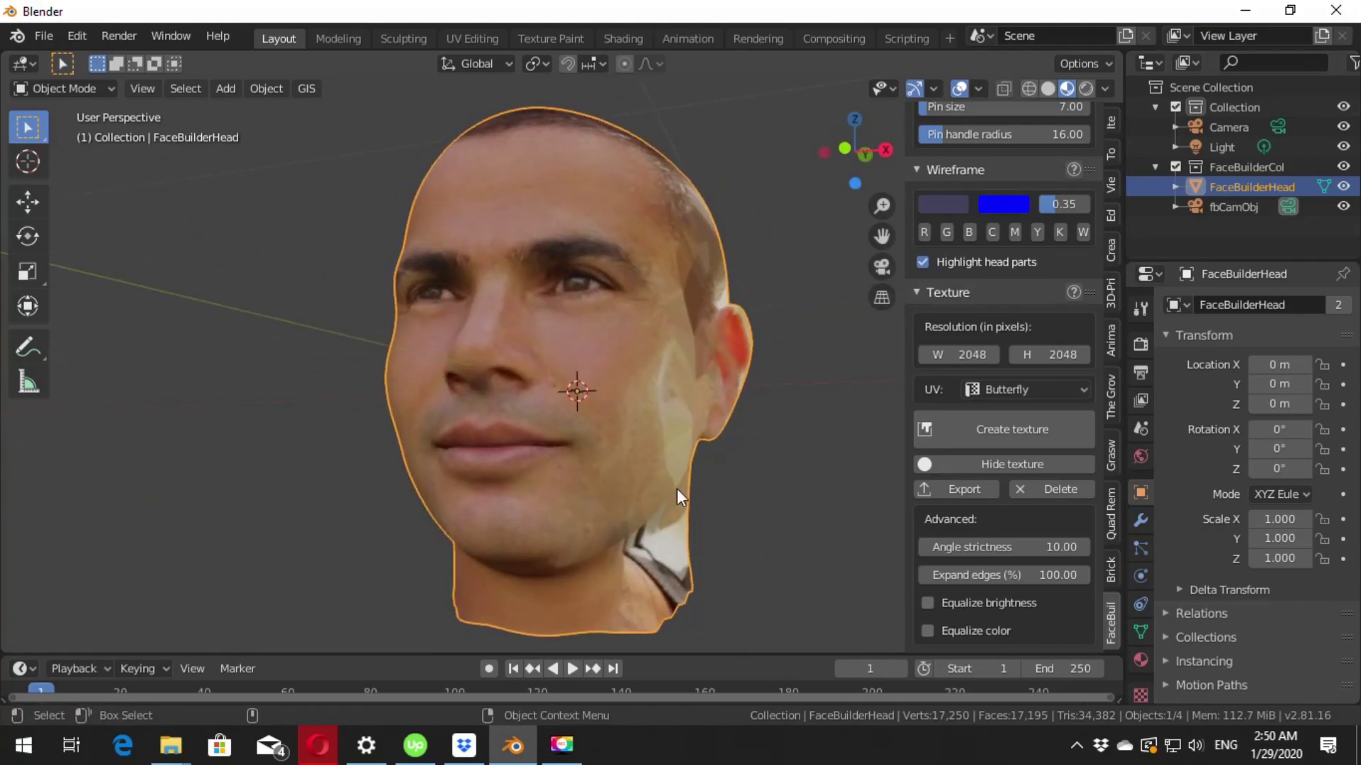
key(Tab)
scroll(596, 418, up, 4)
middle_drag(596, 418, 567, 425)
scroll(560, 461, up, 2)
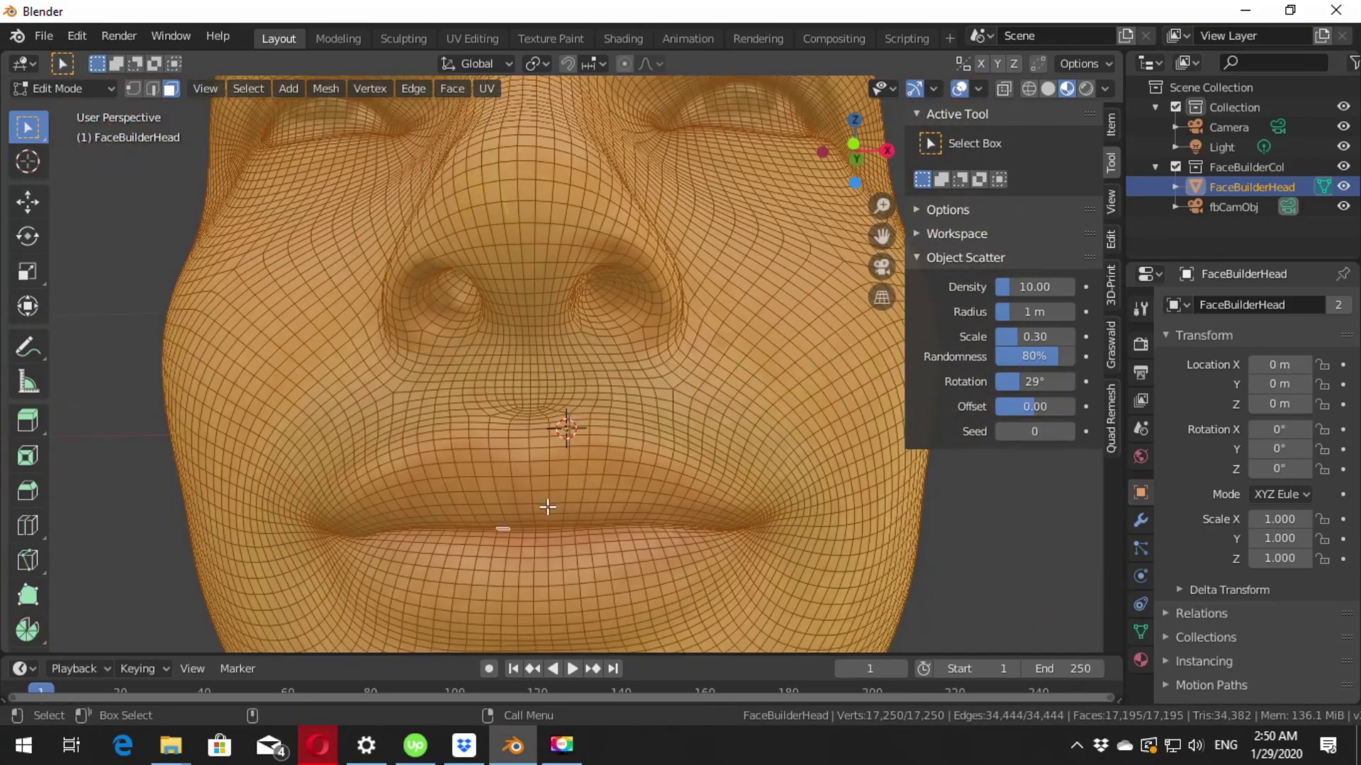
click(533, 527)
key(KP_Decimal)
scroll(638, 462, down, 3)
mouse_move(638, 462)
middle_down()
mouse_move(608, 425)
mouse_move(638, 370)
middle_up()
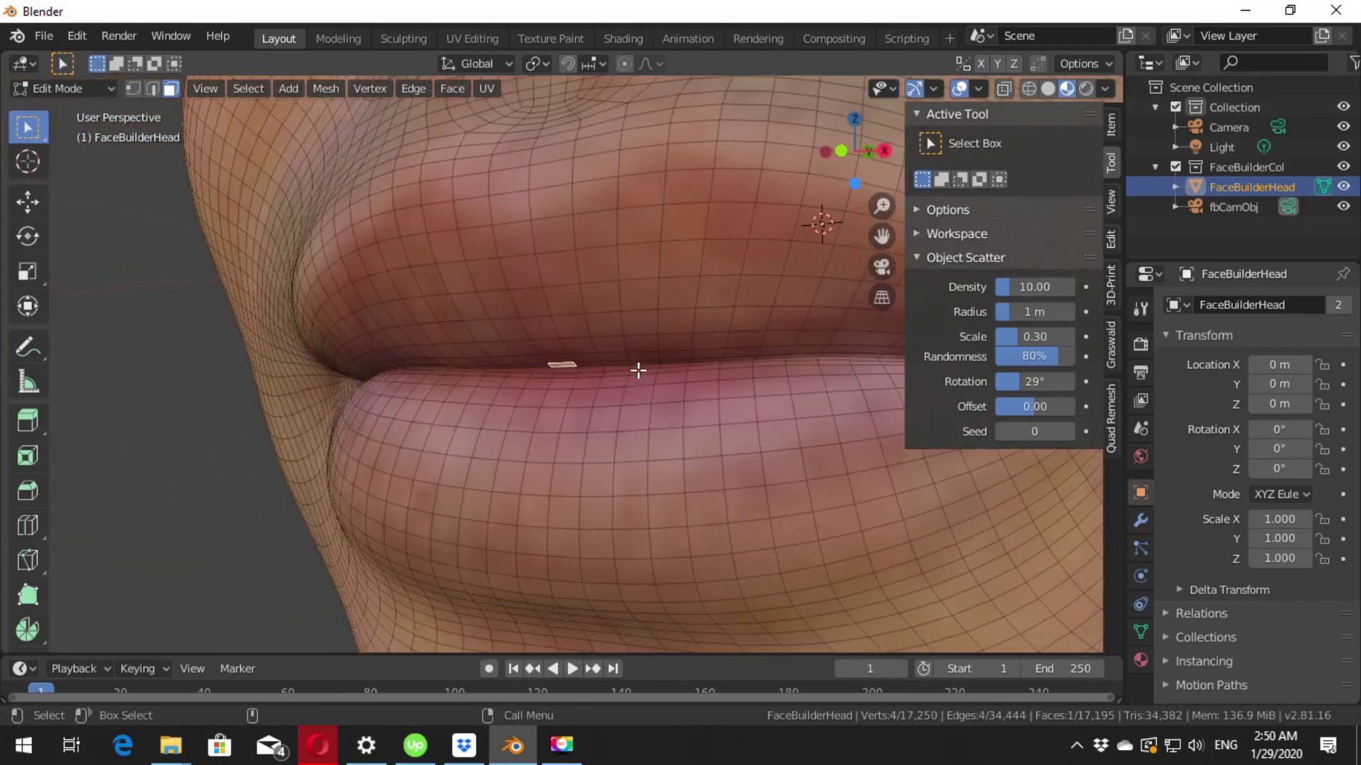
scroll(553, 365, up, 2)
scroll(555, 367, up, 1)
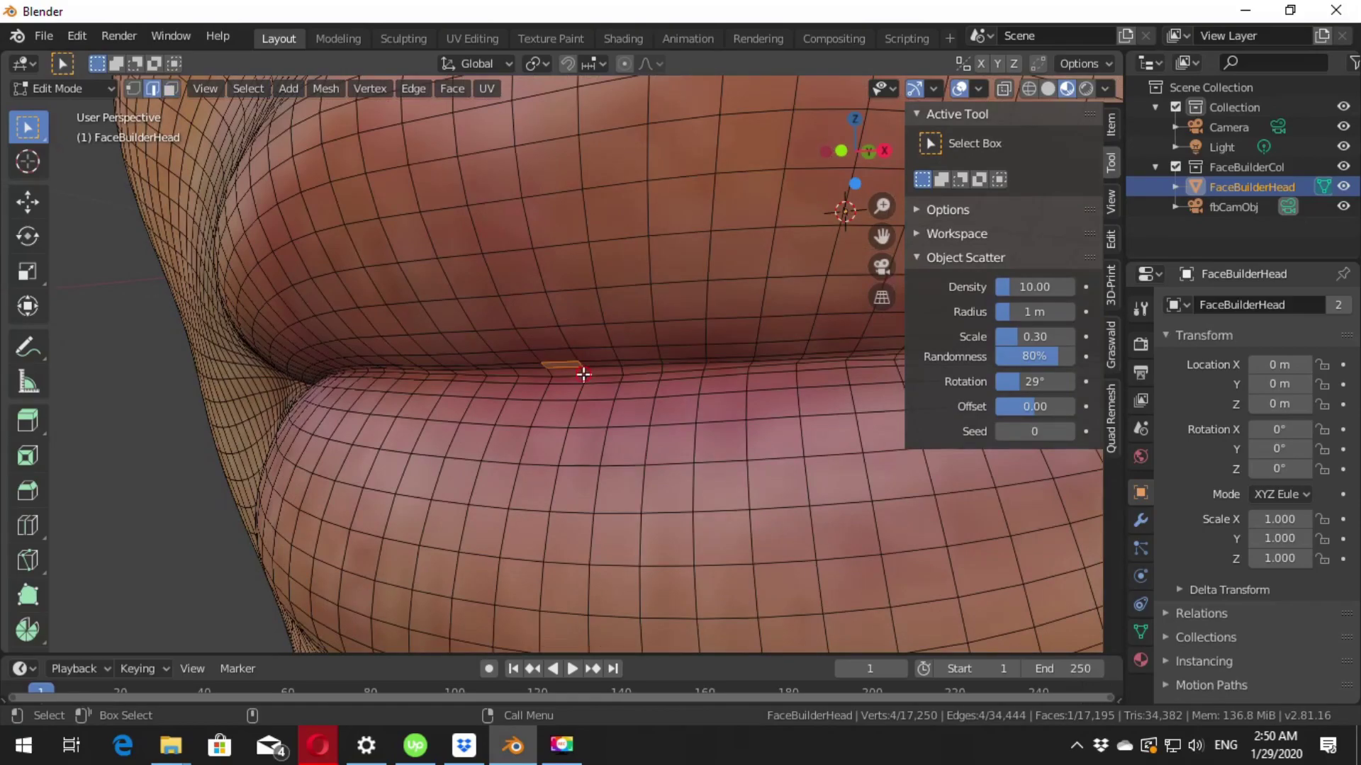
key(2)
alt+click(559, 377)
scroll(754, 404, down, 3)
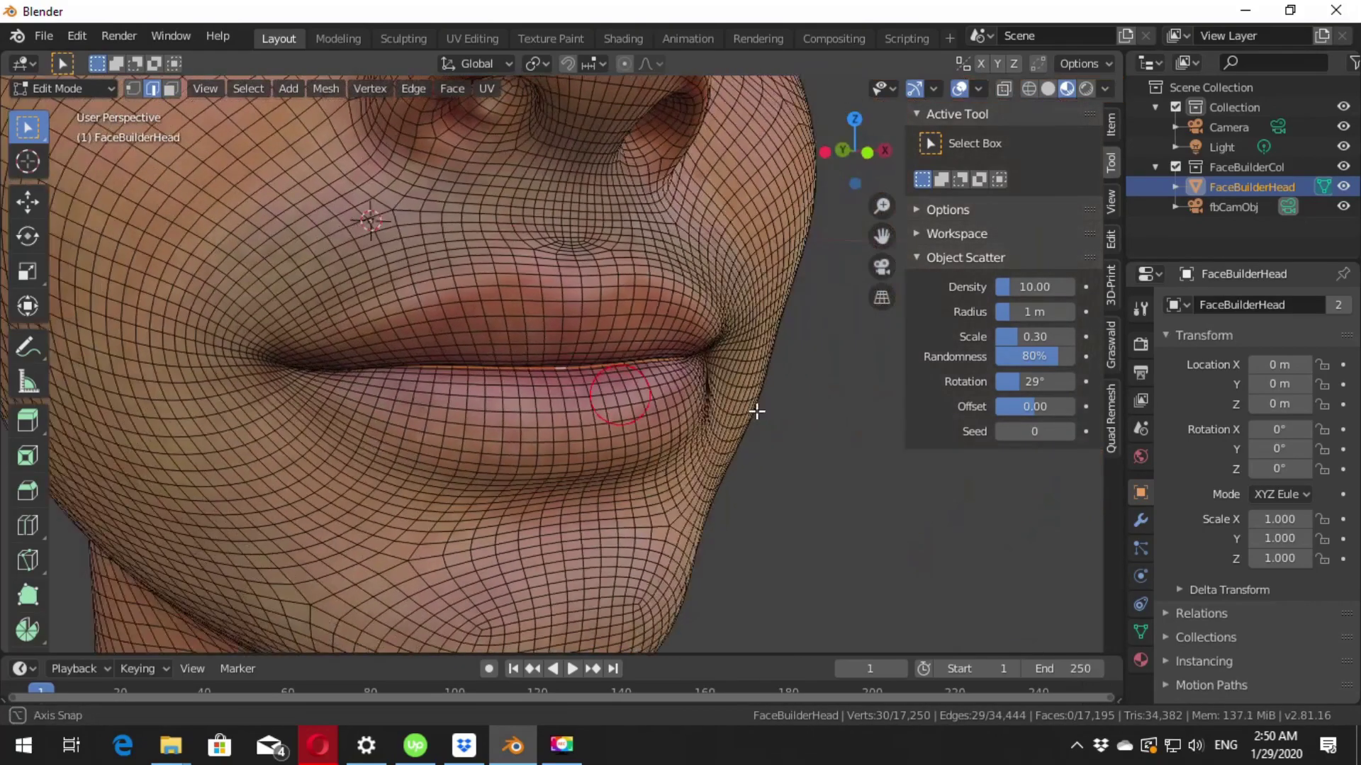
mouse_move(754, 404)
middle_down()
mouse_move(723, 386)
mouse_move(737, 370)
mouse_move(602, 474)
mouse_move(598, 531)
middle_up()
scroll(602, 474, down, 3)
key(Tab)
- Read the photo's EXIF data from Equalized.jpg
scroll(657, 386, down, 2)
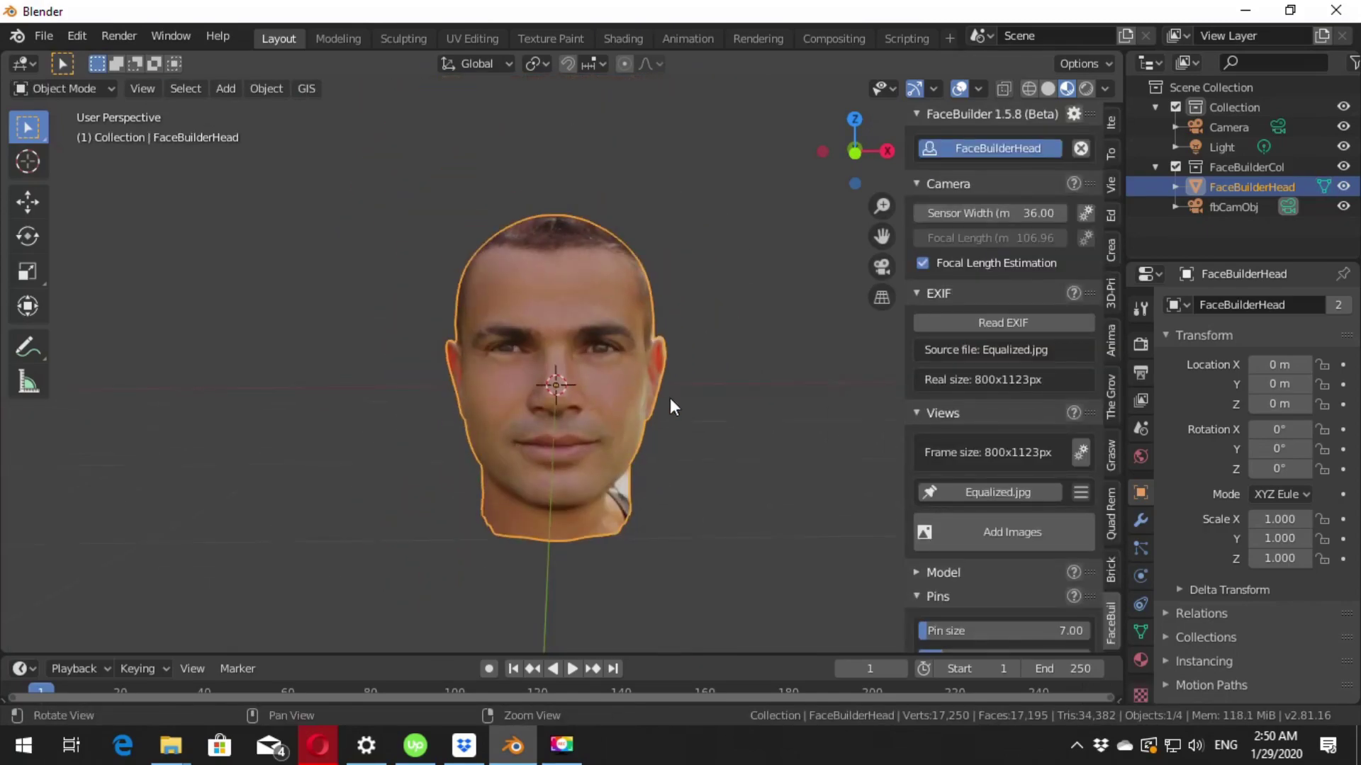
mouse_move(671, 398)
middle_down()
mouse_move(659, 392)
mouse_move(711, 426)
mouse_move(701, 446)
middle_up()
scroll(659, 392, up, 2)
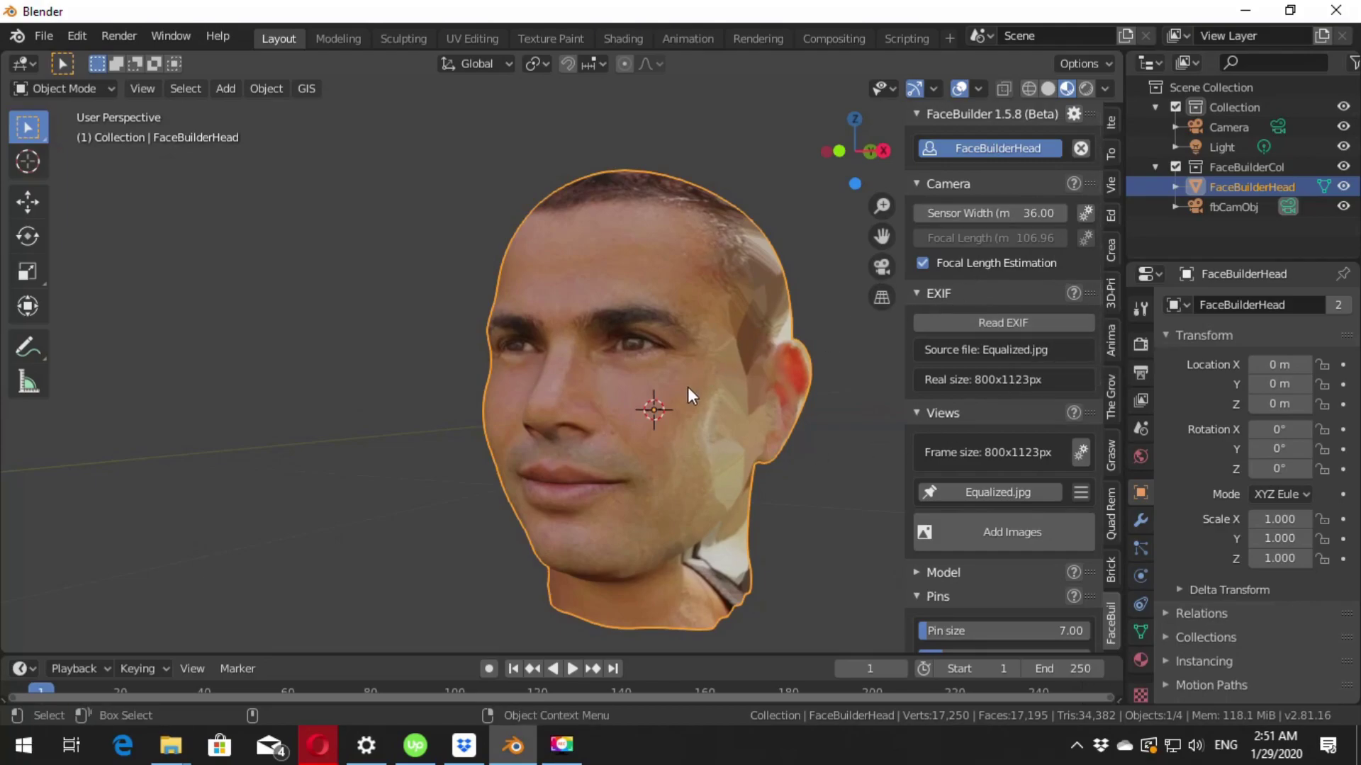
click(1019, 325)
click(957, 330)
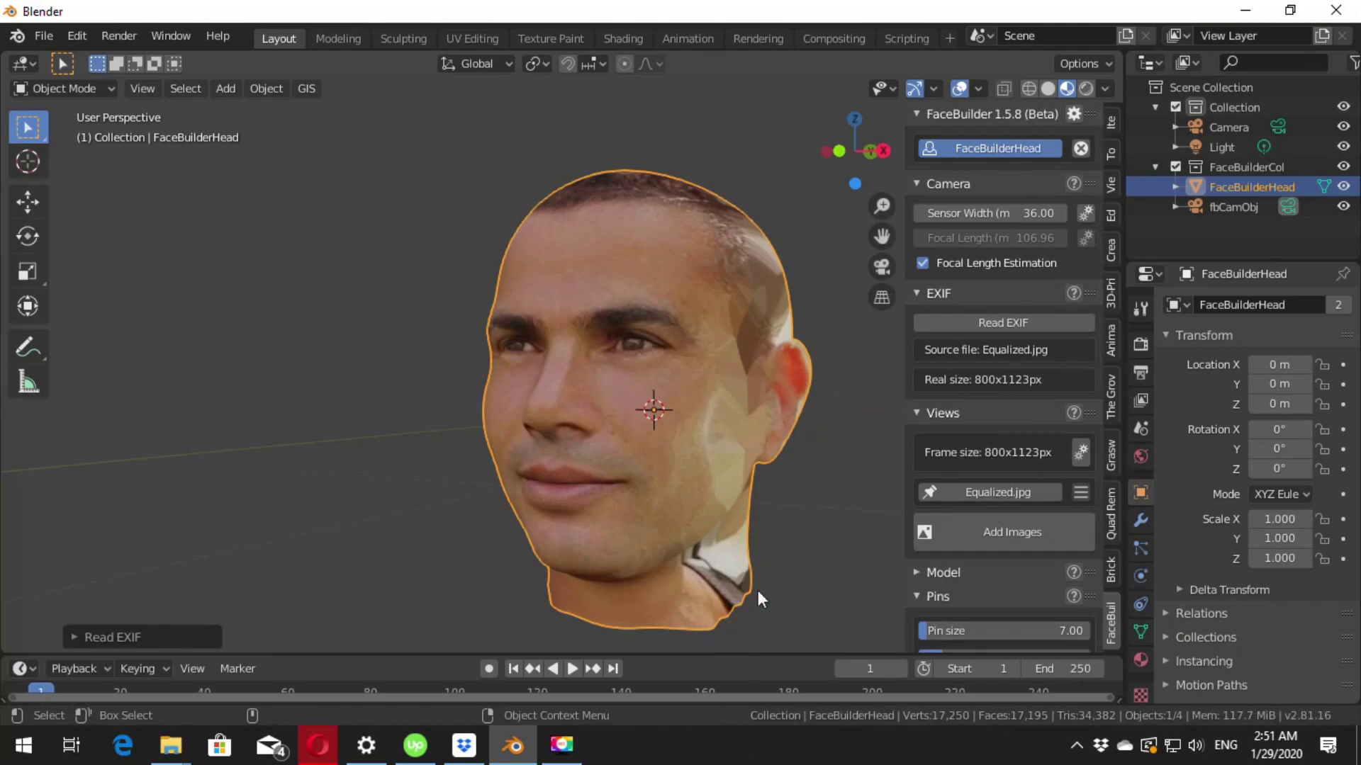
- Exit pin mode and switch to the Texture Paint workspace
middle_drag(788, 473, 782, 470)
key(Escape)
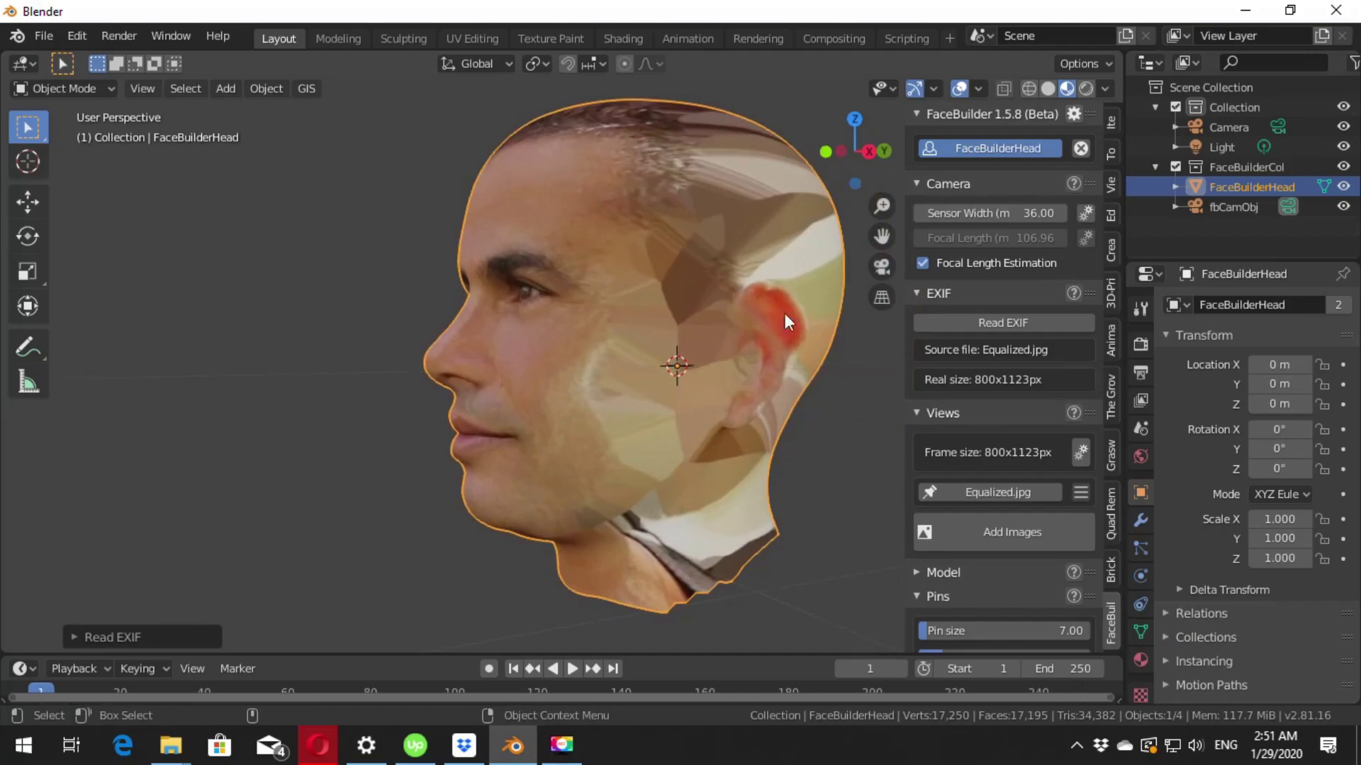
mouse_move(771, 356)
middle_down()
mouse_move(802, 404)
mouse_move(448, 402)
middle_up()
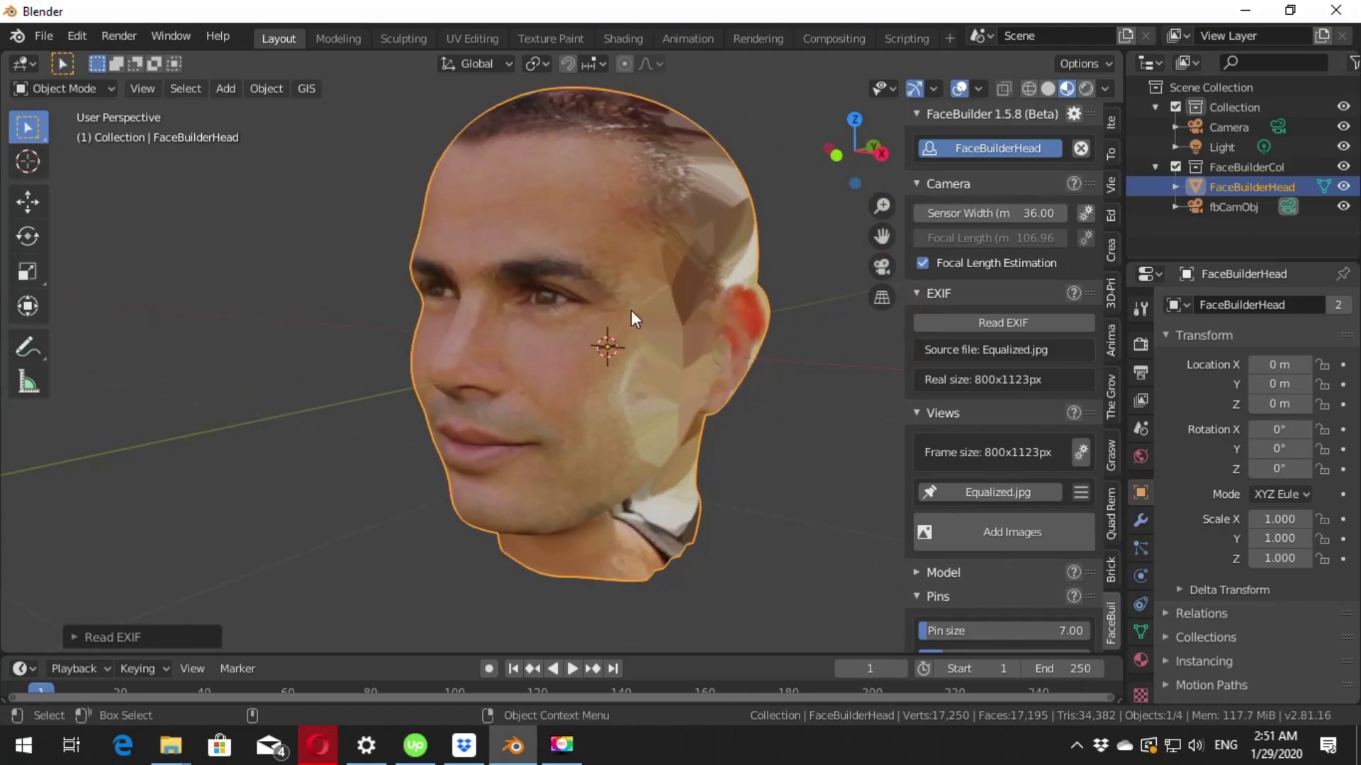
click(555, 35)
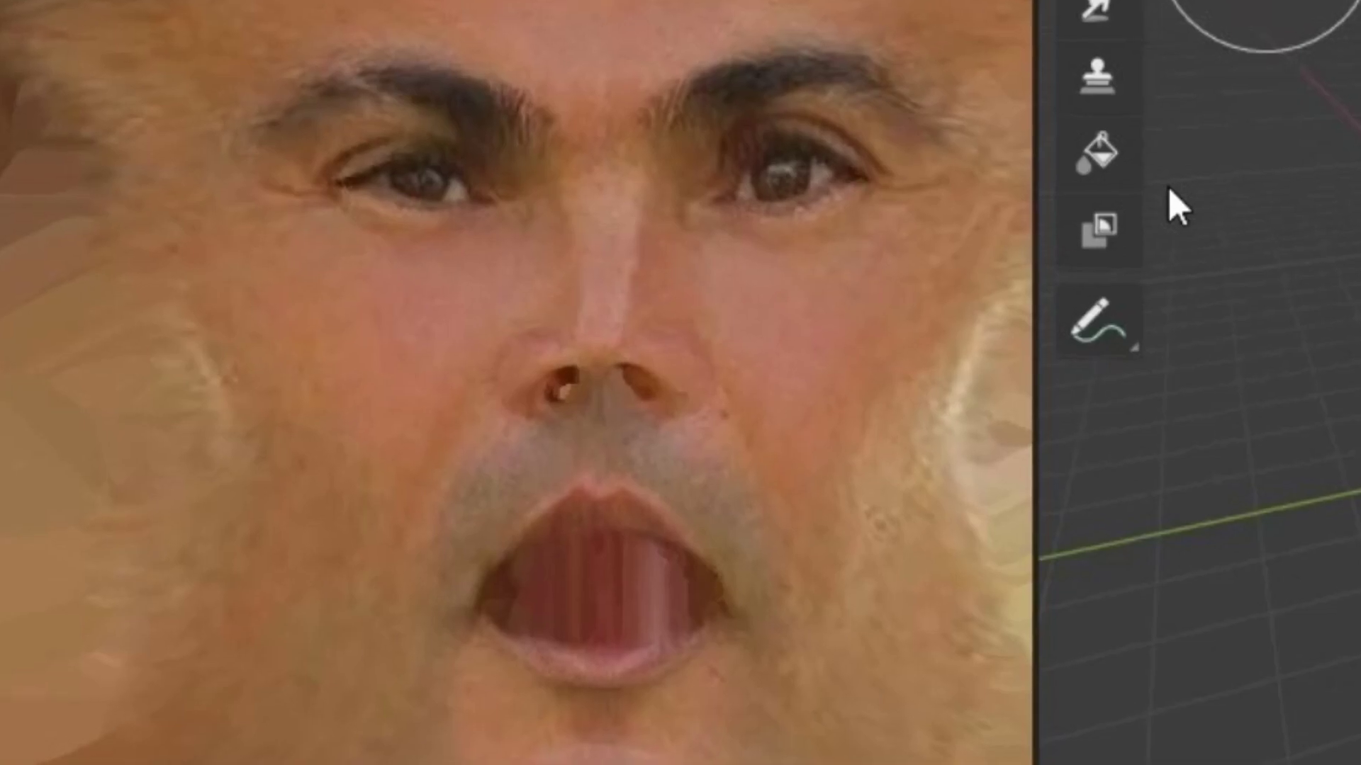
- Select the Clone brush, set a cheek source and clone-paint over the forehead
scroll(784, 407, up, 5)
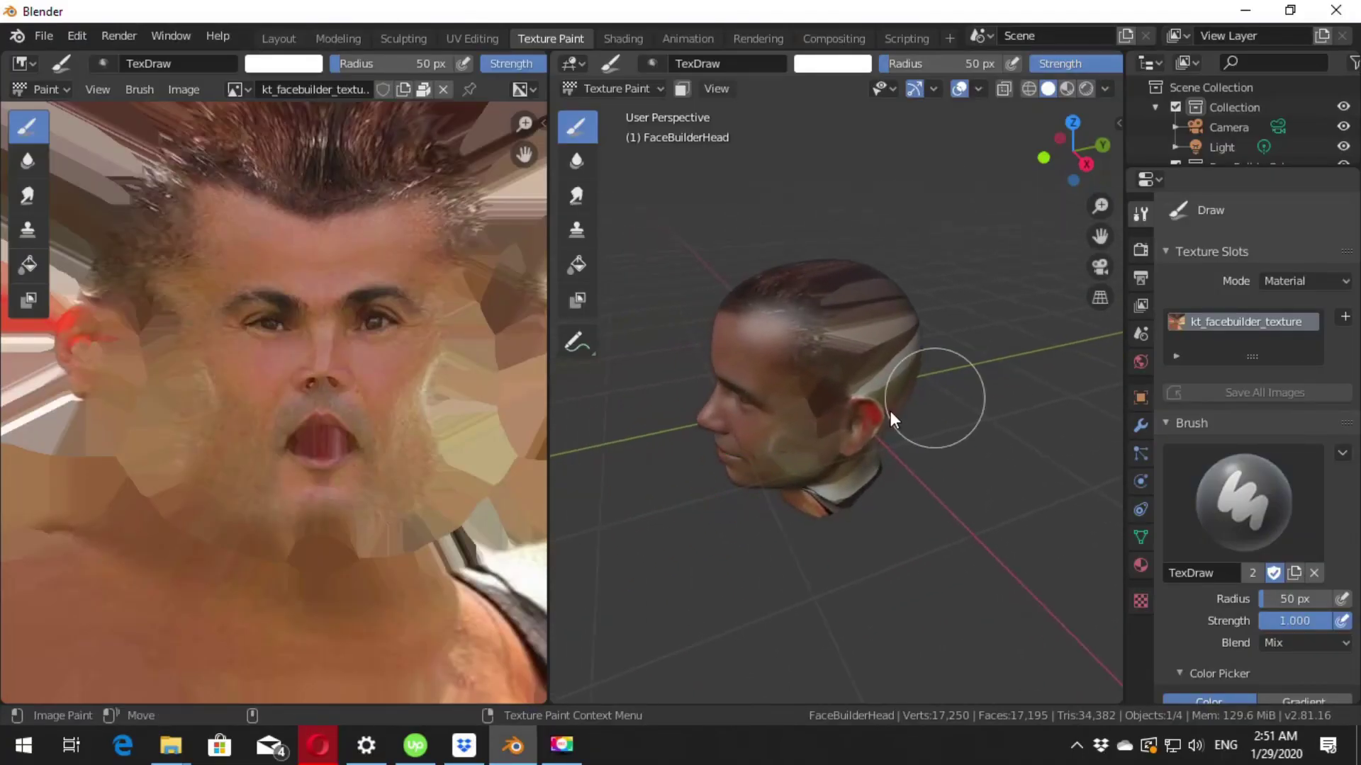
middle_drag(725, 486, 856, 407)
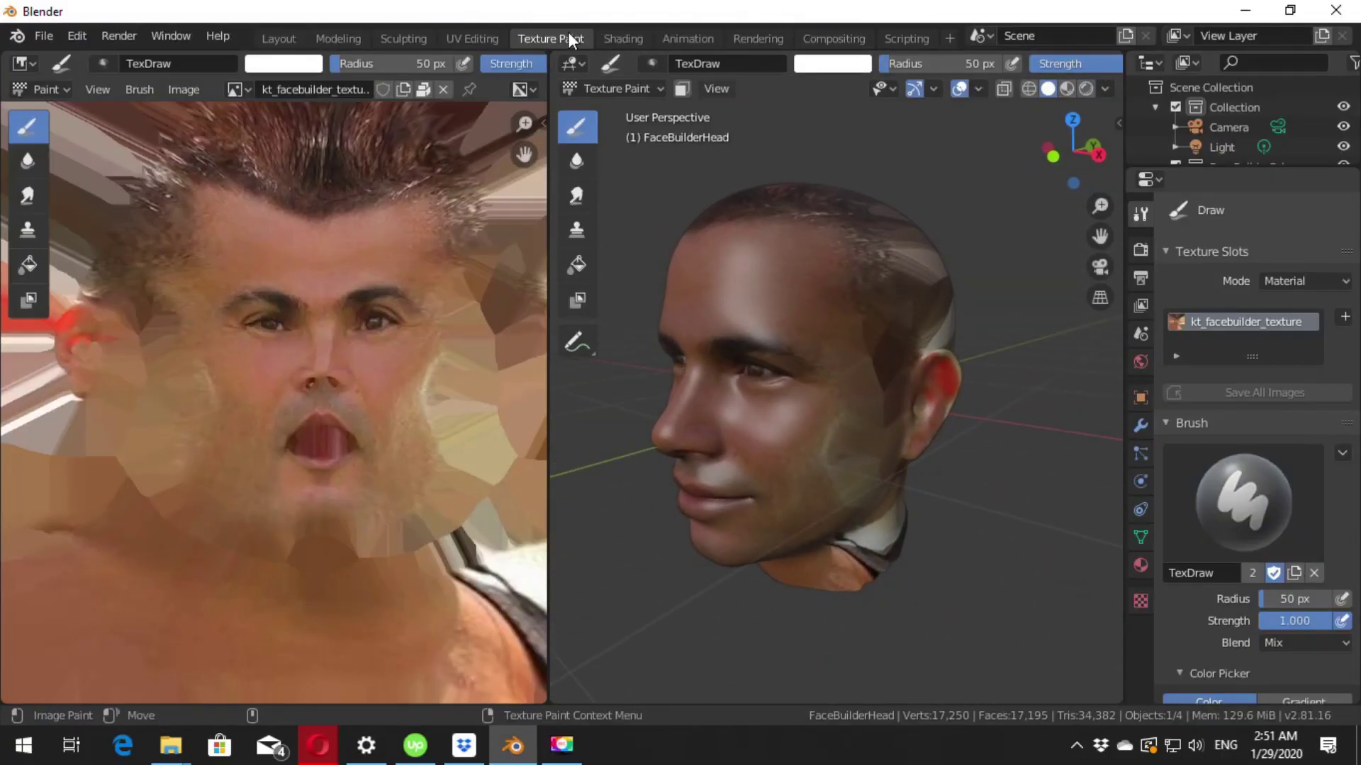
click(581, 236)
ctrl+click(788, 437)
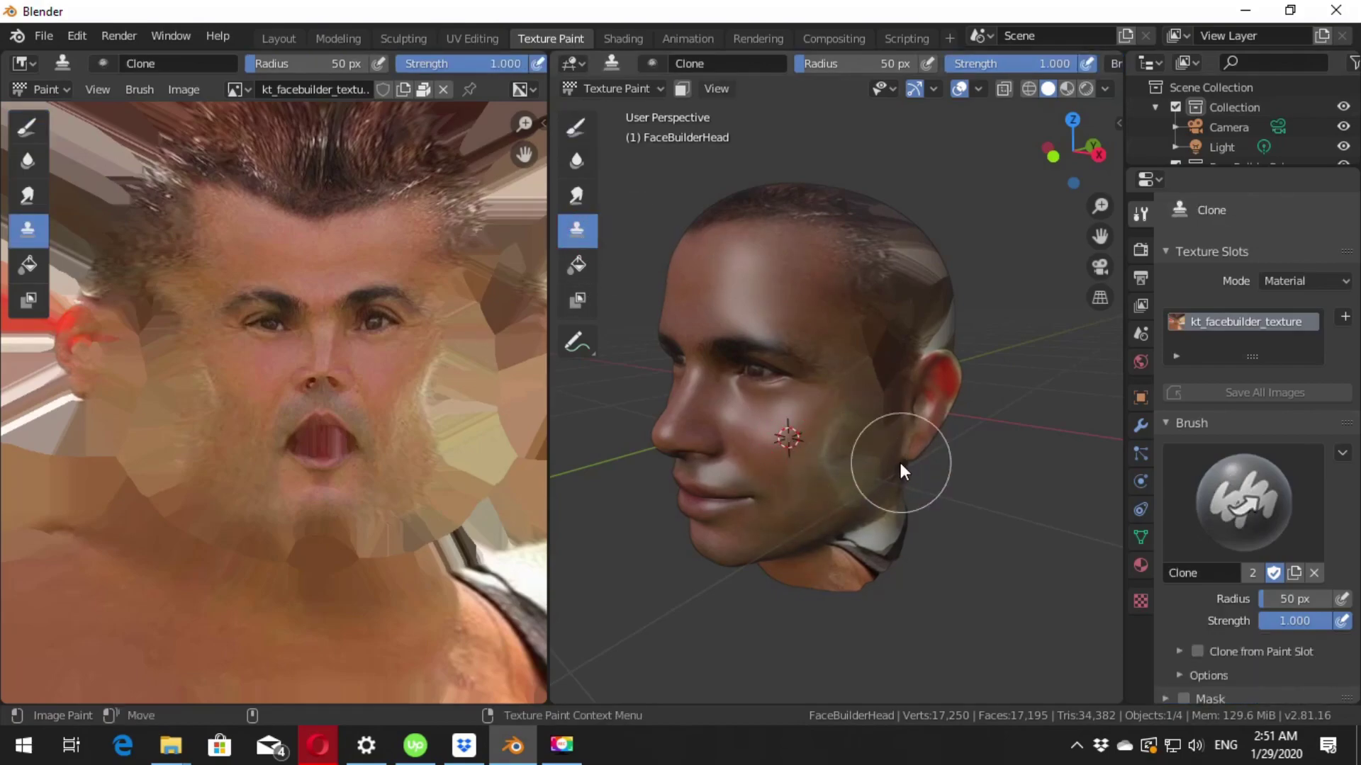
scroll(900, 462, up, 3)
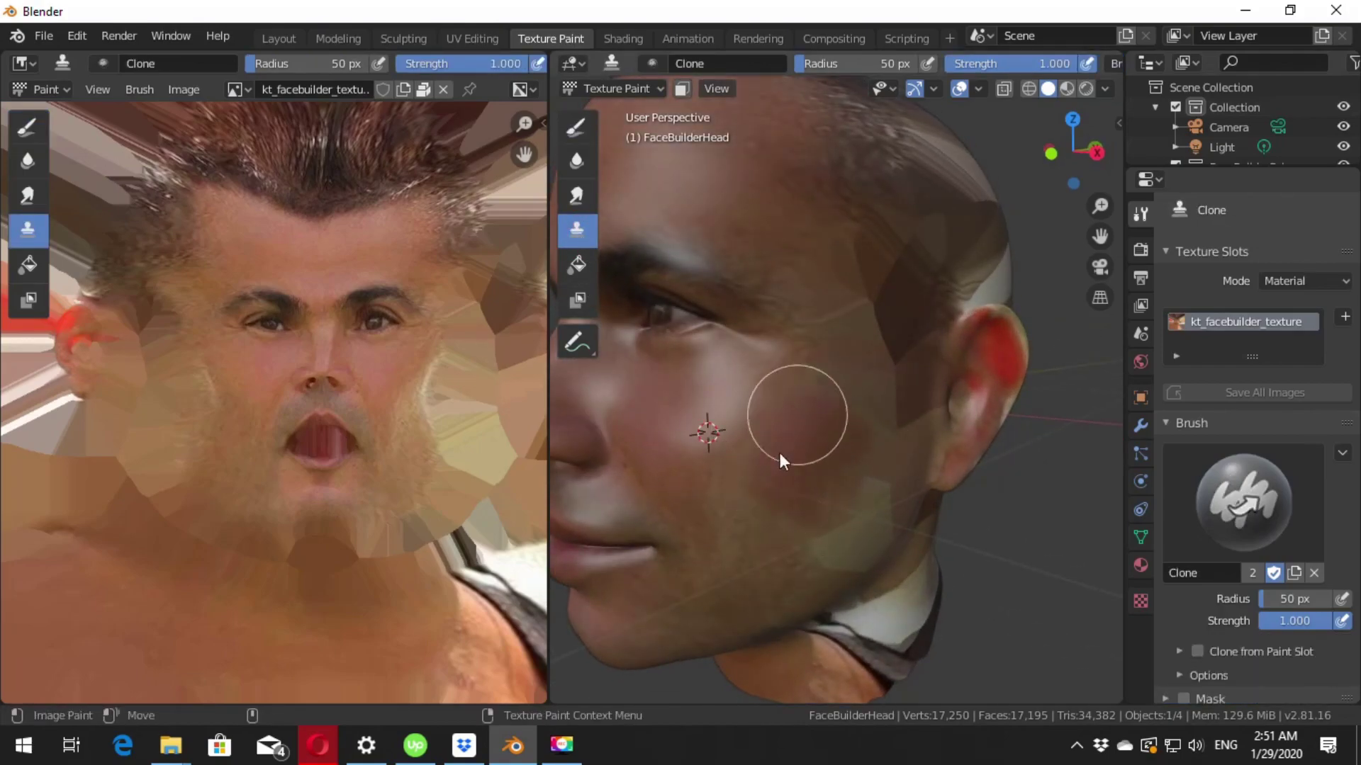
mouse_move(780, 453)
mouse_down()
mouse_move(842, 349)
mouse_move(862, 274)
mouse_up()
- Clone skin over the temple marks, the chin and the dark mark beside the eye
ctrl+click(791, 483)
ctrl+click(776, 491)
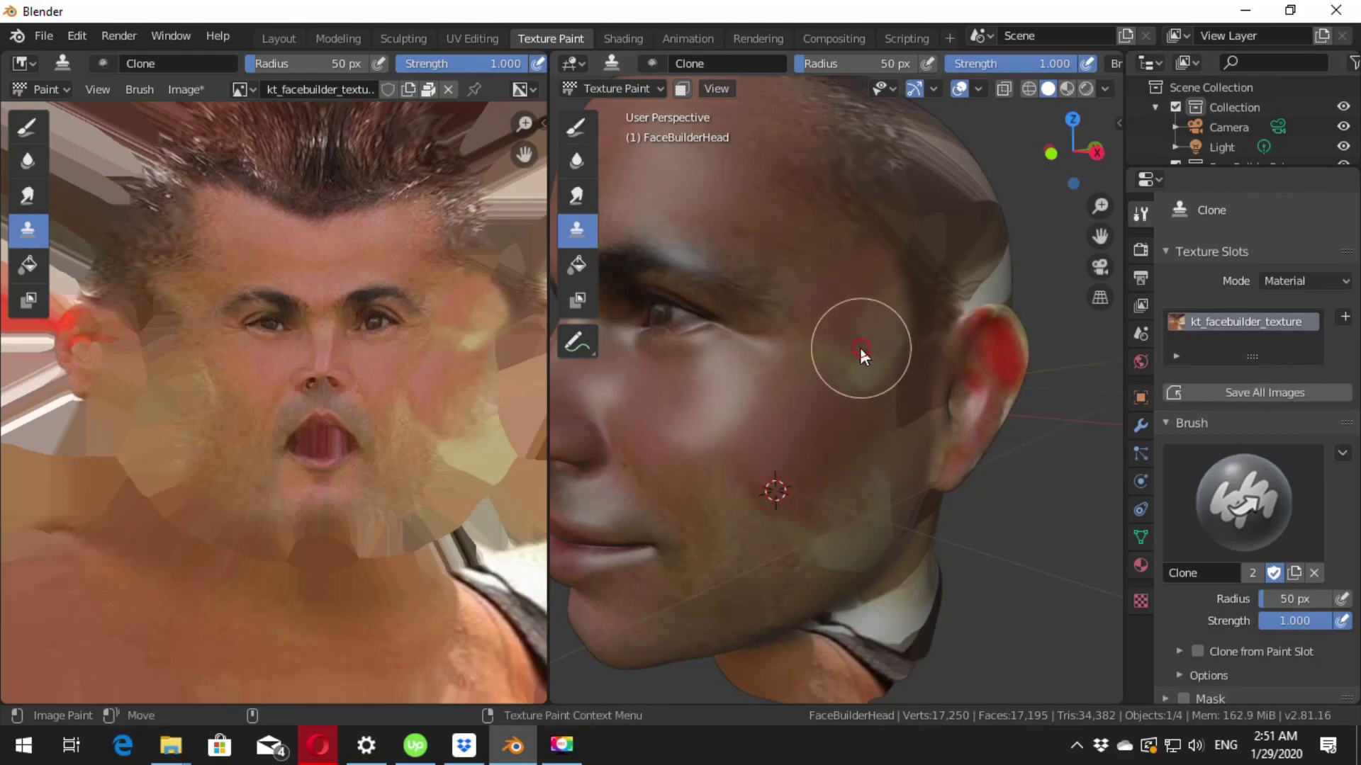
drag(860, 347, 842, 334)
ctrl+click(709, 440)
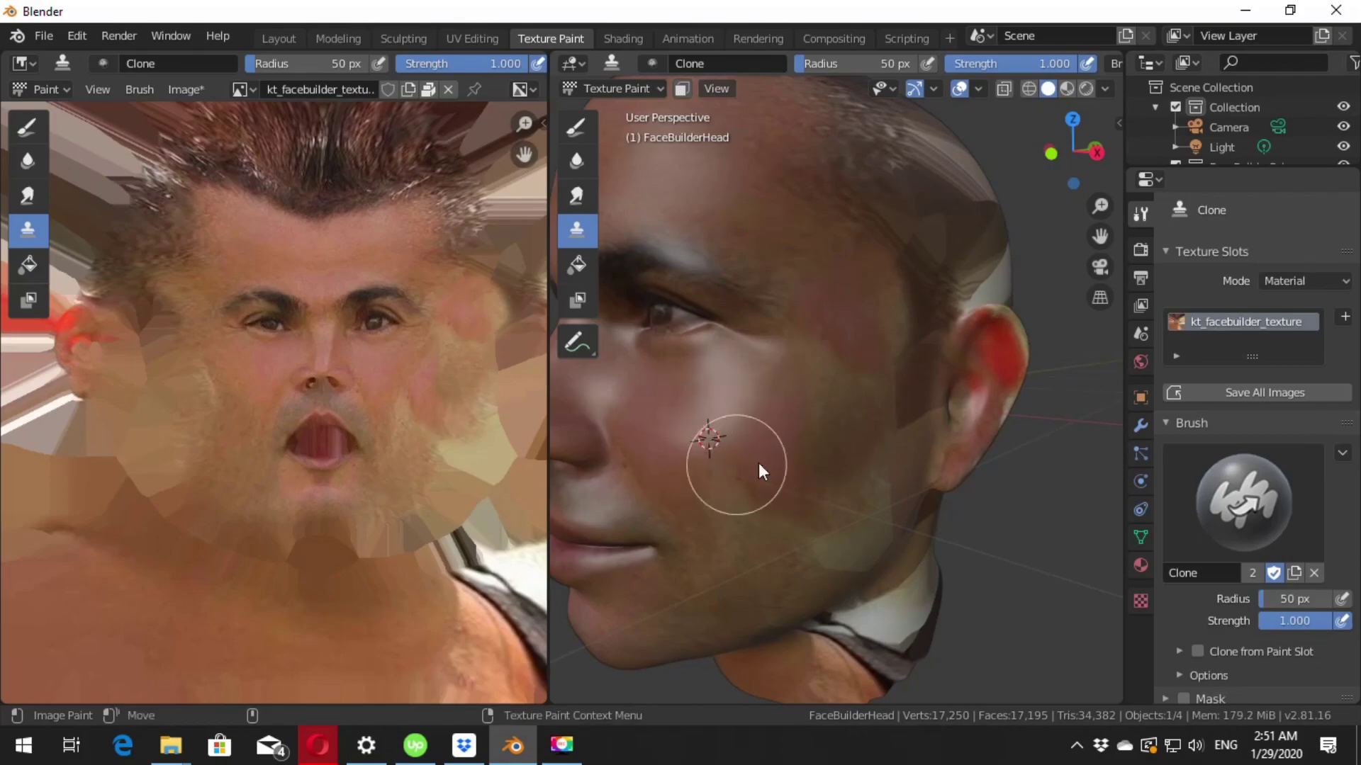
mouse_move(831, 528)
mouse_down()
mouse_move(872, 362)
mouse_move(737, 326)
mouse_up()
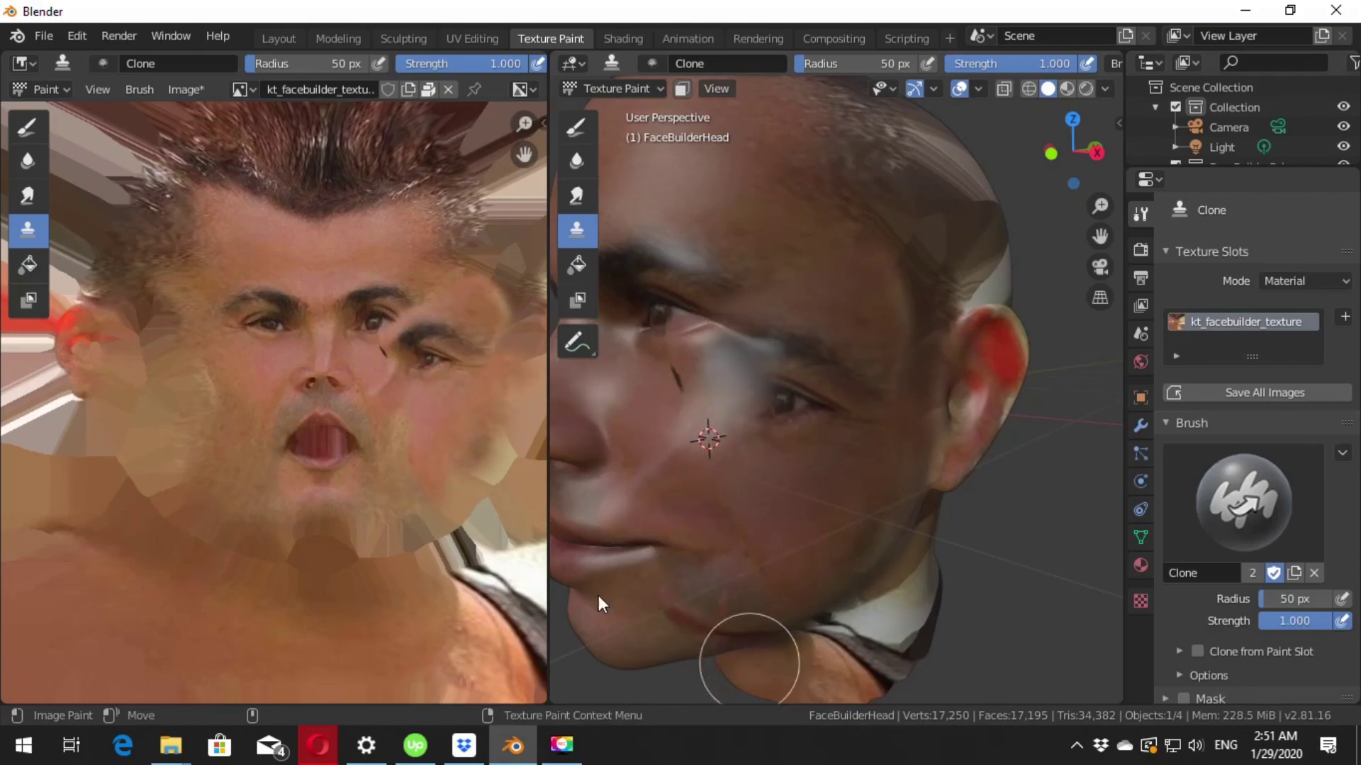
drag(597, 559, 766, 587)
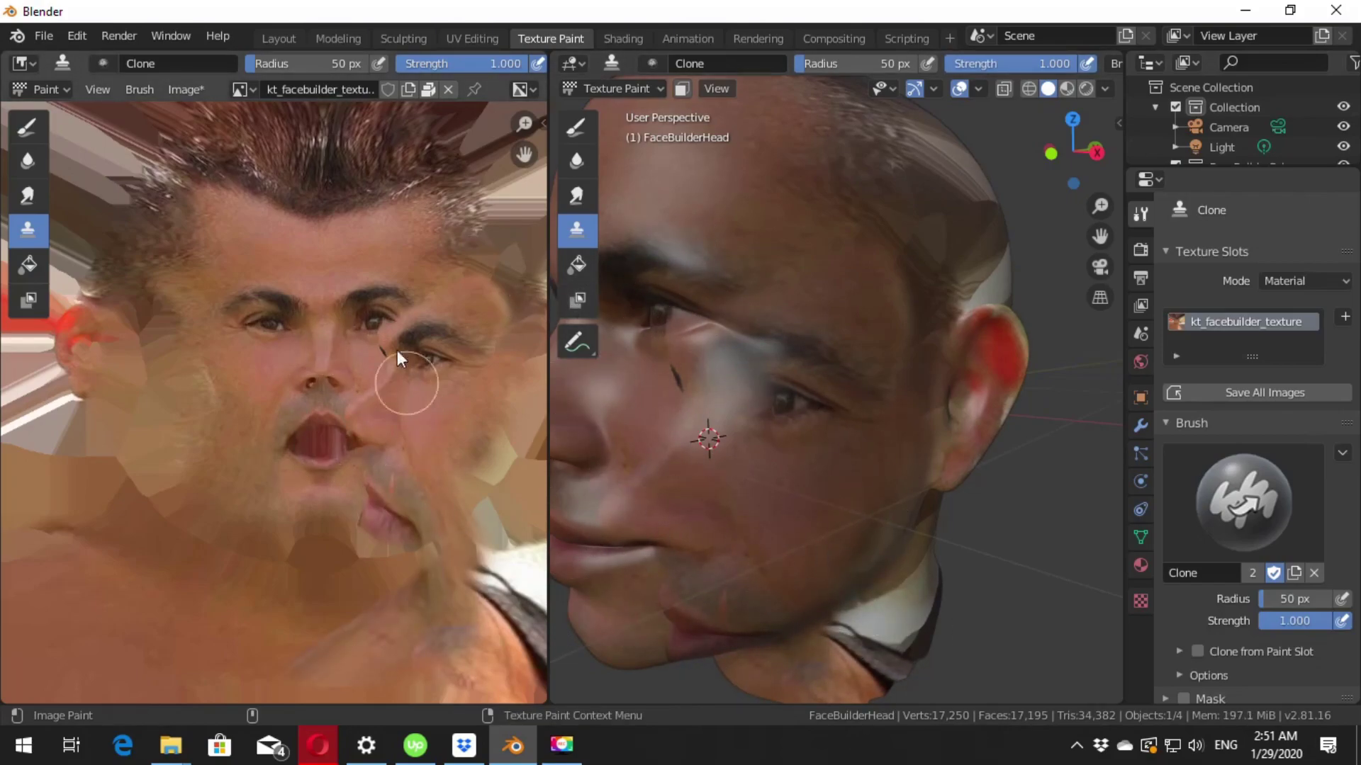
drag(820, 487, 667, 426)
- Clone-paint skin over the lower cheek using new nearby source points
ctrl+click(691, 429)
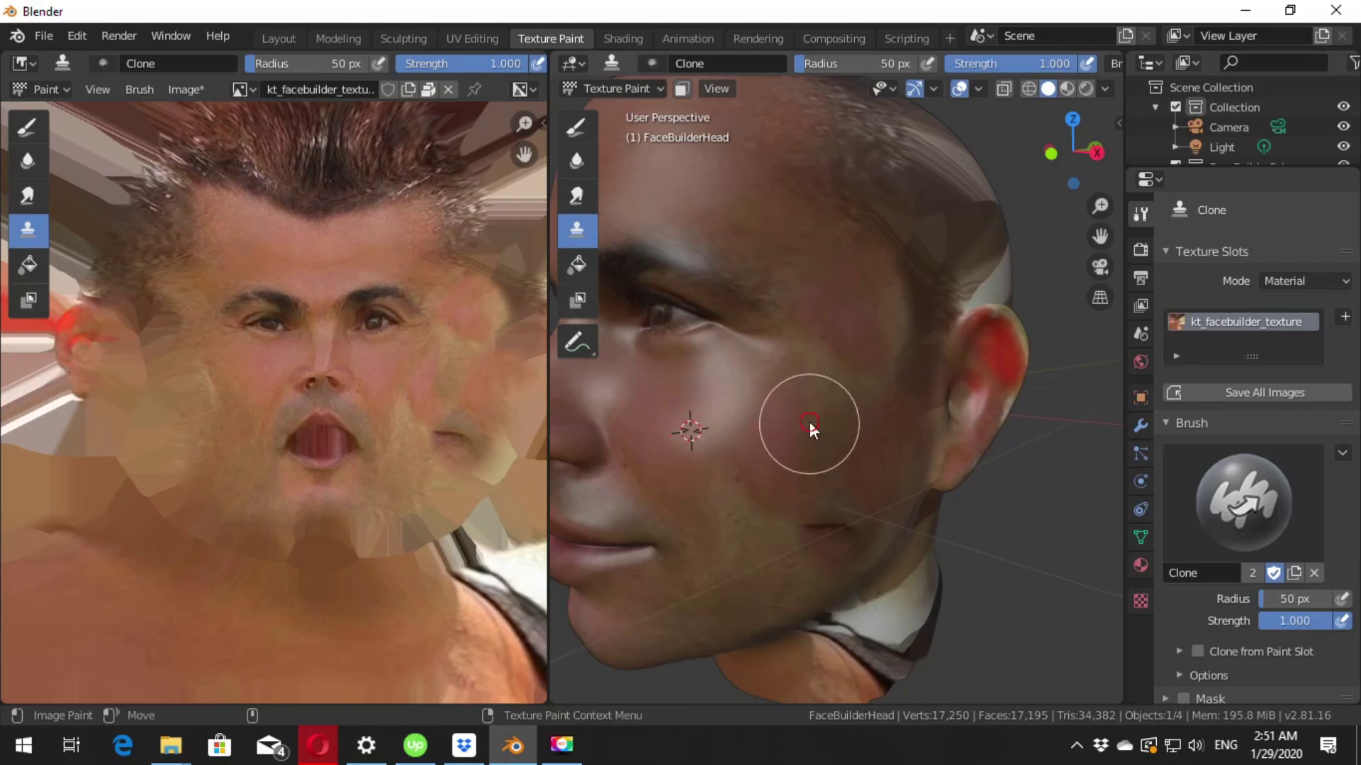
drag(823, 484, 854, 494)
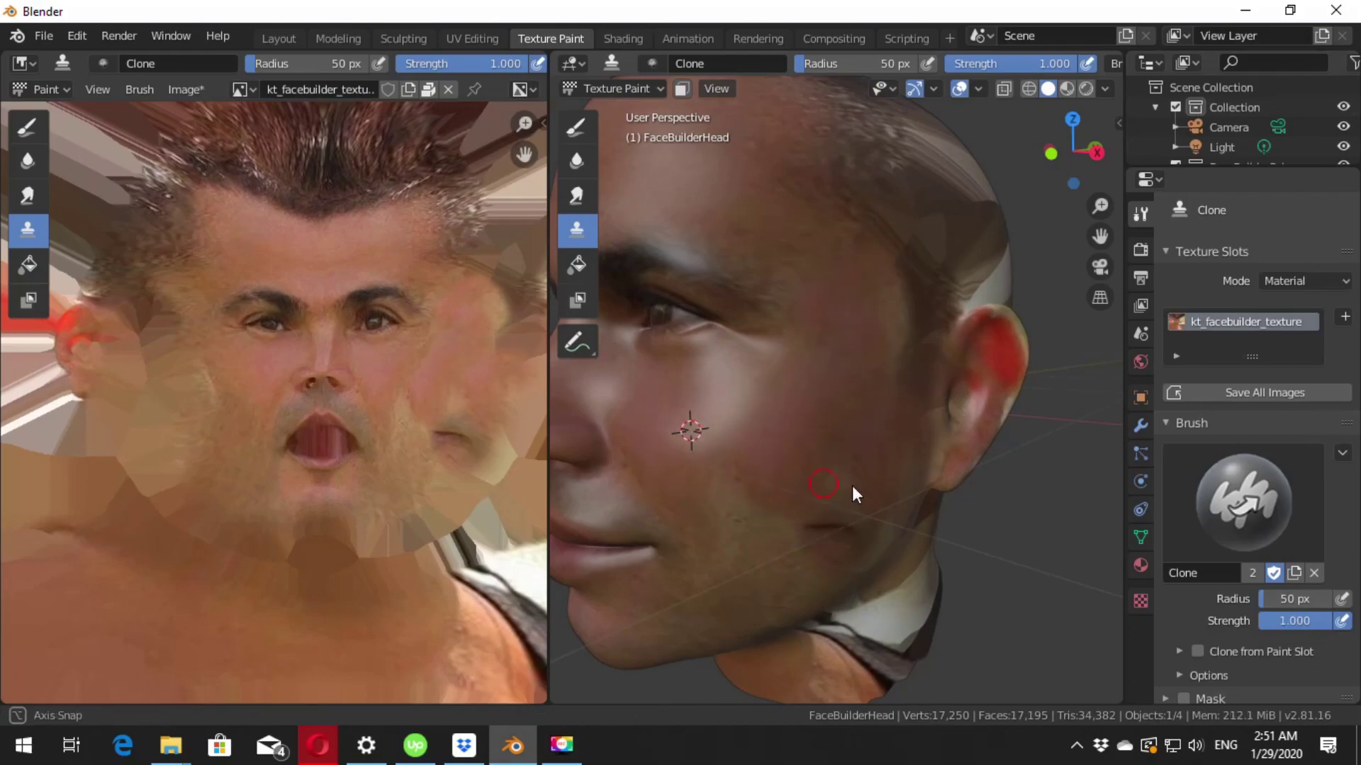
middle_drag(852, 486, 903, 419)
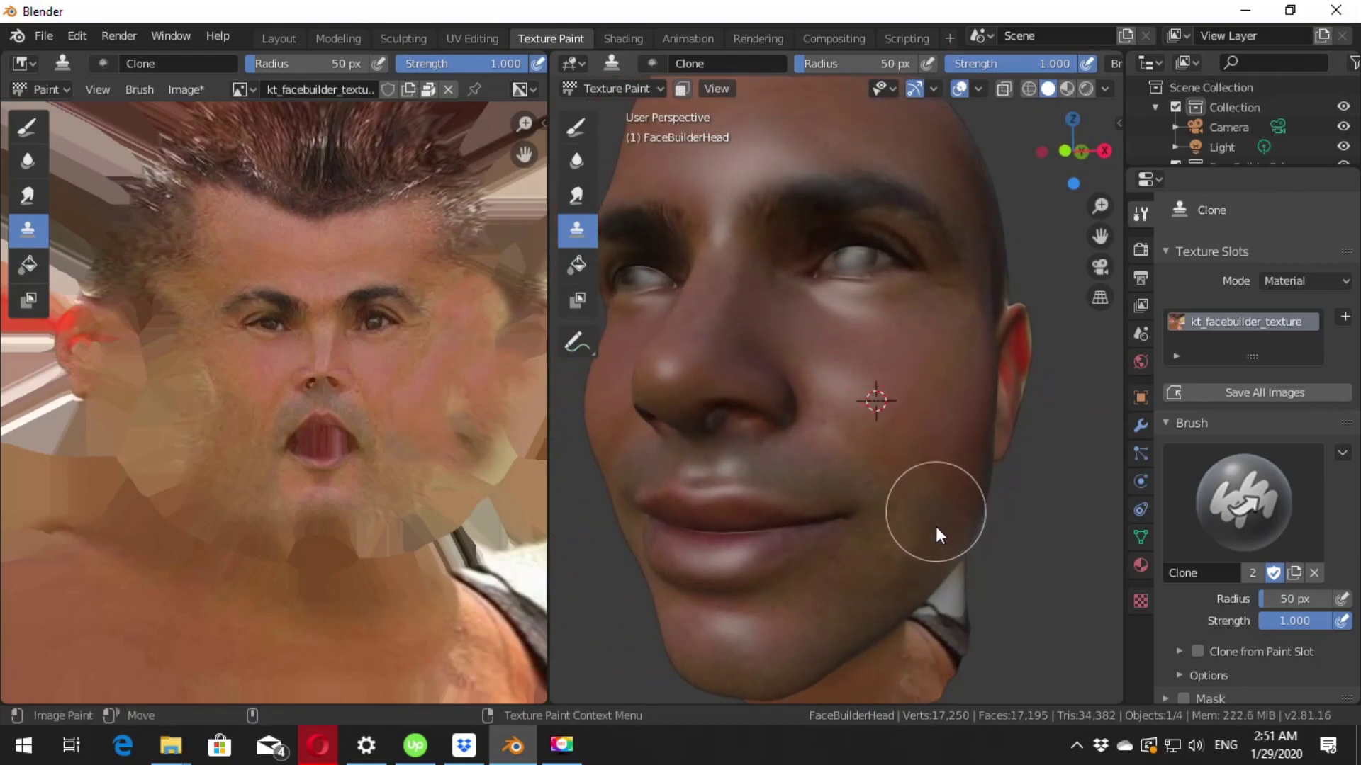
drag(941, 514, 827, 508)
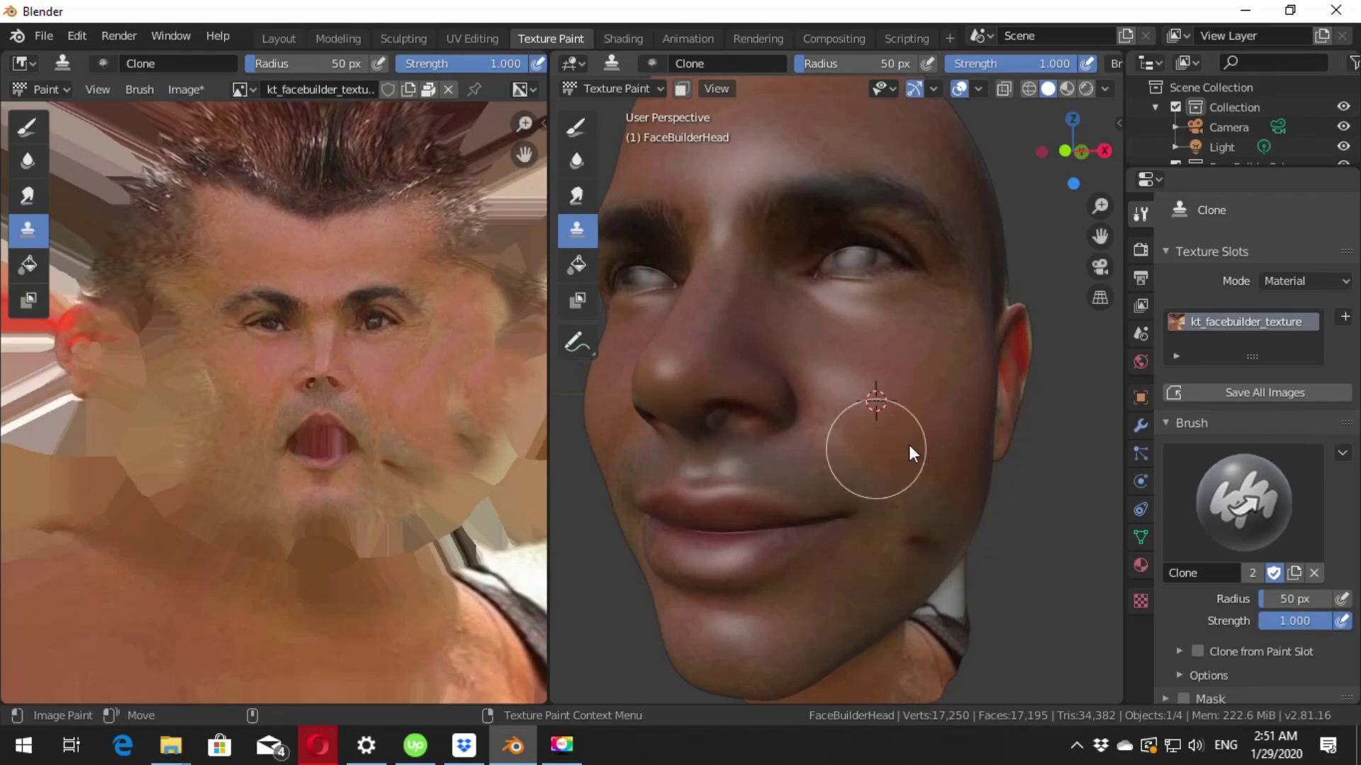
ctrl+click(892, 410)
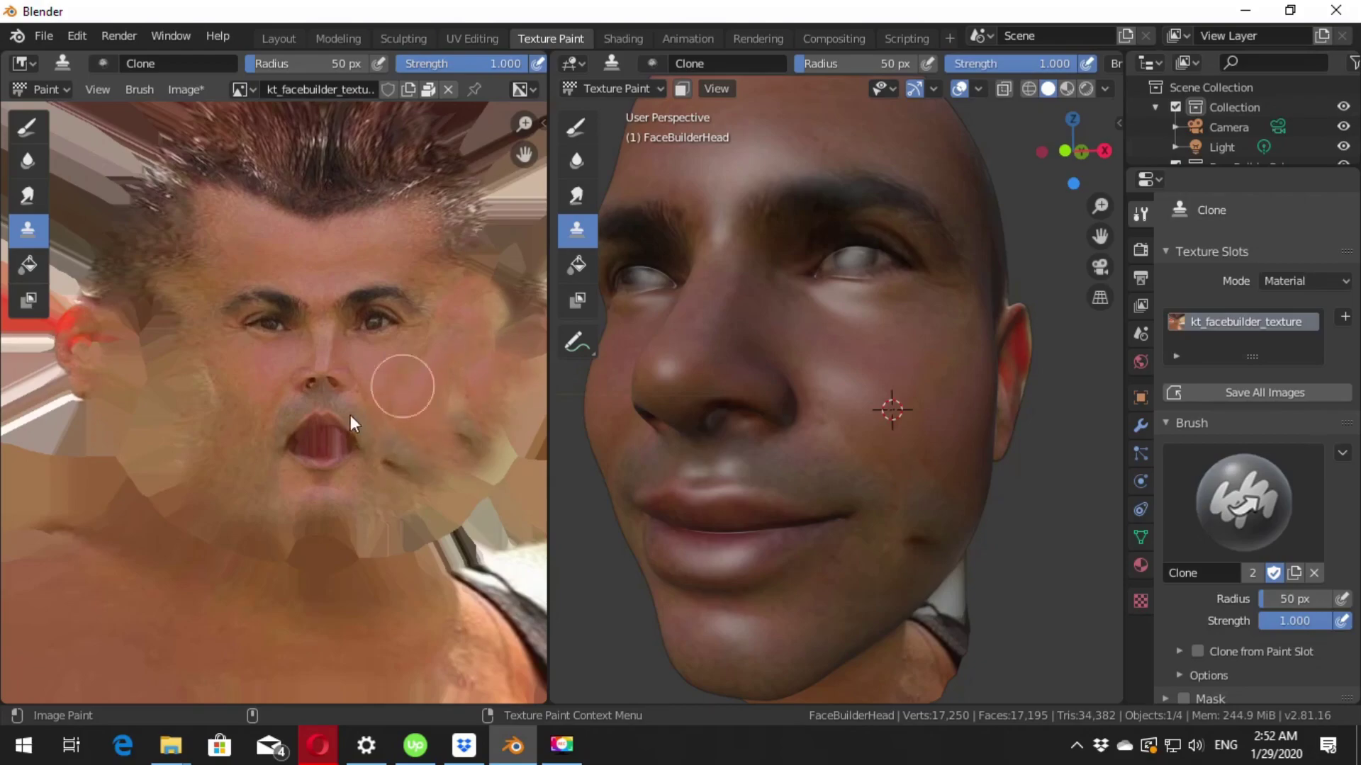
middle_drag(963, 504, 852, 452)
ctrl+click(705, 360)
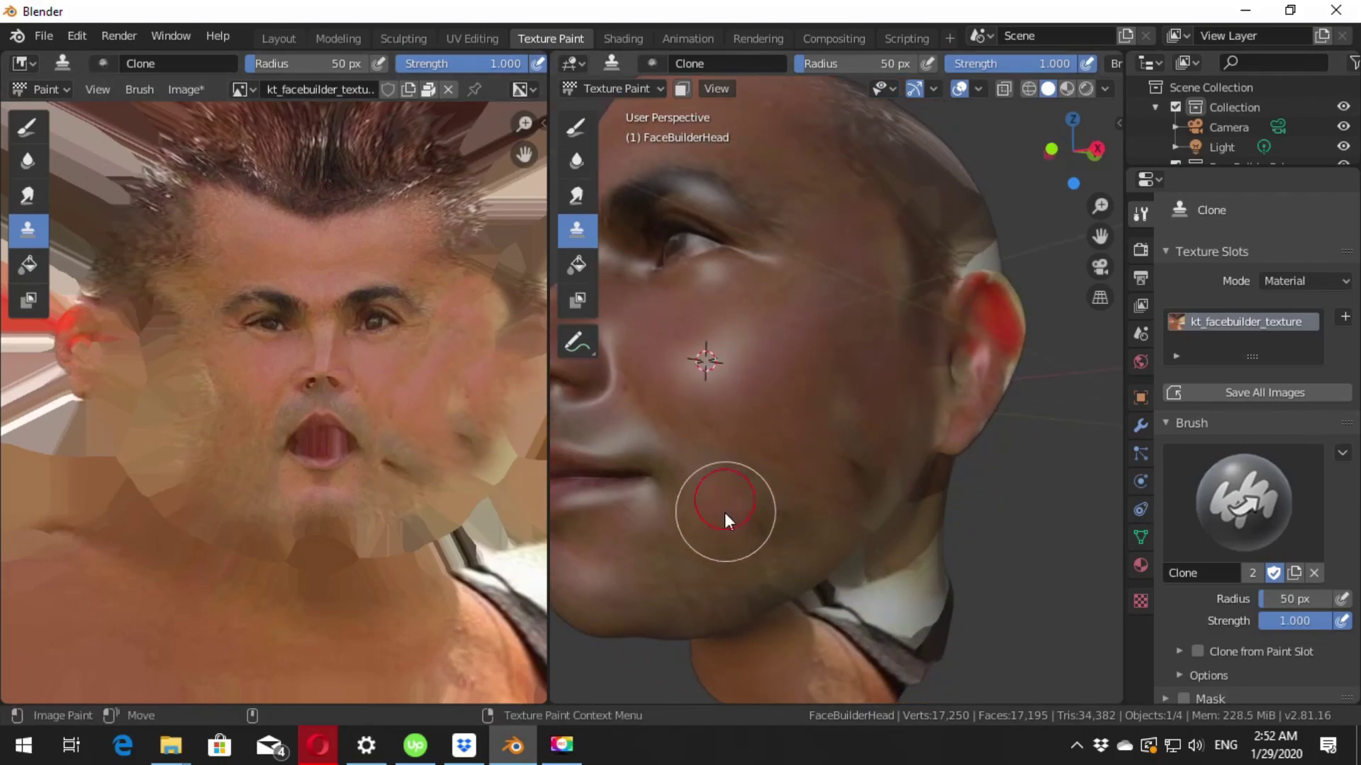
drag(725, 513, 771, 436)
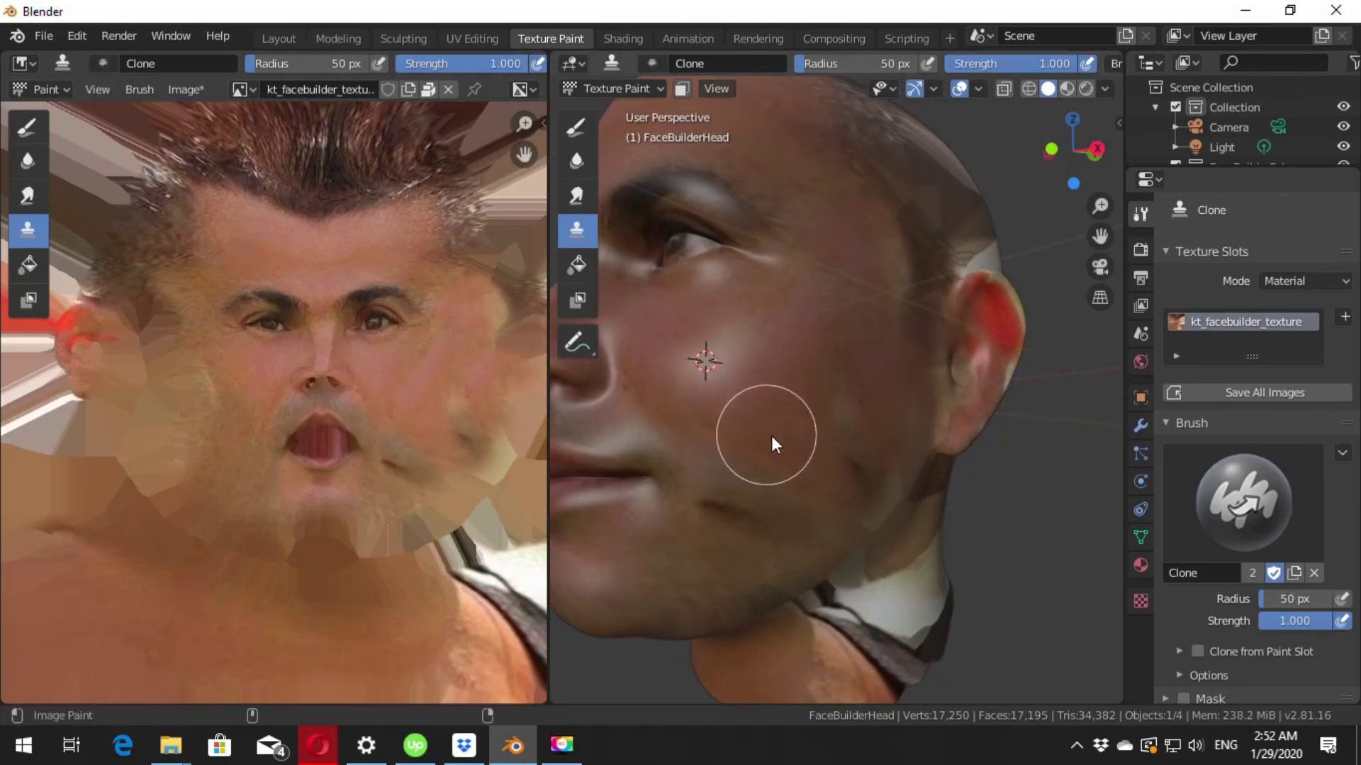
- Undo the bad cheek stroke and reset the clone source on the cheek and forehead
key(ctrl+z)
ctrl+click(685, 366)
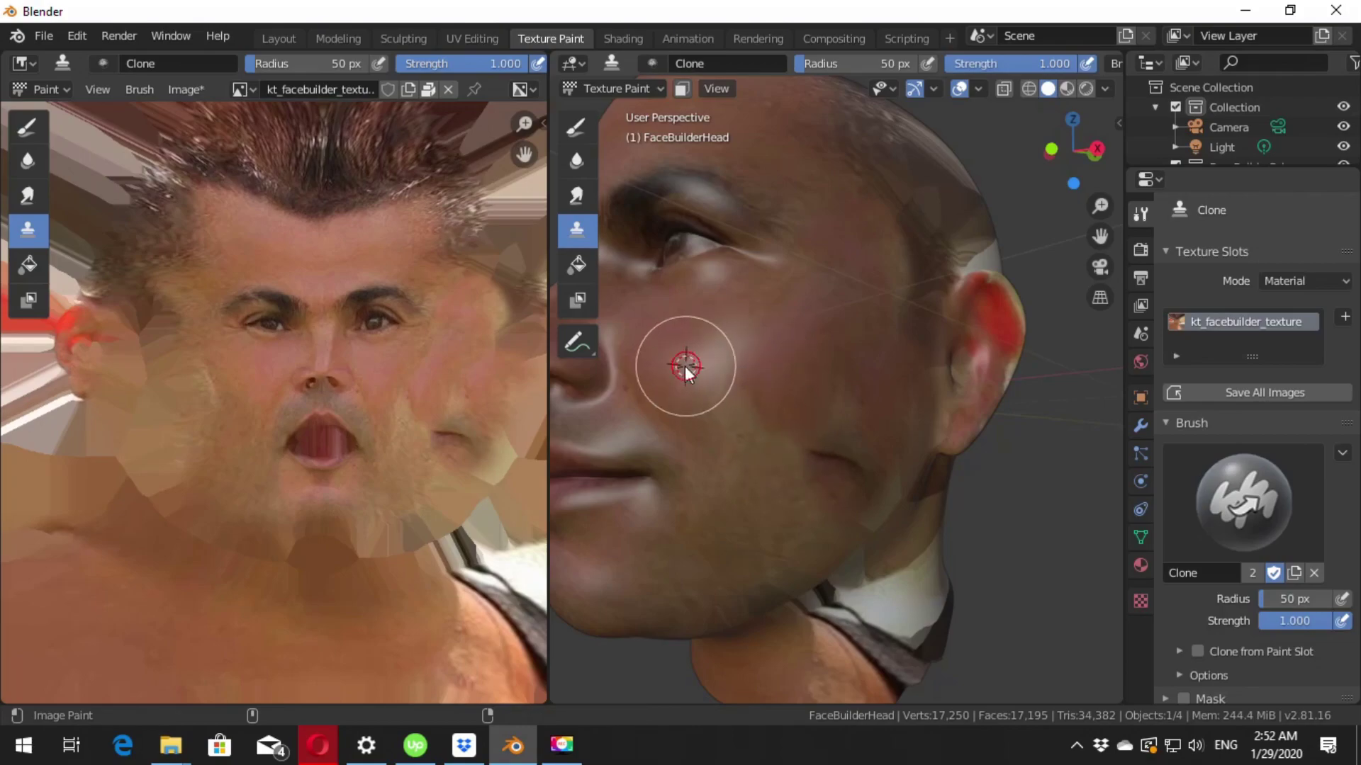
ctrl+click(739, 370)
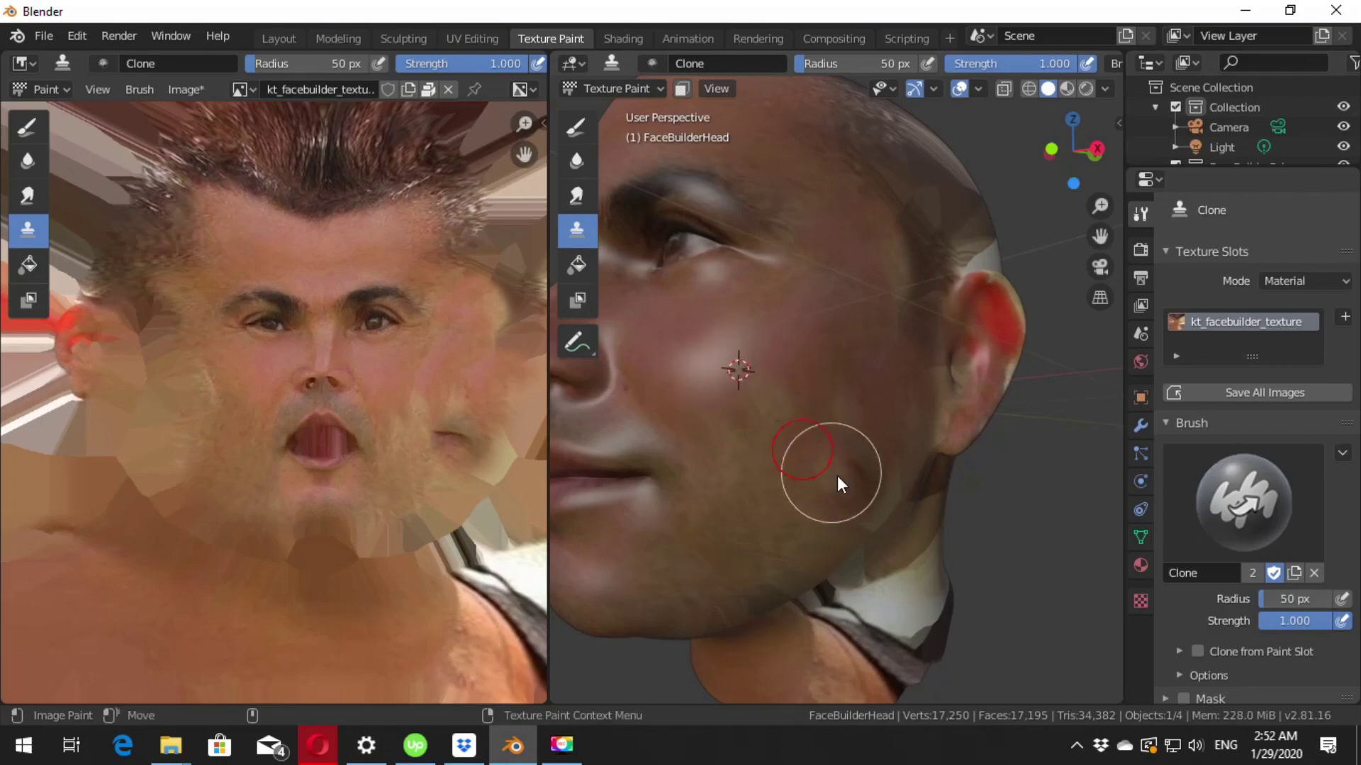
mouse_move(872, 350)
middle_down()
mouse_move(907, 294)
mouse_move(883, 411)
mouse_move(711, 386)
middle_up()
ctrl+click(705, 385)
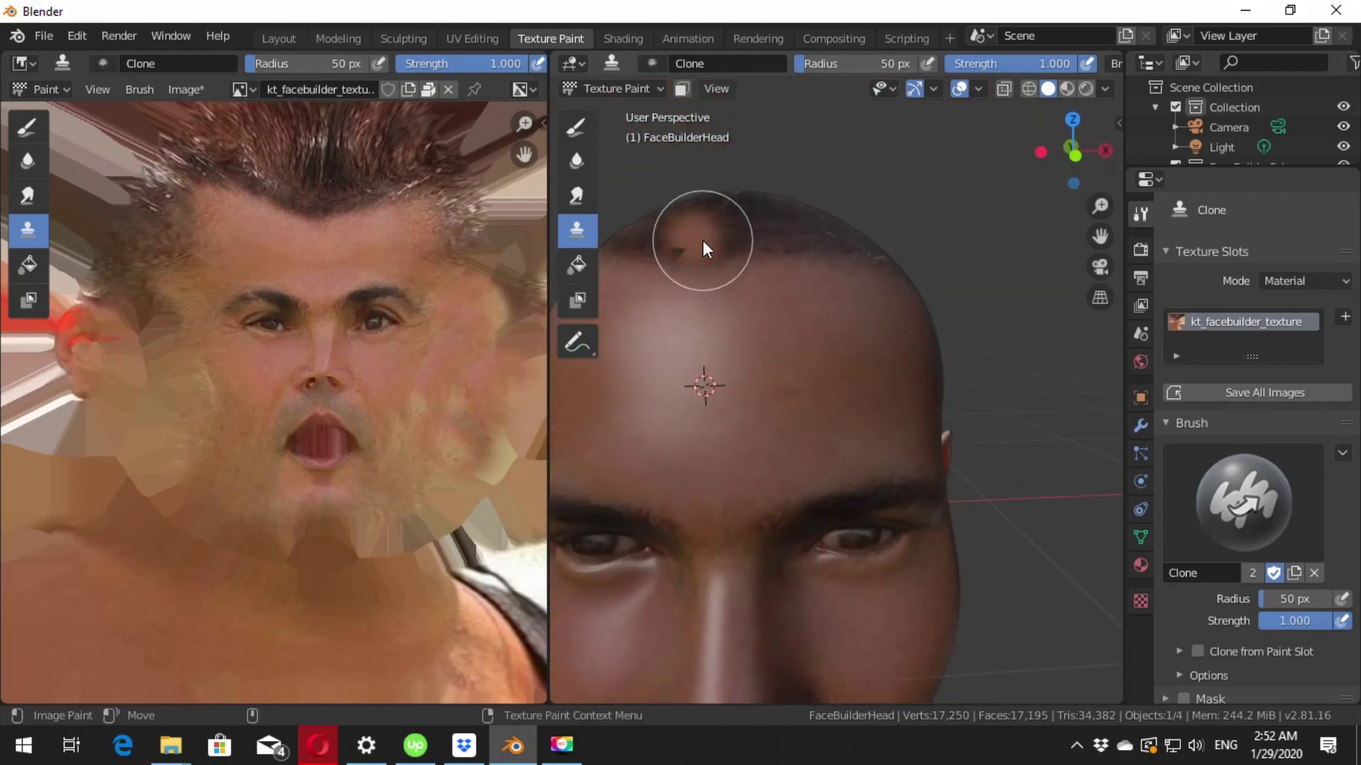
- Turn to a close side view and set clone sources further back on the cheek
mouse_move(986, 376)
middle_down()
mouse_move(805, 386)
mouse_move(826, 402)
middle_up()
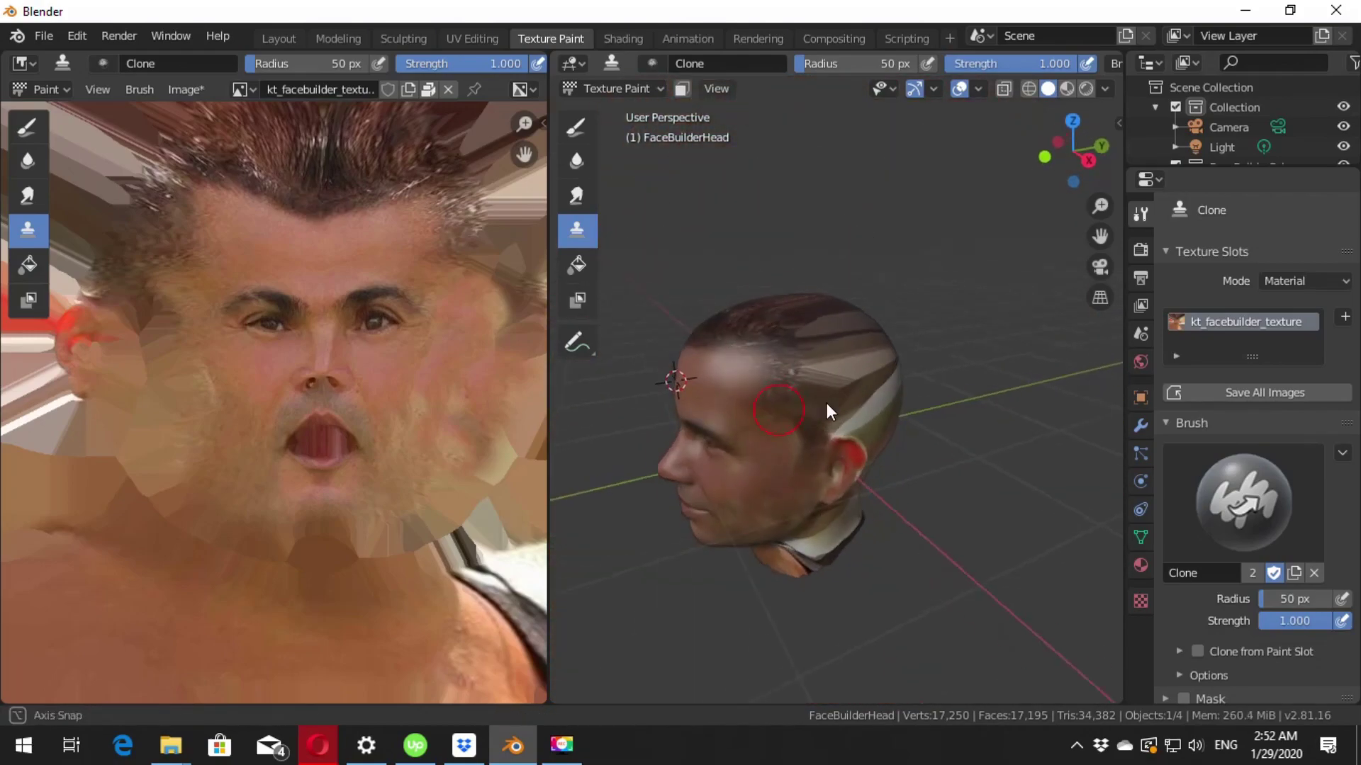
scroll(826, 402, up, 2)
middle_drag(722, 523, 721, 481)
scroll(760, 436, up, 2)
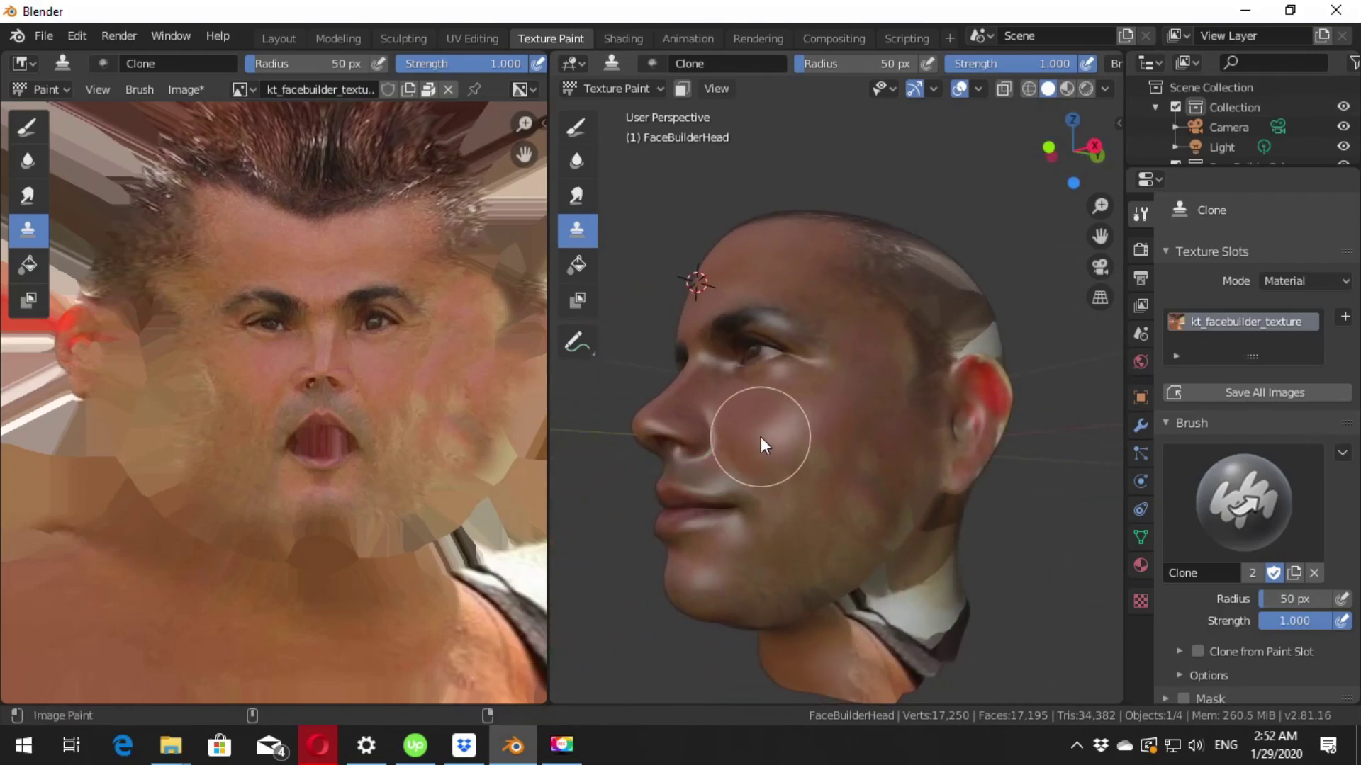
ctrl+click(763, 425)
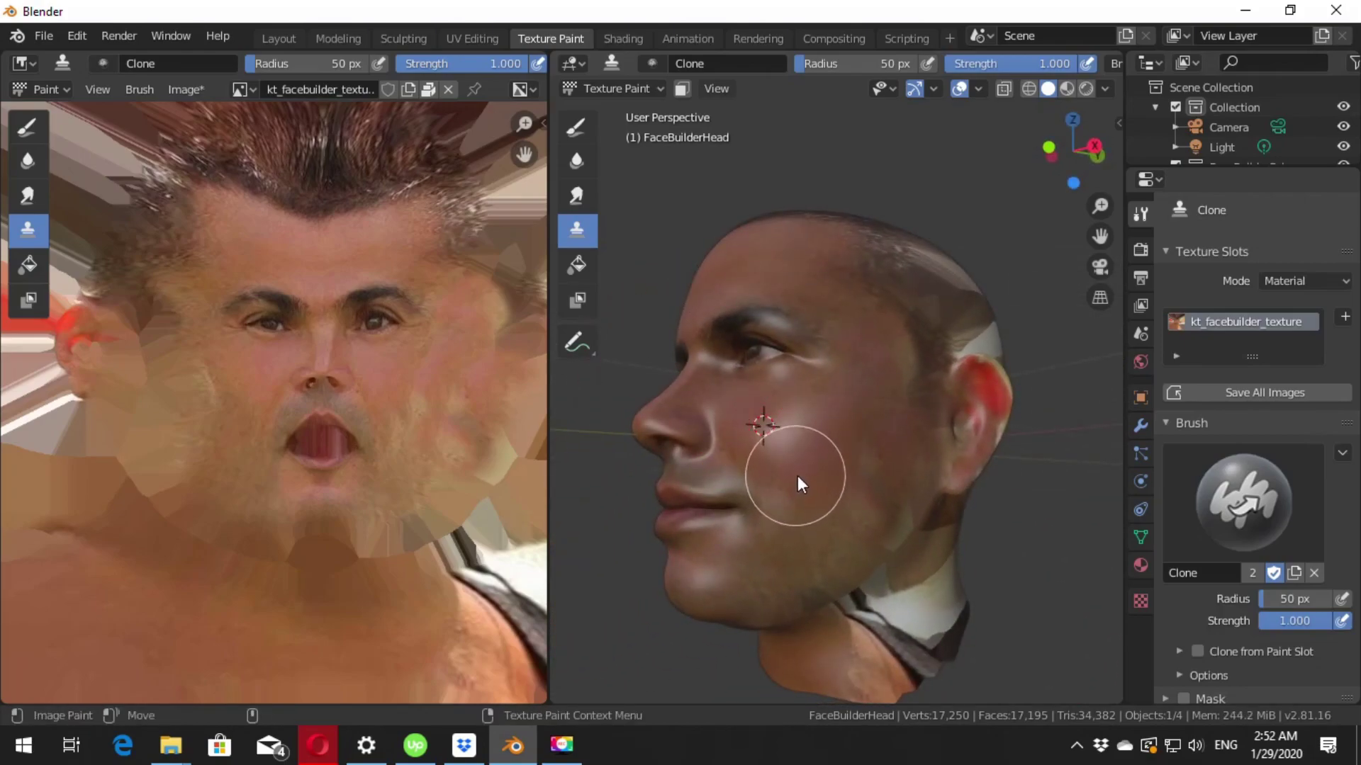
ctrl+click(796, 441)
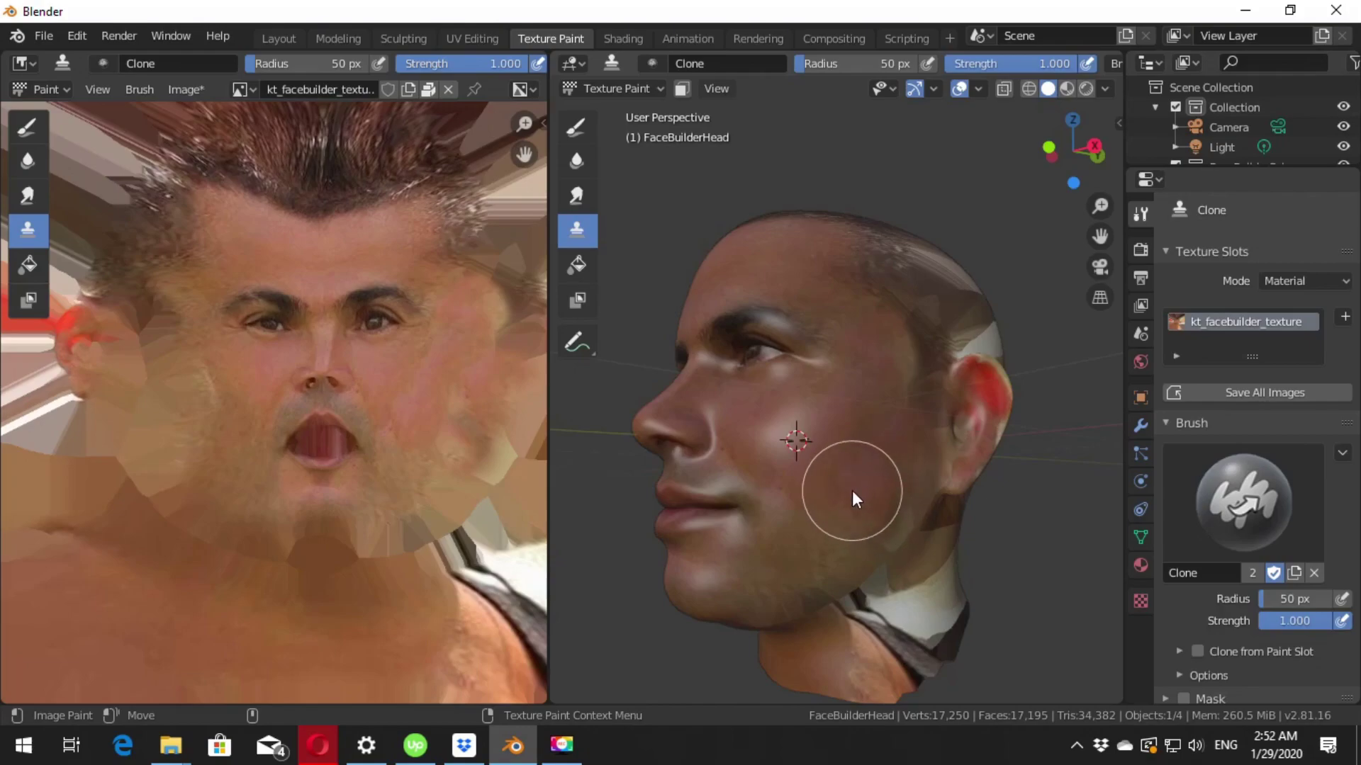
middle_drag(845, 492, 865, 471)
ctrl+click(850, 450)
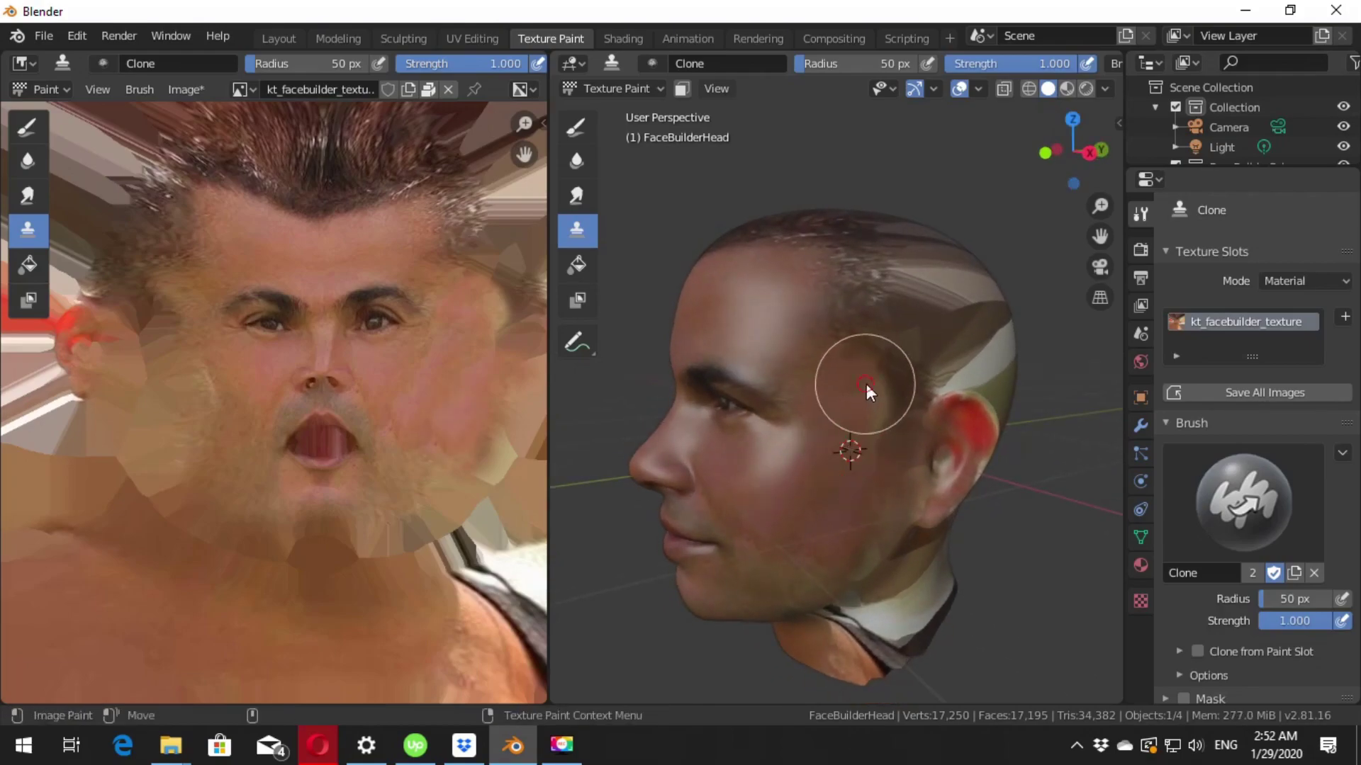
- From a top view, set the clone source on the crown hair and clone it onto the upper-left scalp
mouse_move(832, 282)
middle_down()
mouse_move(818, 363)
mouse_move(790, 415)
middle_up()
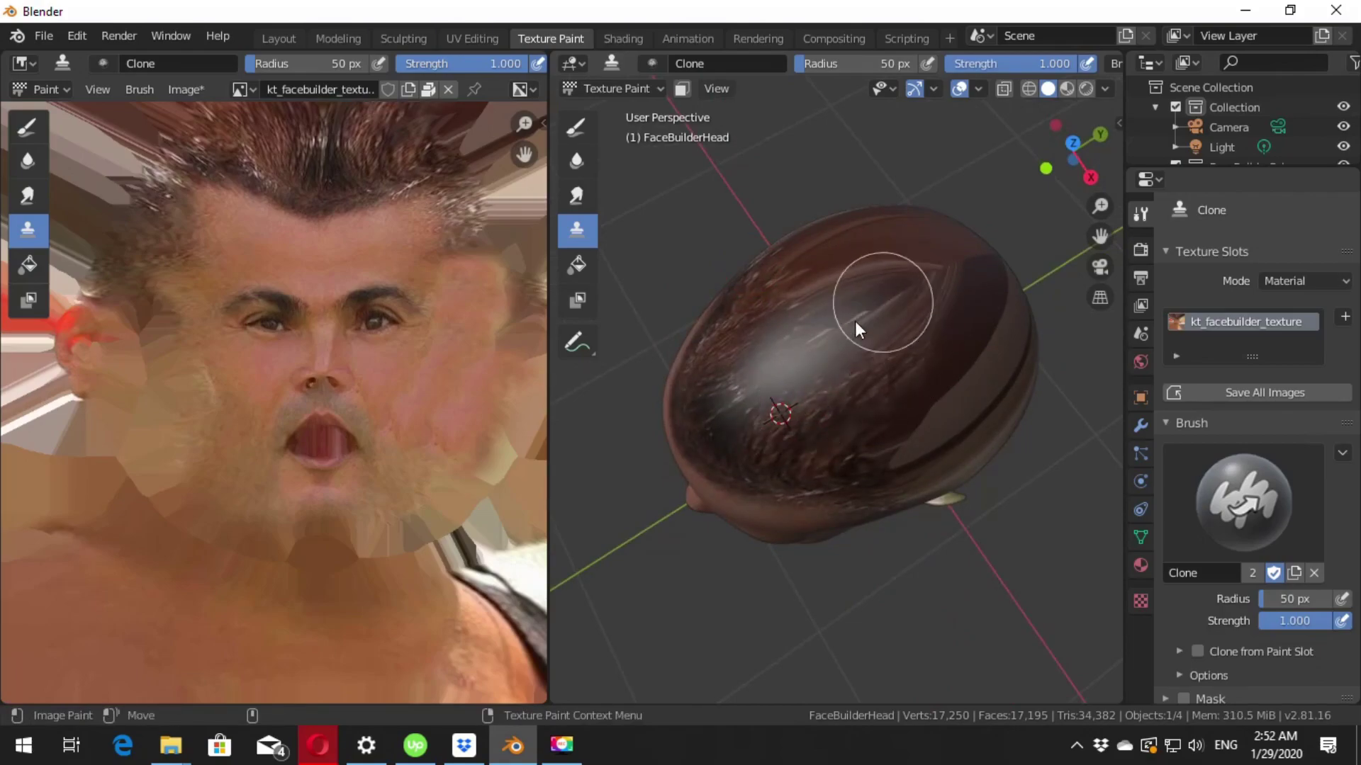
middle_drag(854, 321, 853, 424)
mouse_move(837, 258)
middle_down()
mouse_move(887, 394)
mouse_move(825, 430)
mouse_move(898, 384)
middle_up()
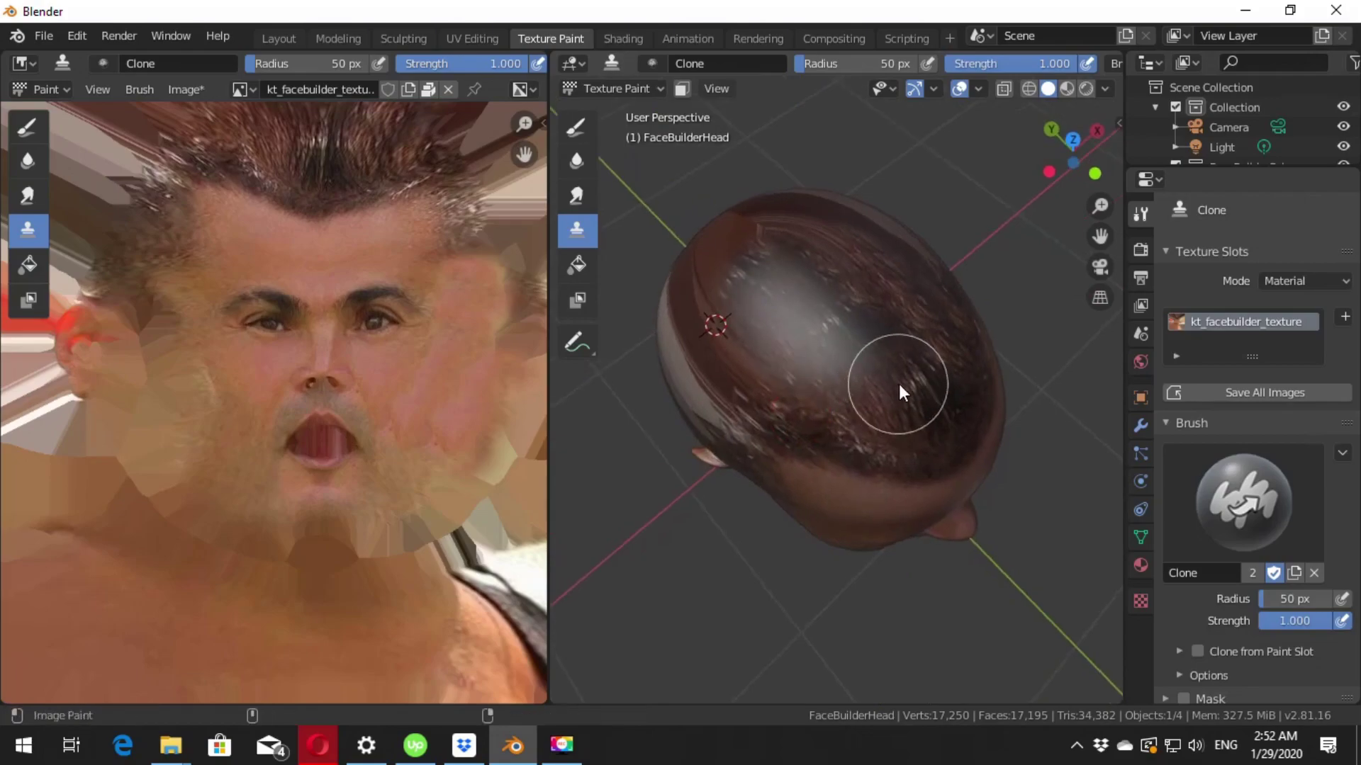
ctrl+click(896, 385)
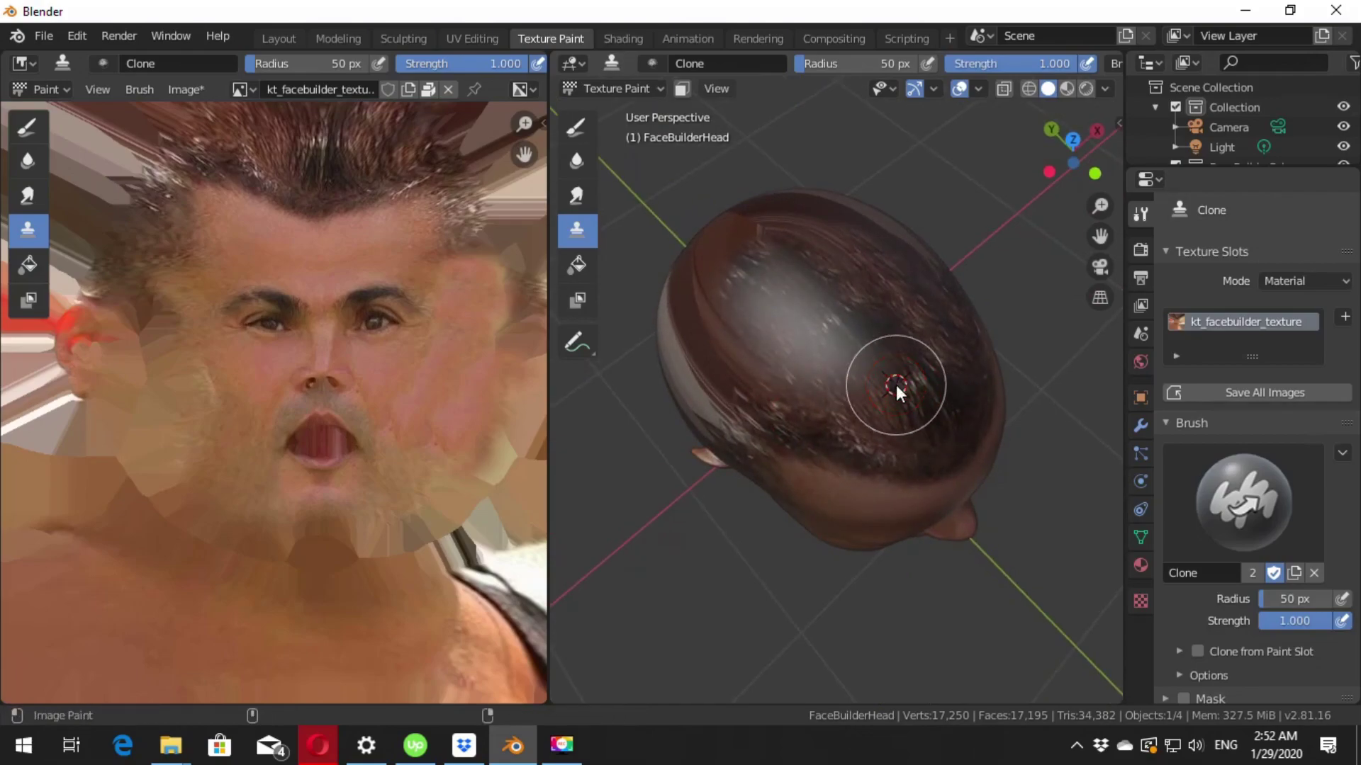
drag(897, 389, 752, 301)
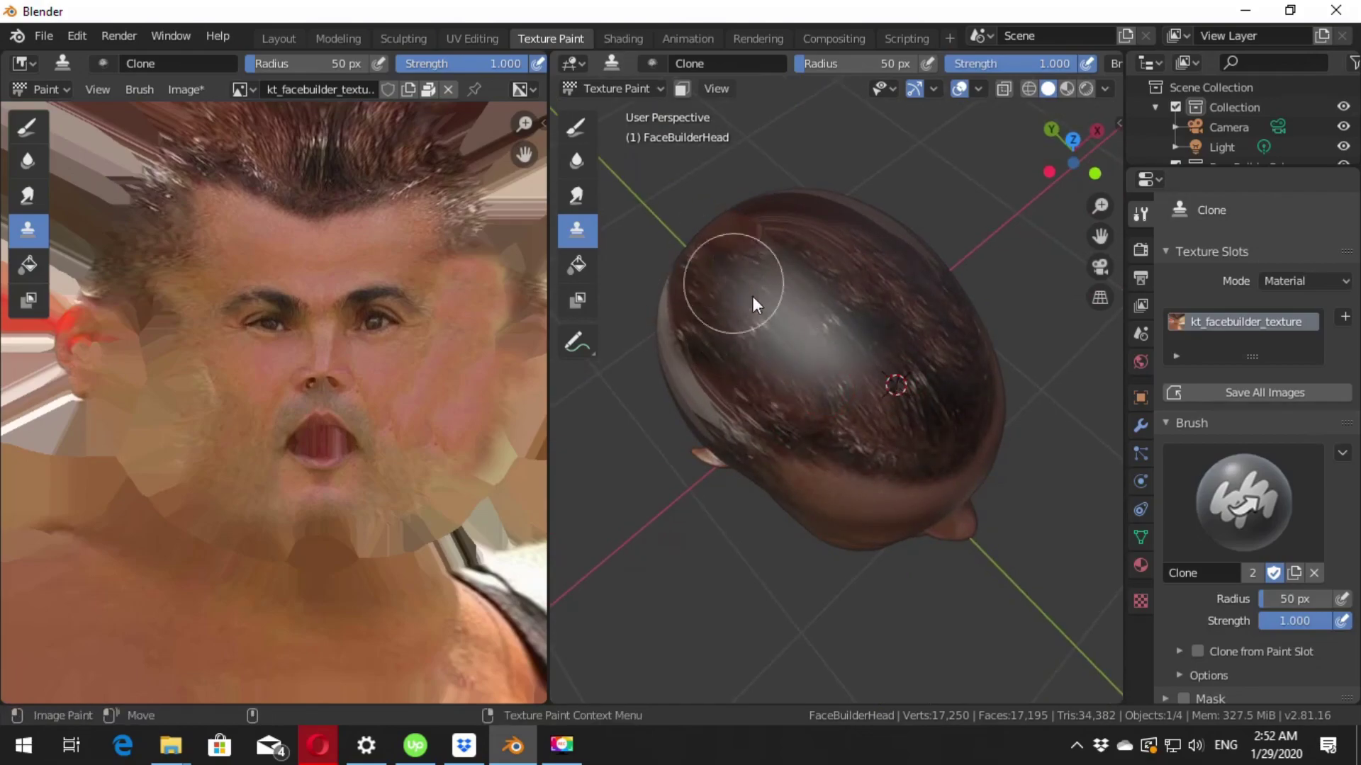
- Inspect the head from the side, then pan and zoom the texture image to the hair and forehead
middle_drag(727, 335, 869, 271)
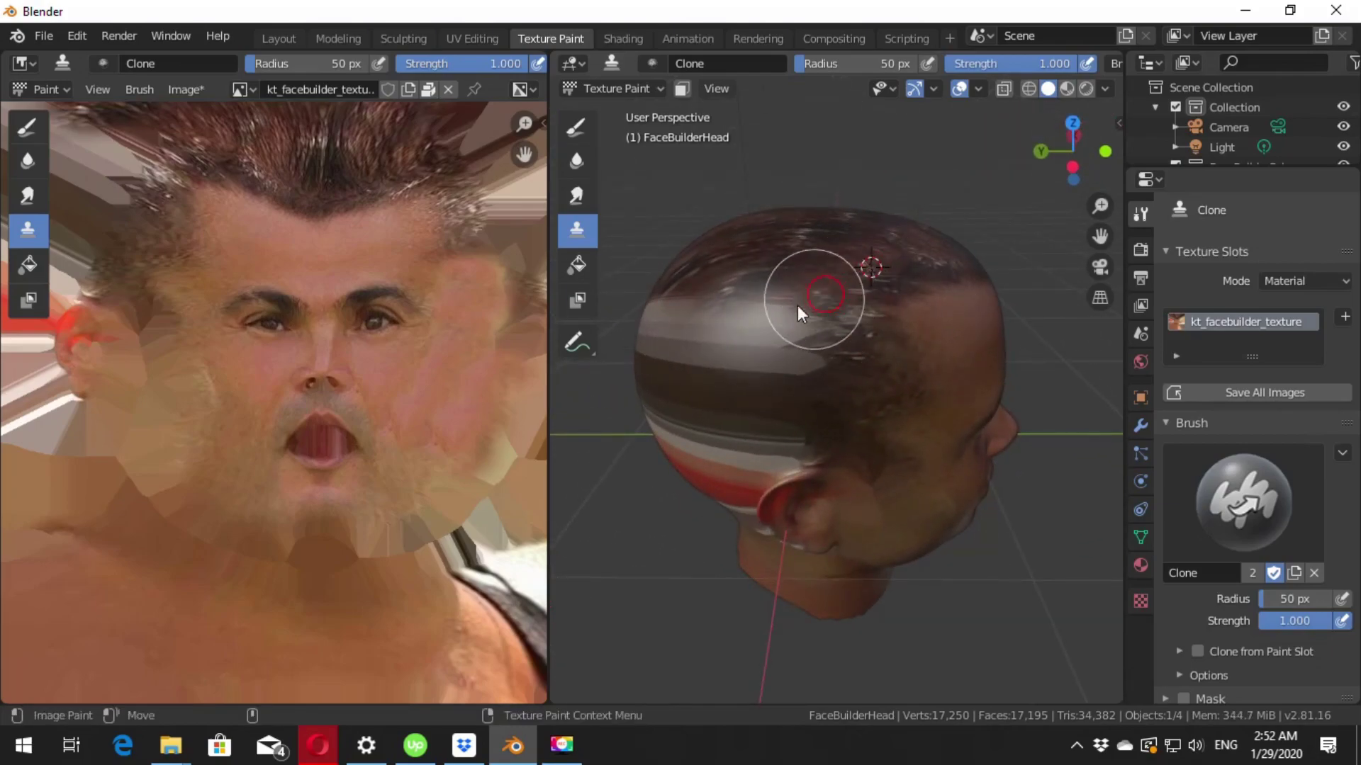
mouse_move(798, 355)
middle_down()
mouse_move(896, 285)
mouse_move(825, 261)
middle_up()
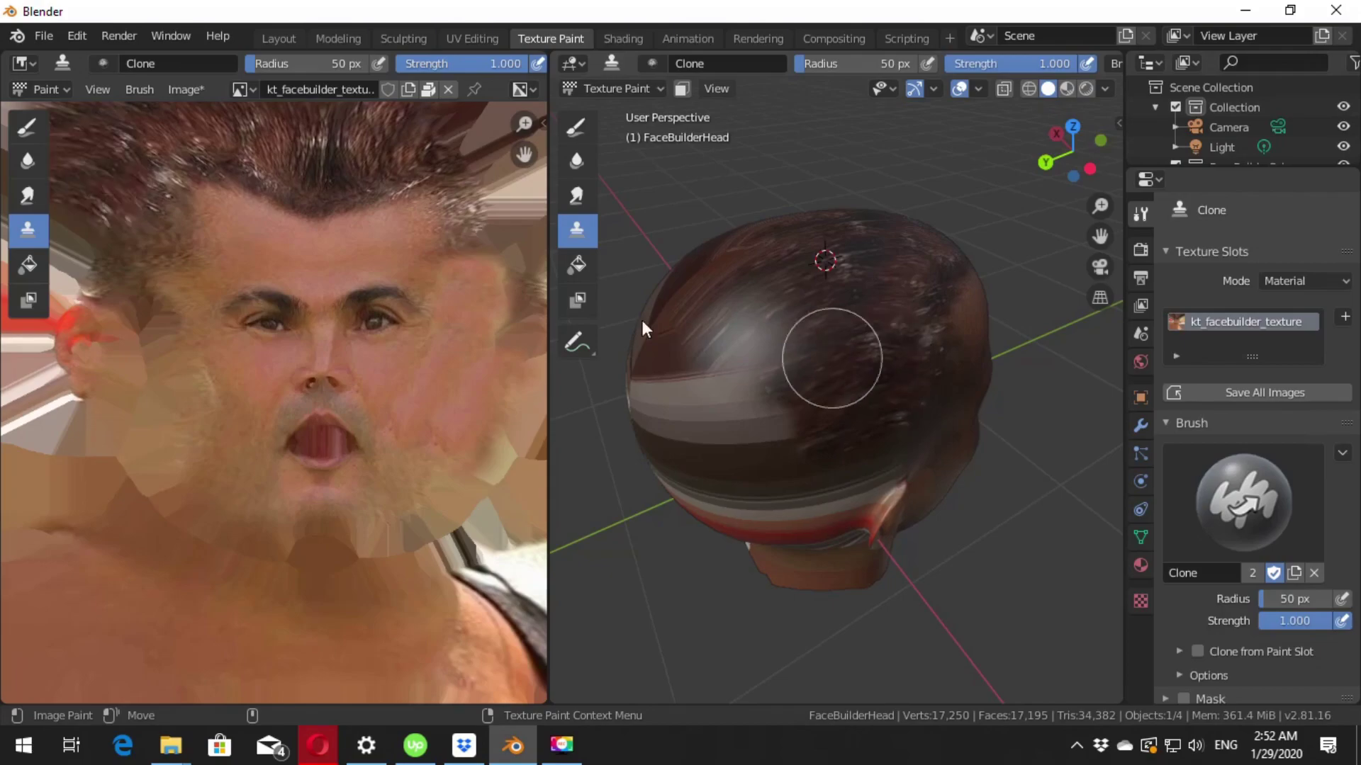
scroll(338, 330, down, 2)
middle_drag(338, 330, 325, 384)
scroll(213, 298, up, 3)
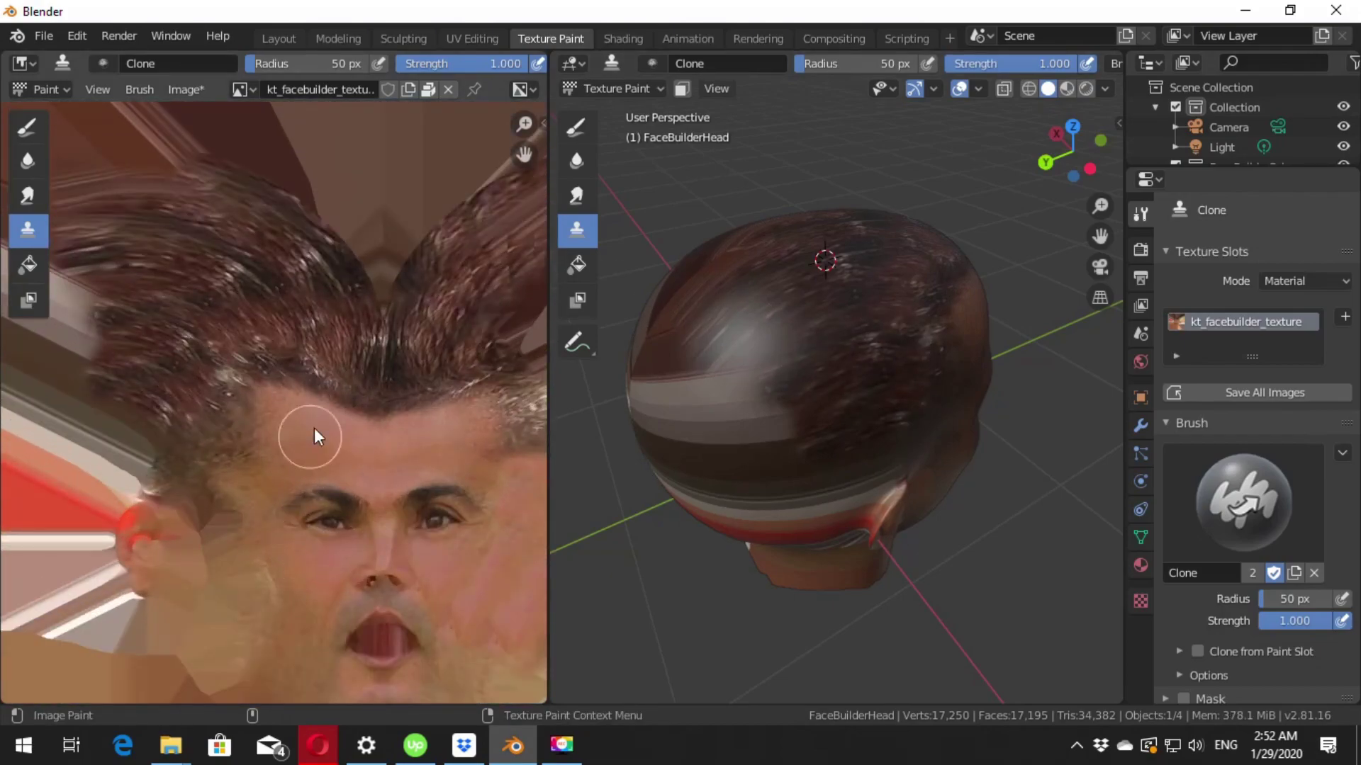
scroll(313, 435, down, 3)
scroll(389, 234, up, 2)
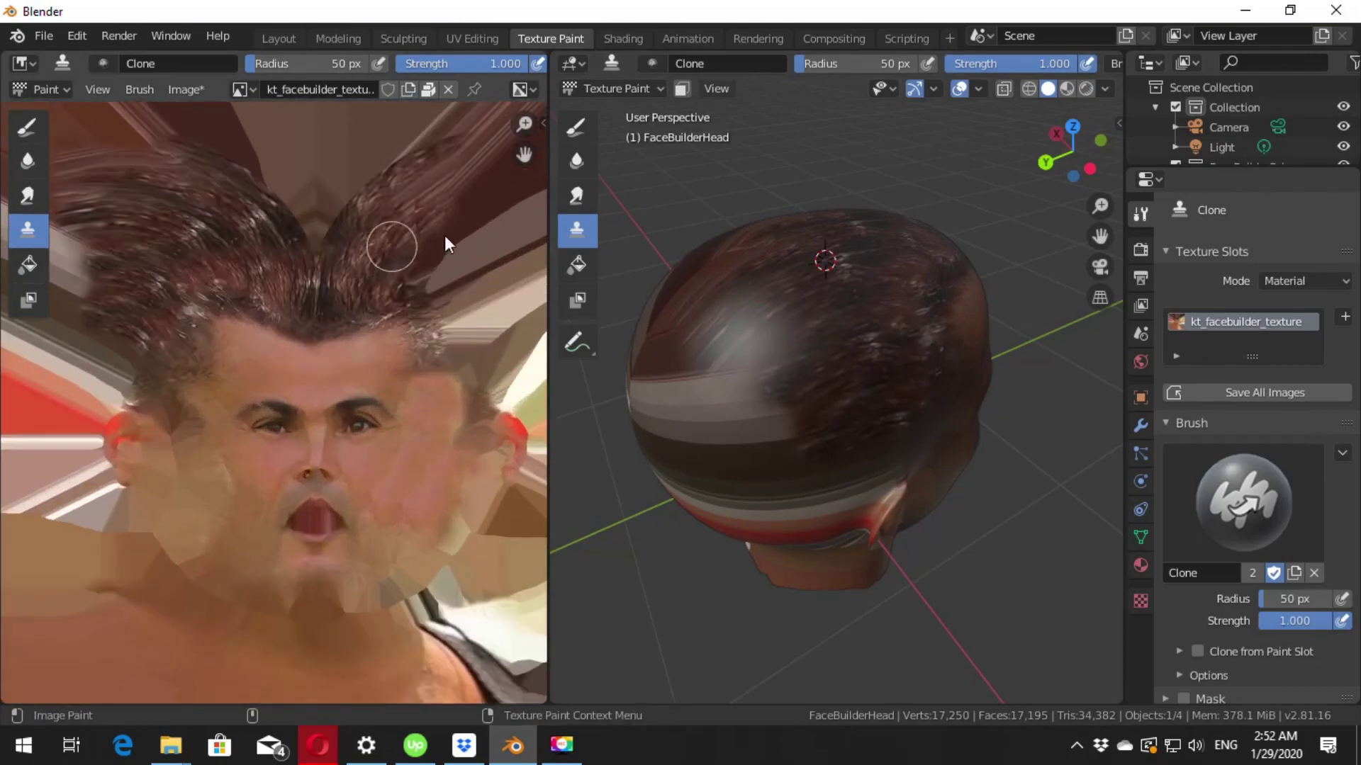
- In the UV Editing workspace, inspect the texture image's hair and face areas beside the head mesh
click(476, 40)
middle_drag(270, 397, 328, 492)
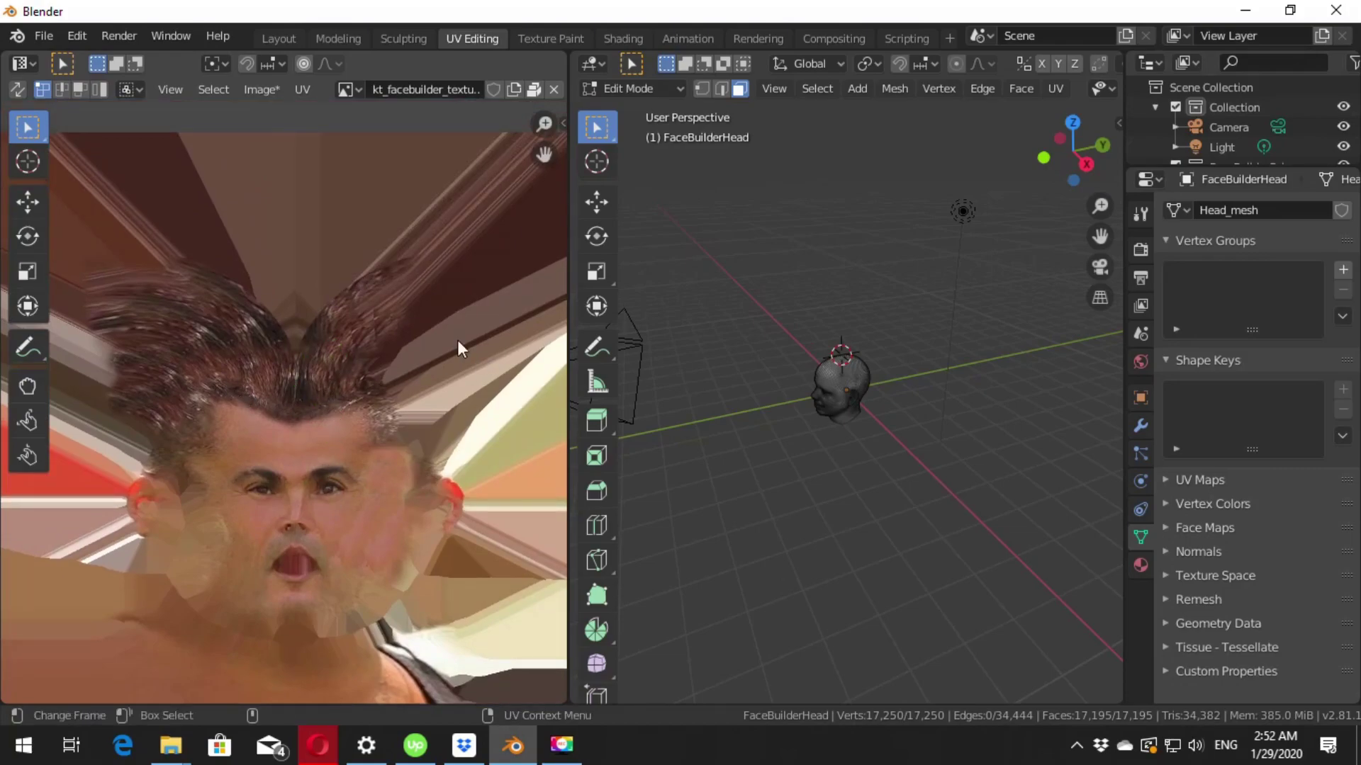
scroll(893, 392, up, 5)
middle_drag(875, 373, 881, 380)
scroll(389, 320, up, 2)
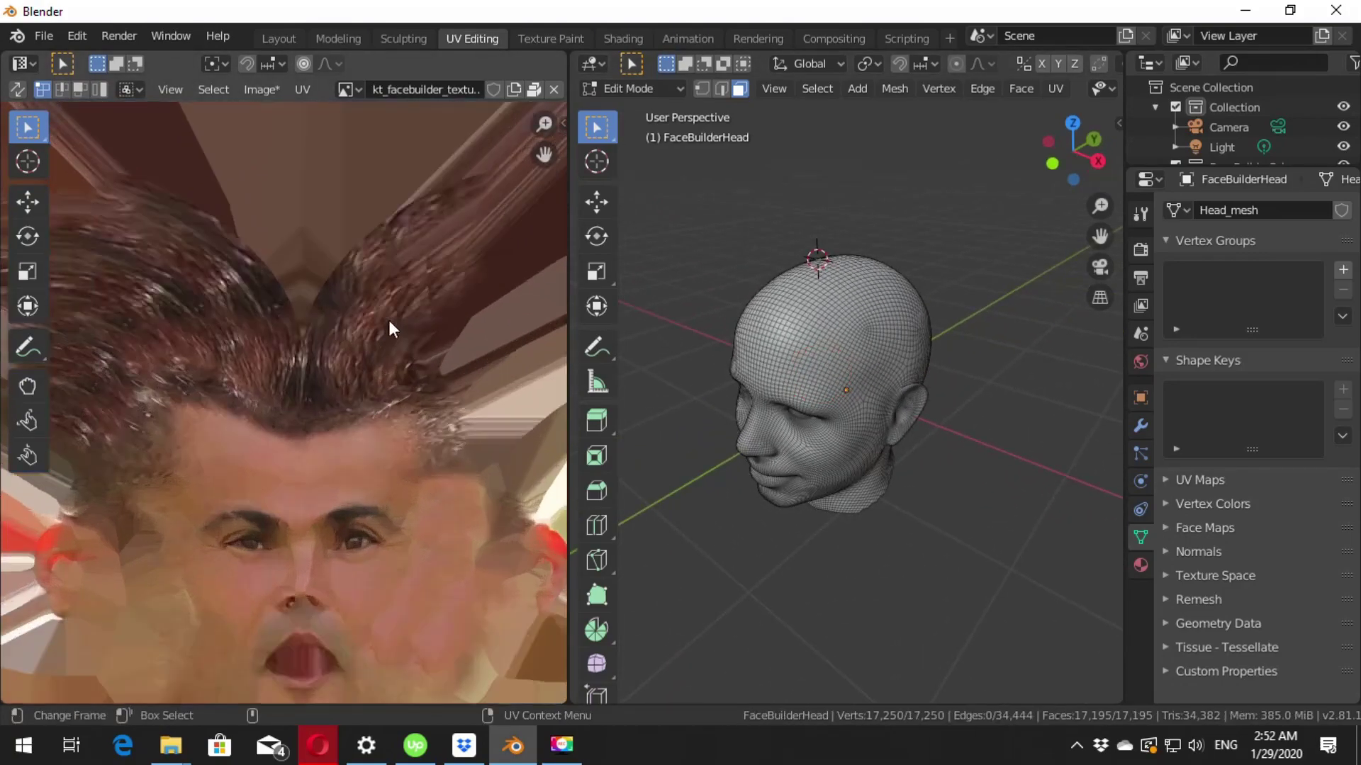
scroll(404, 290, up, 1)
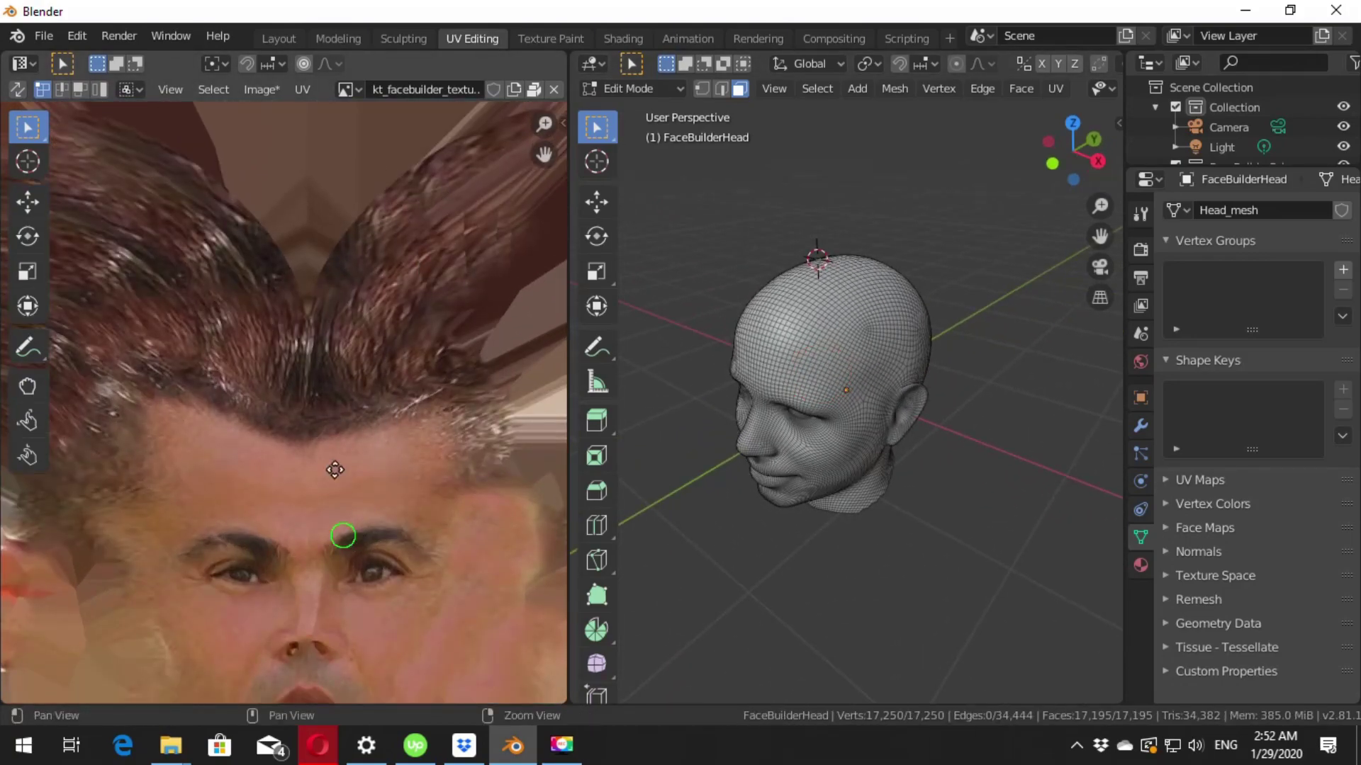
middle_drag(376, 460, 328, 219)
scroll(328, 219, up, 1)
- Switch to Object Mode and select the head mesh from a front view
key(Tab)
middle_drag(805, 395, 899, 338)
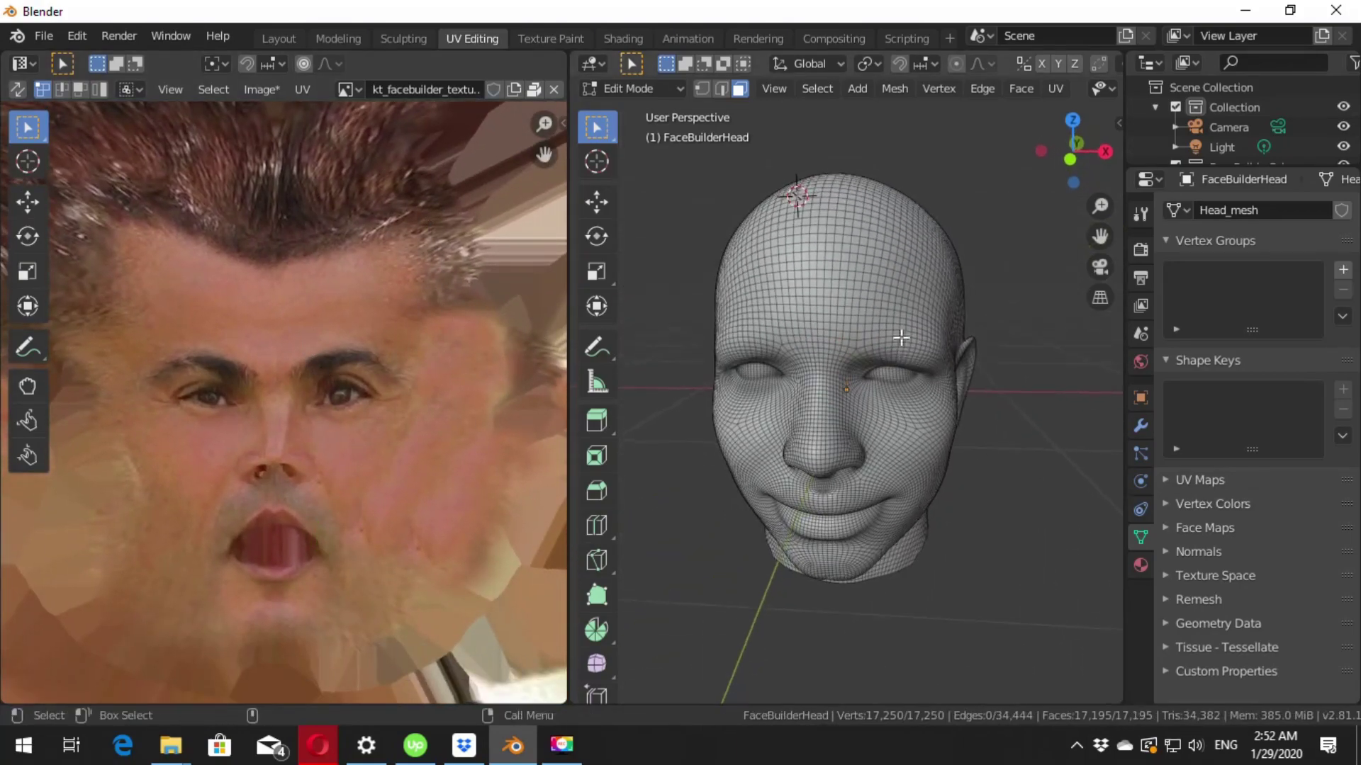
click(855, 376)
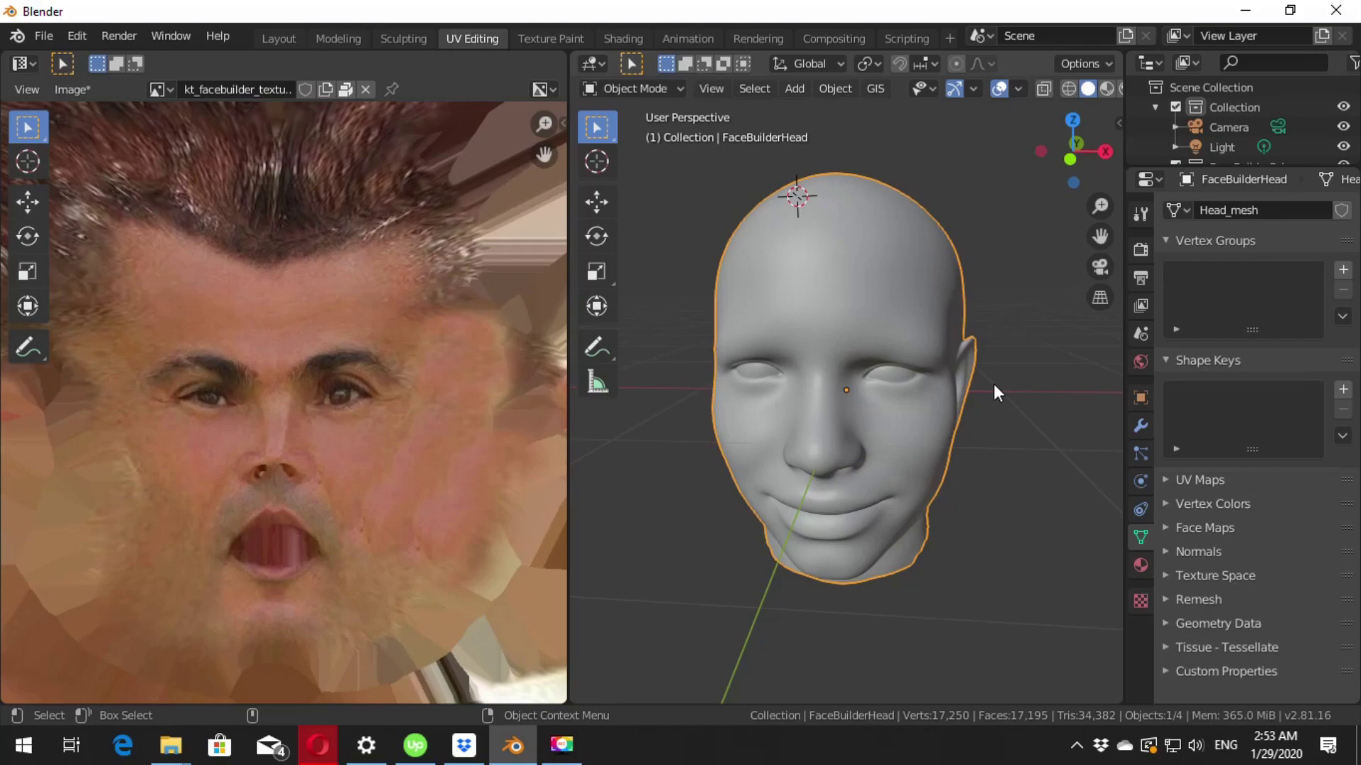
click(298, 39)
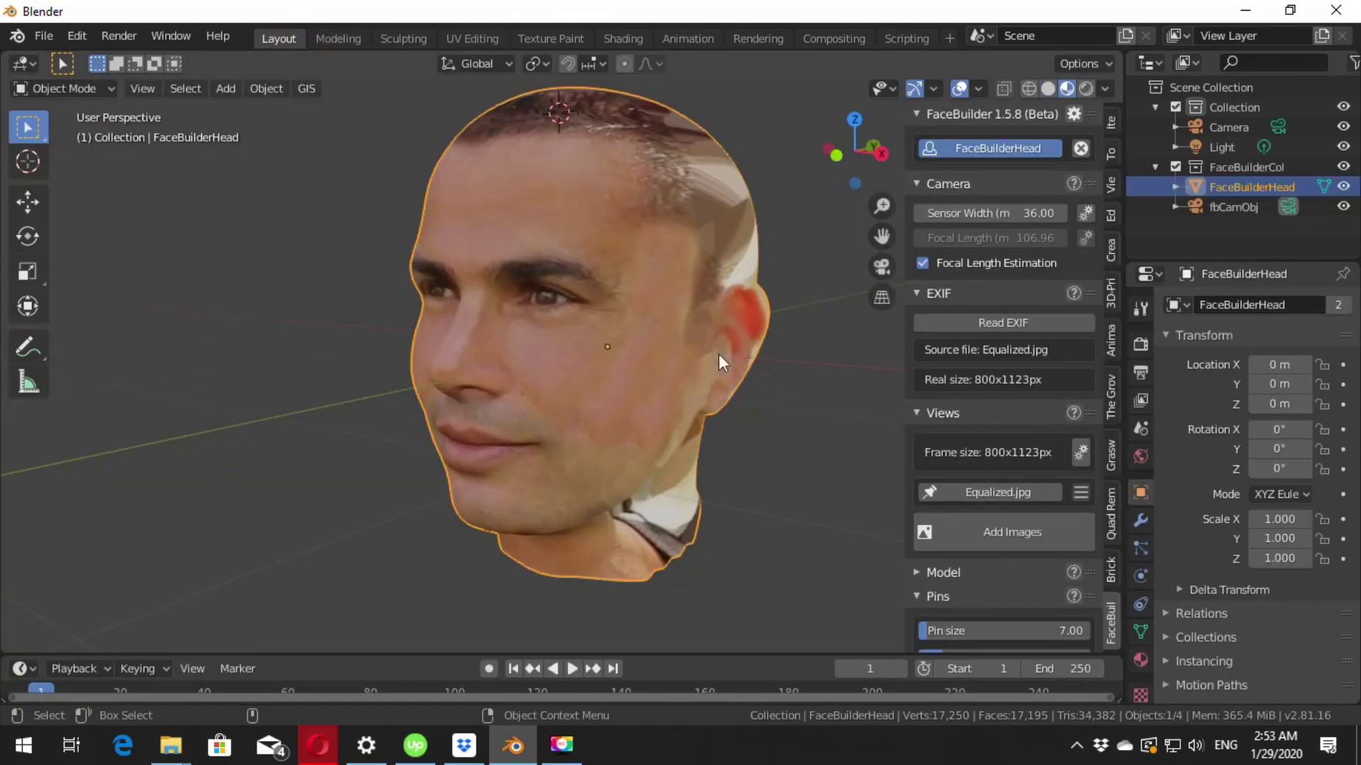
middle_drag(643, 359, 613, 337)
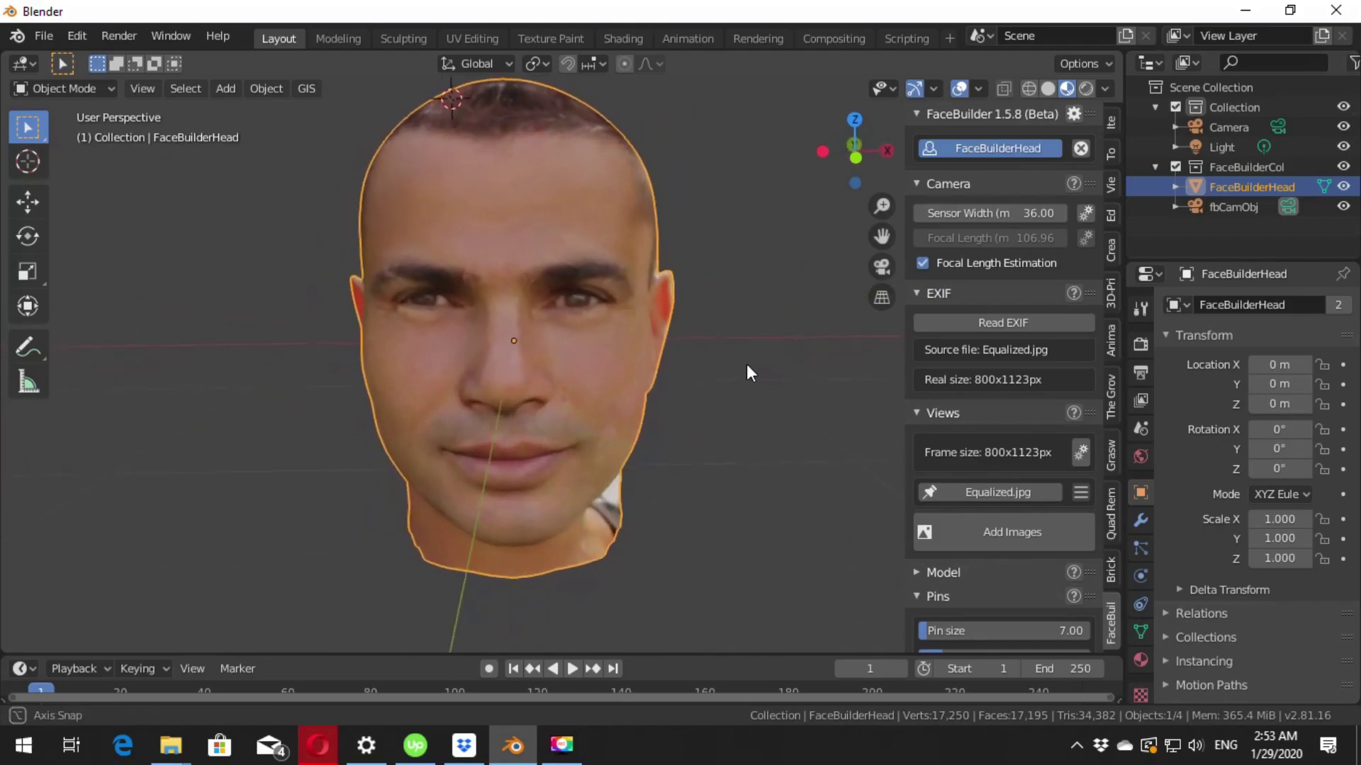